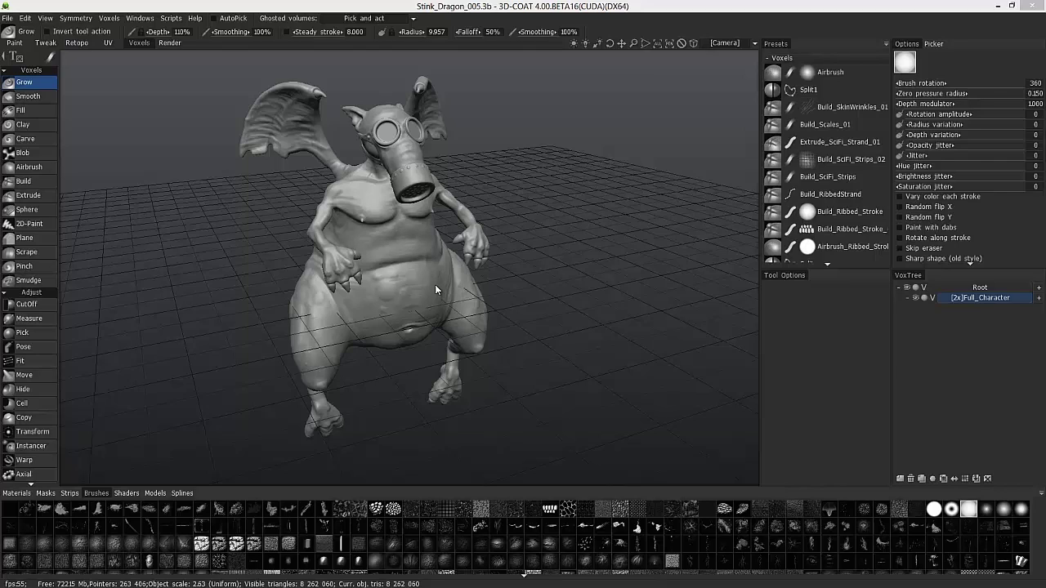
# - Show the coordinate axes in the viewport around the dragon model
pyautogui.keyDown('alt'); pyautogui.moveTo(307, 313); pyautogui.dragTo(394, 233); pyautogui.keyUp('alt')
pyautogui.moveTo(393, 232); pyautogui.dragTo(539, 284, button='right')
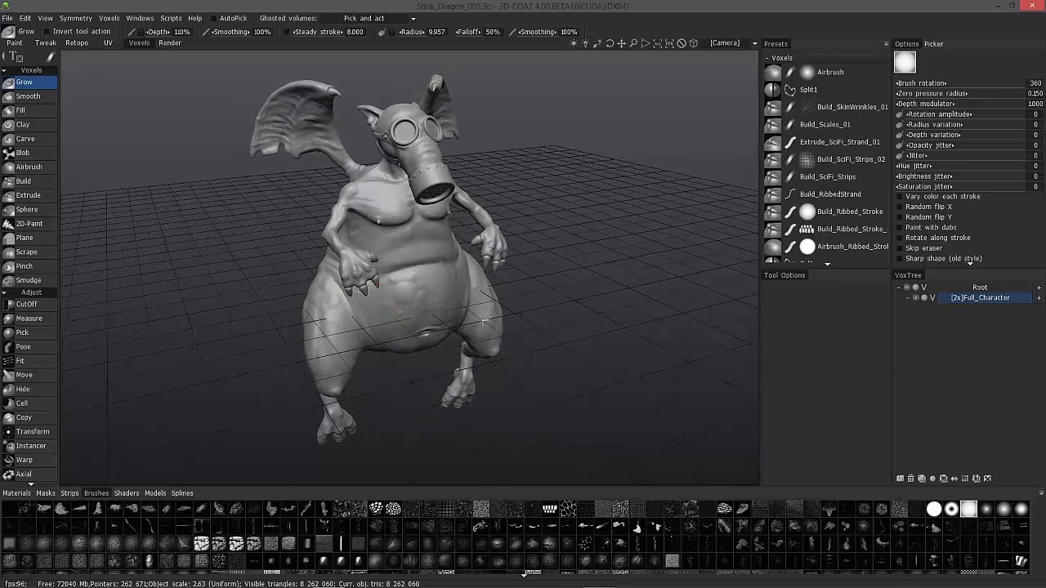
pyautogui.moveTo(246, 180); pyautogui.dragTo(320, 214, button='right')
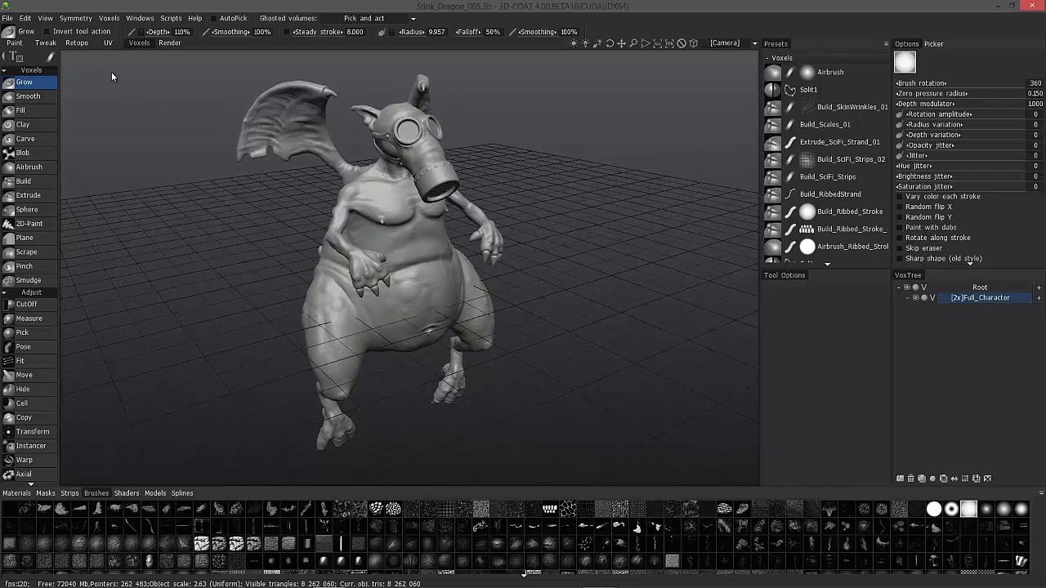
pyautogui.click(46, 17)
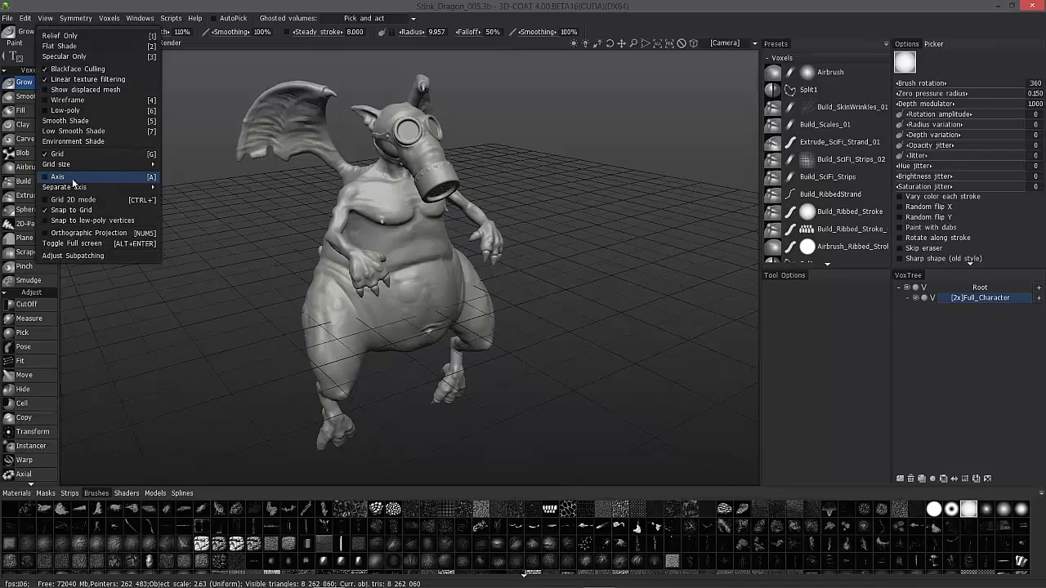
pyautogui.click(70, 179)
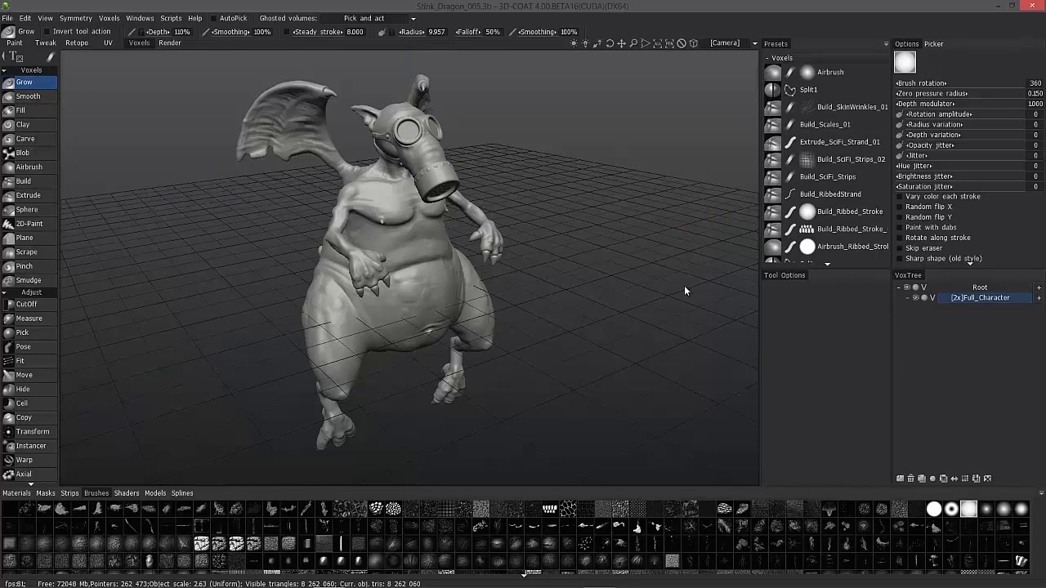
pyautogui.moveTo(685, 286)
pyautogui.mouseDown()
pyautogui.moveTo(608, 254)
pyautogui.moveTo(384, 245)
pyautogui.moveTo(409, 253)
pyautogui.moveTo(419, 236)
pyautogui.moveTo(413, 267)
pyautogui.moveTo(240, 263)
pyautogui.moveTo(251, 284)
pyautogui.mouseUp()
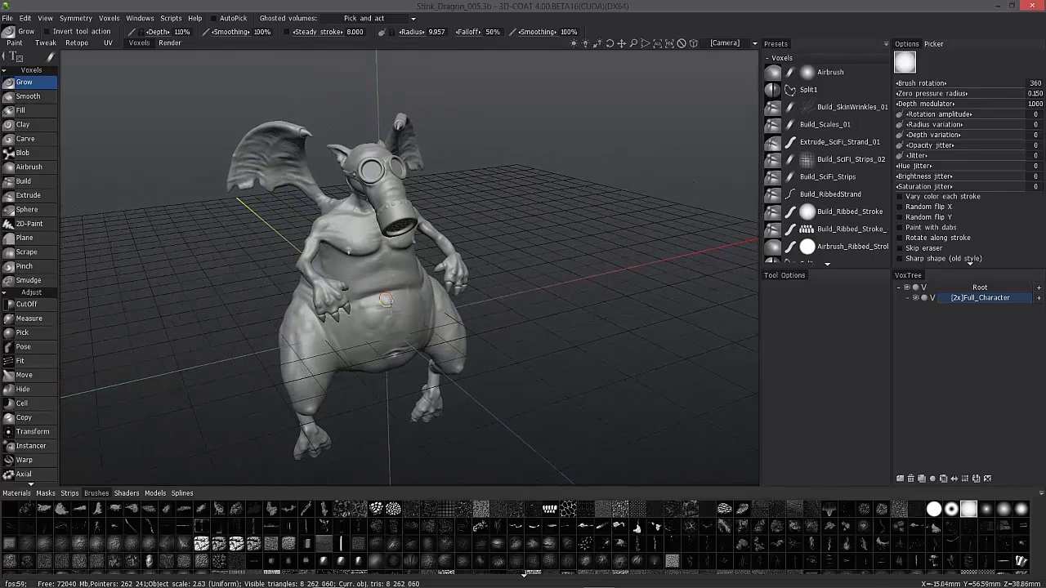
# - Detach the symmetry options into a floating window, inspect the model from the front and close the window
pyautogui.click(76, 18)
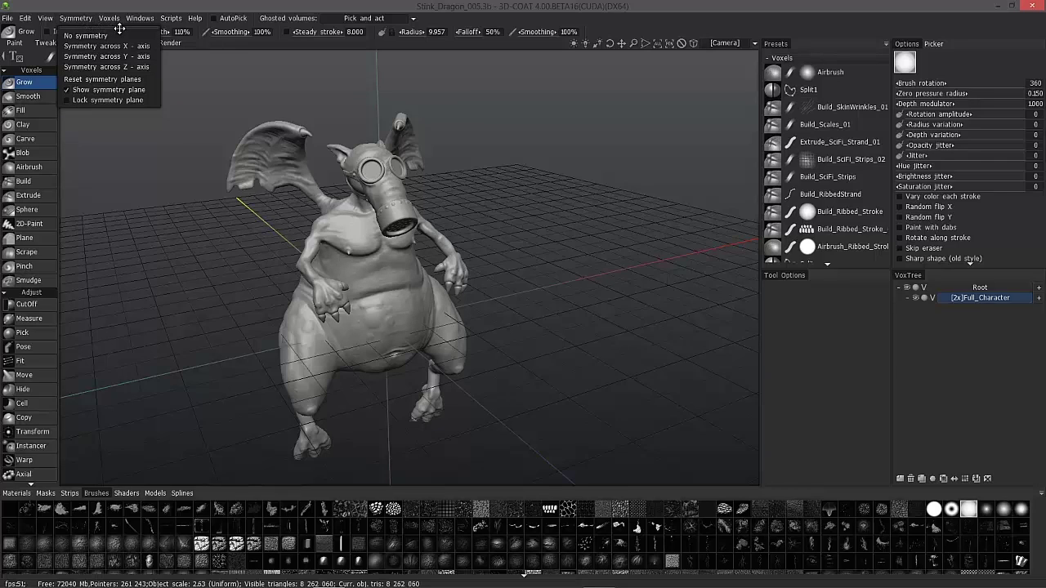
pyautogui.moveTo(116, 29); pyautogui.dragTo(176, 218)
pyautogui.moveTo(277, 351); pyautogui.dragTo(205, 251, button='middle')
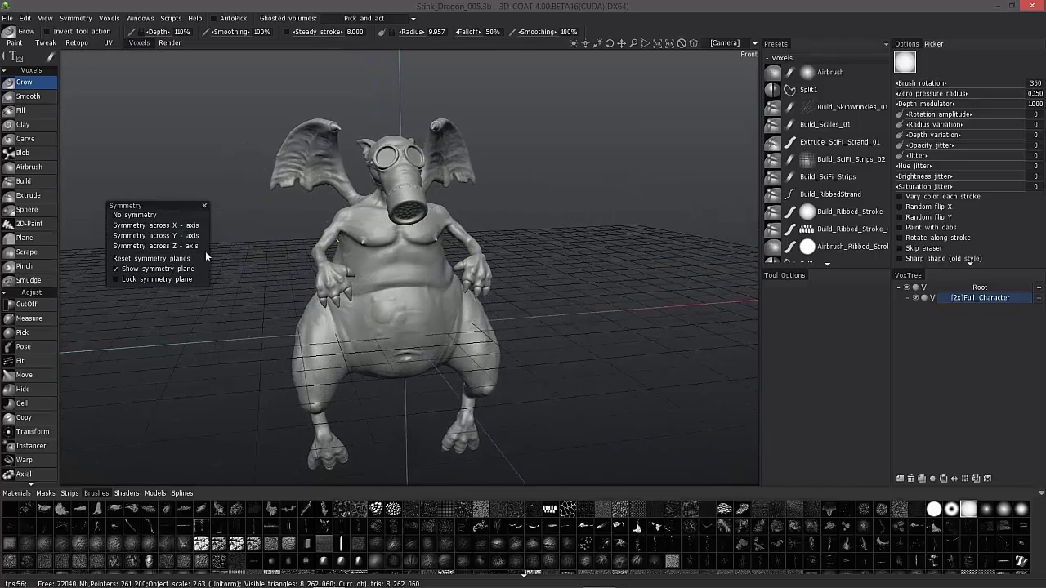
pyautogui.click(205, 206)
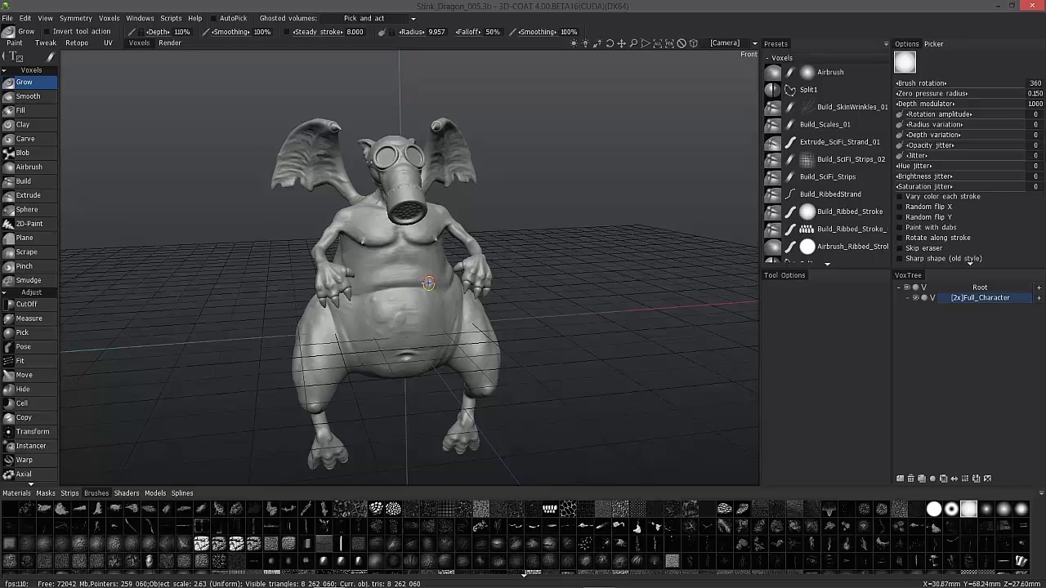
# - Bring up the symmetry options beside the model and keep them open as a floating window
pyautogui.press('s')
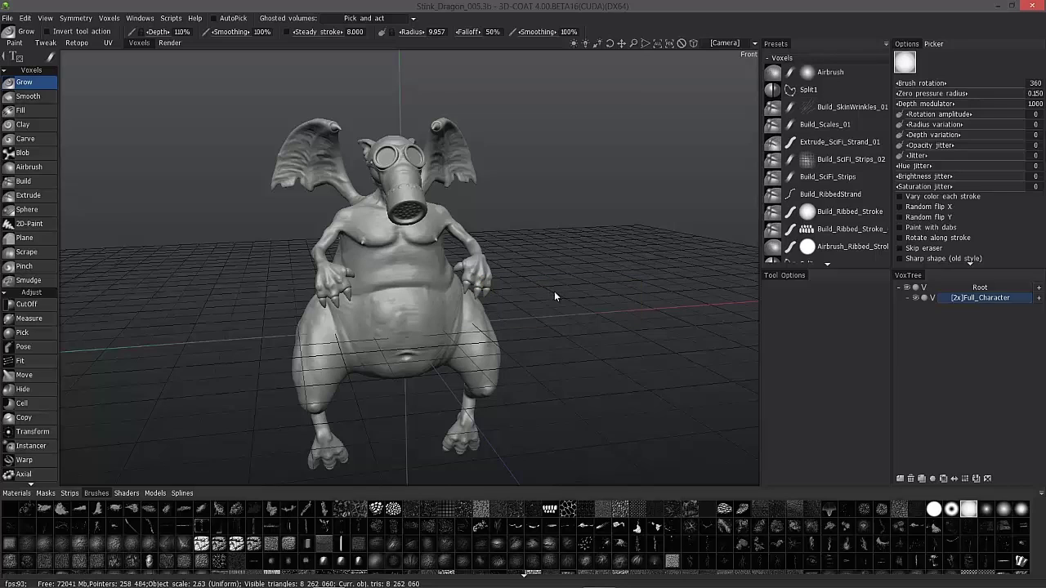
pyautogui.press('s')
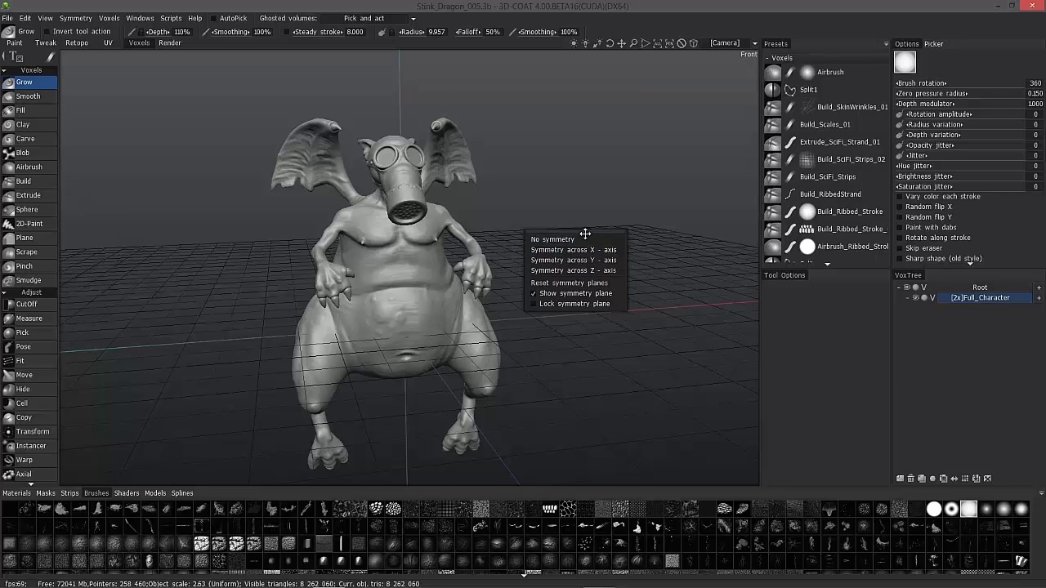
pyautogui.moveTo(585, 235); pyautogui.dragTo(626, 218)
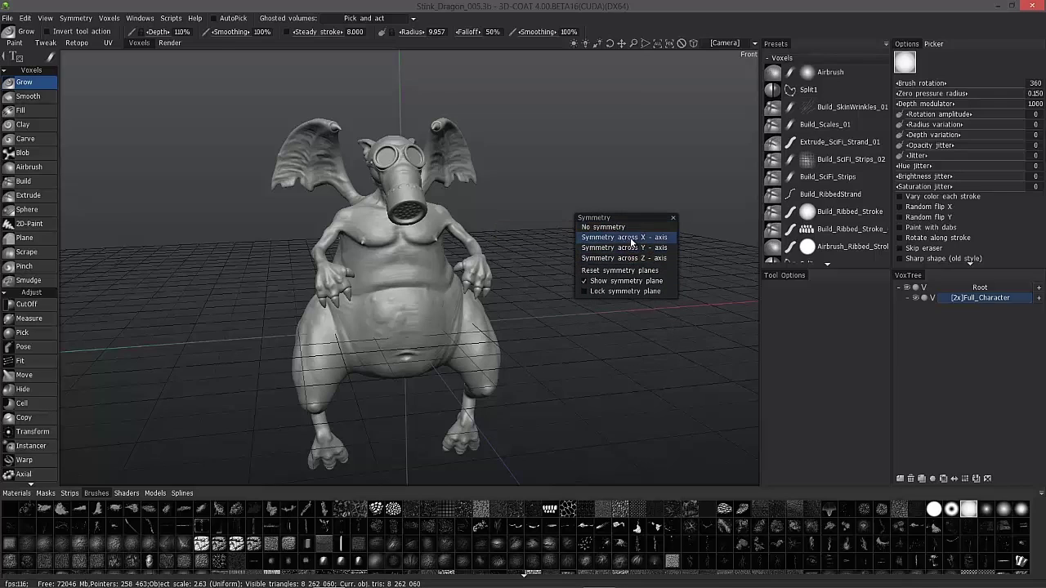
# - Try symmetry across the X, Y and Z axes in turn, finishing with X-axis symmetry enabled
pyautogui.click(634, 242)
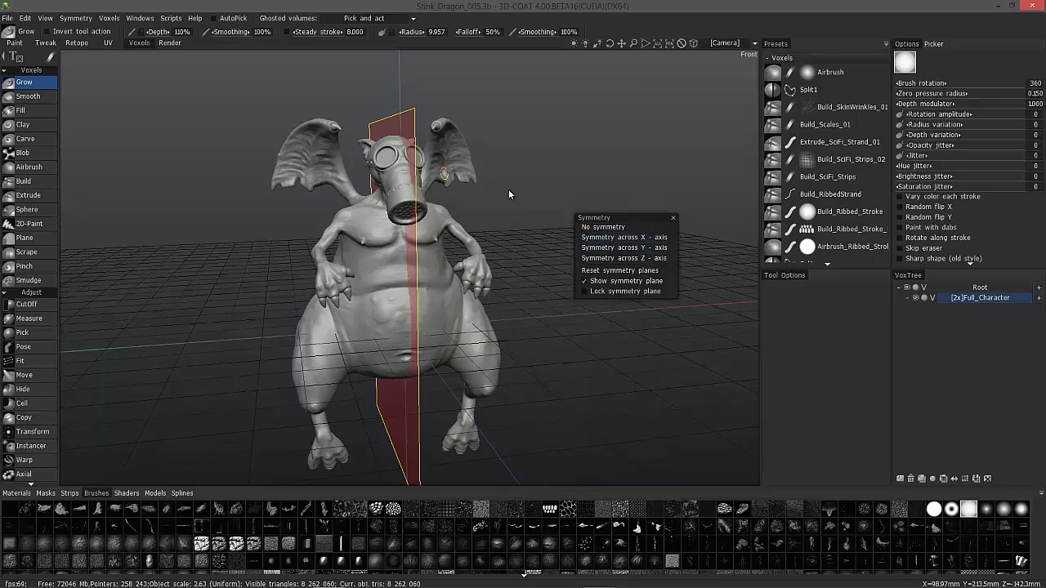
pyautogui.click(634, 248)
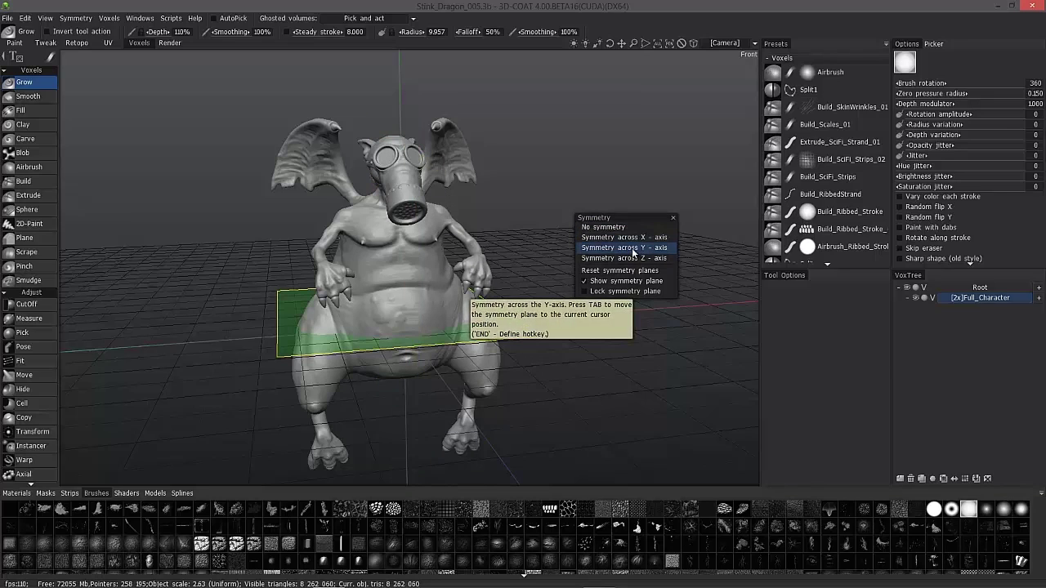
pyautogui.click(631, 261)
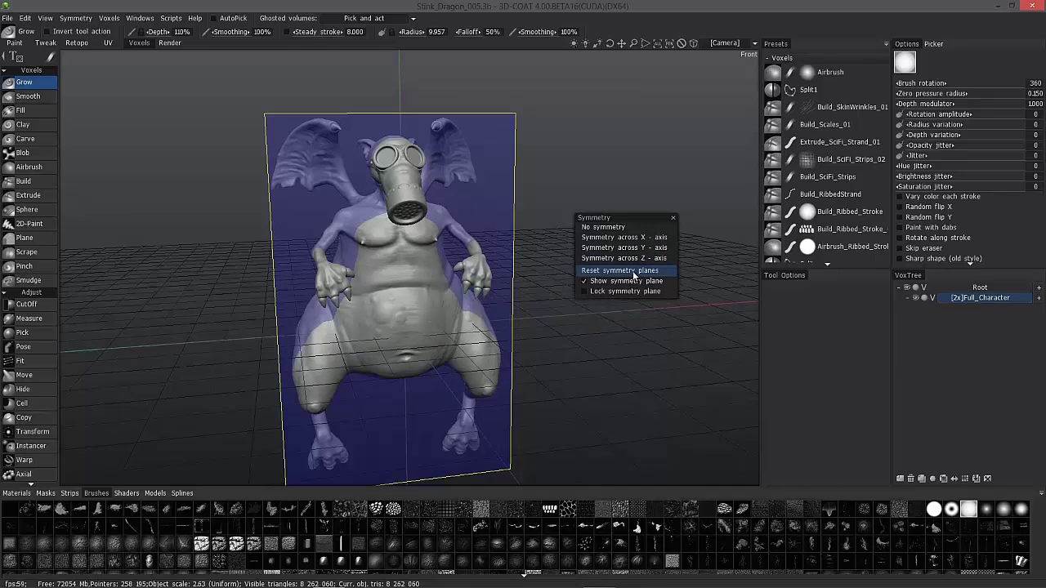
pyautogui.click(630, 237)
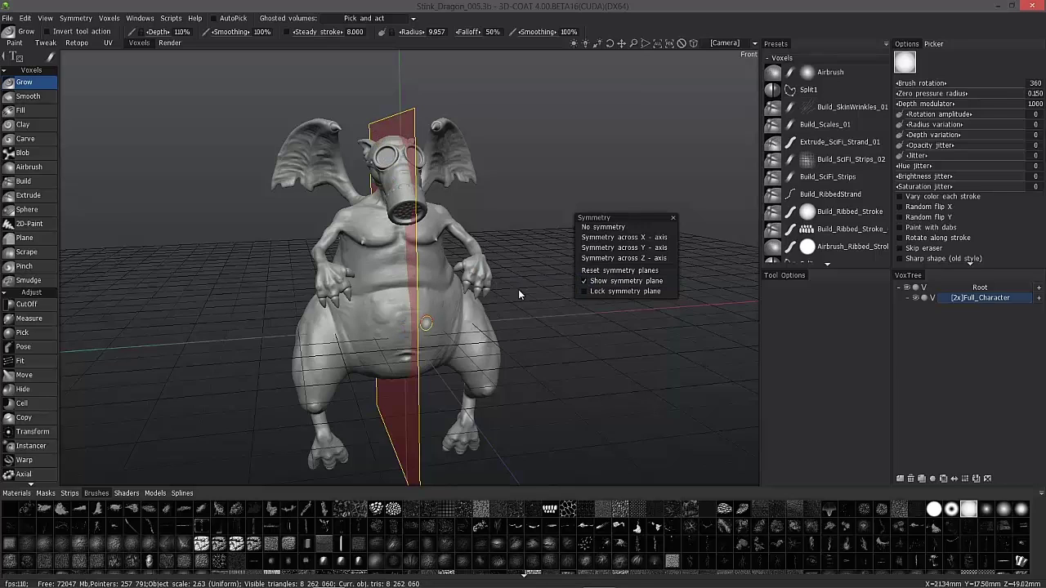
# - Hide the symmetry plane, look at the model without it and show the plane again
pyautogui.click(586, 282)
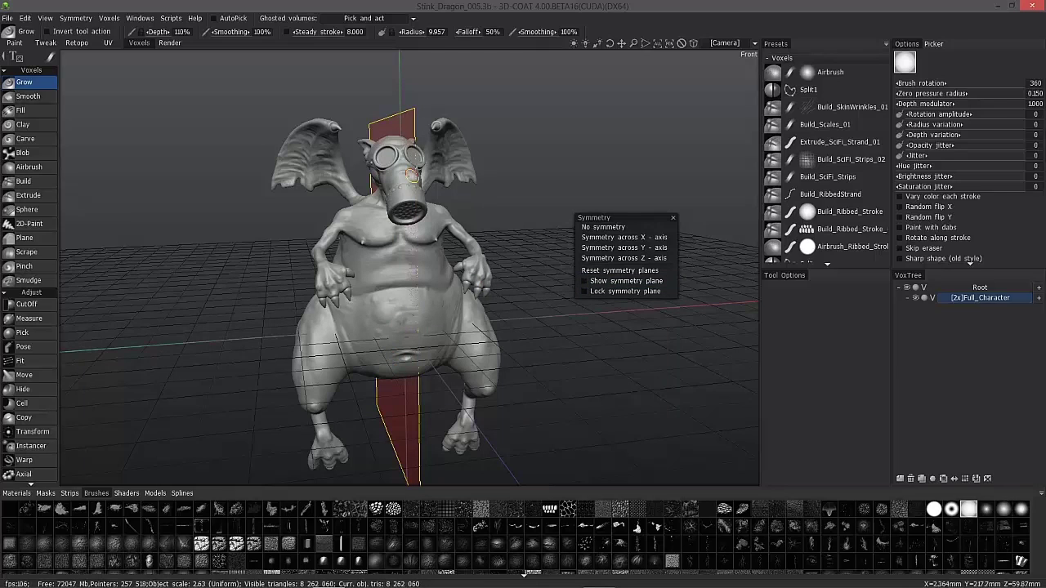
pyautogui.keyDown('alt'); pyautogui.moveTo(410, 199); pyautogui.dragTo(376, 201); pyautogui.keyUp('alt')
pyautogui.keyDown('alt'); pyautogui.moveTo(428, 270); pyautogui.dragTo(405, 293); pyautogui.keyUp('alt')
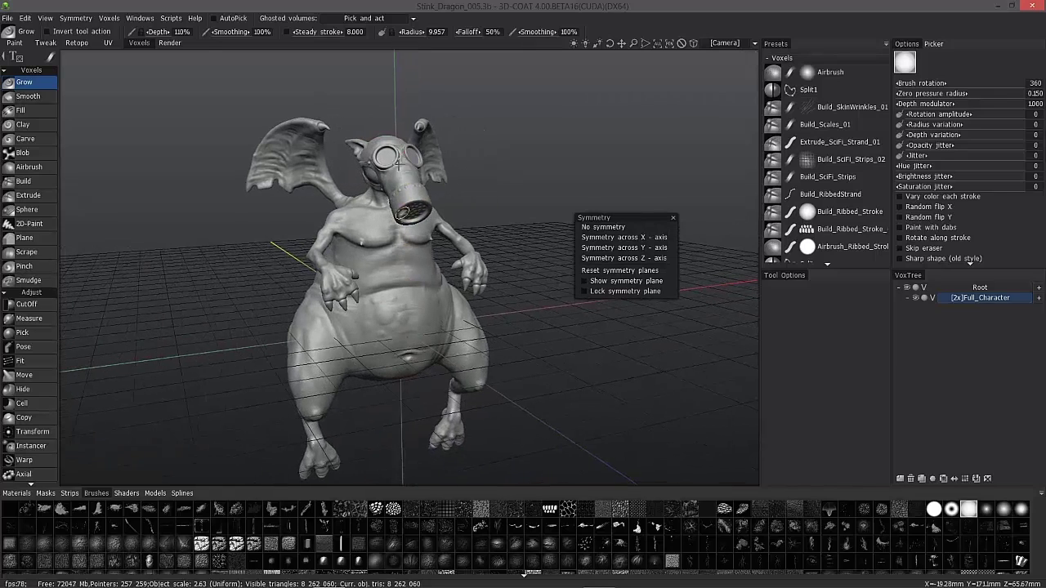
pyautogui.click(586, 281)
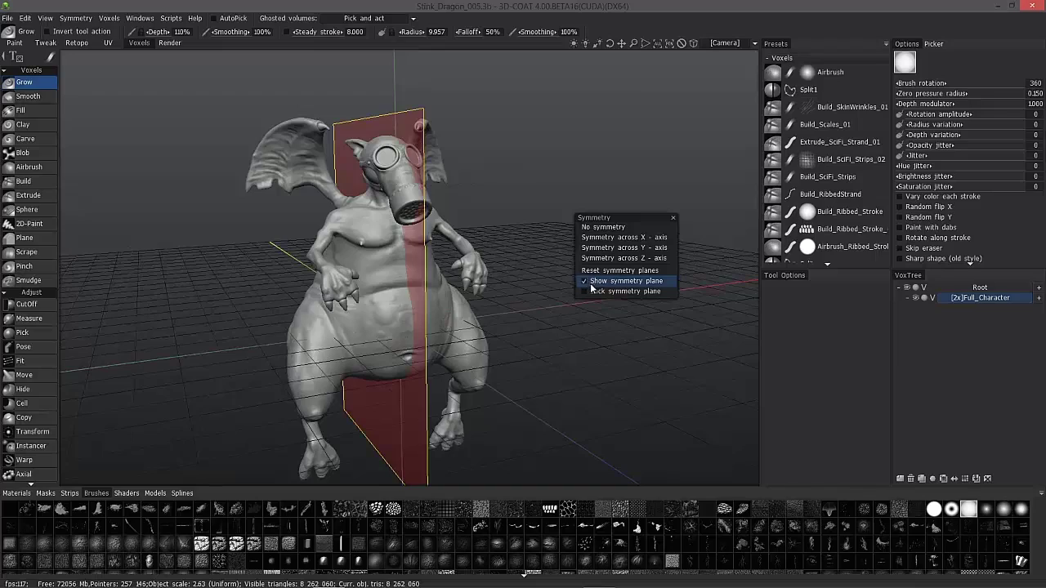
# - Reposition the X symmetry plane at a point on the dragon's head, and try locking and unlocking it
pyautogui.keyDown('alt'); pyautogui.moveTo(396, 259); pyautogui.dragTo(490, 288); pyautogui.keyUp('alt')
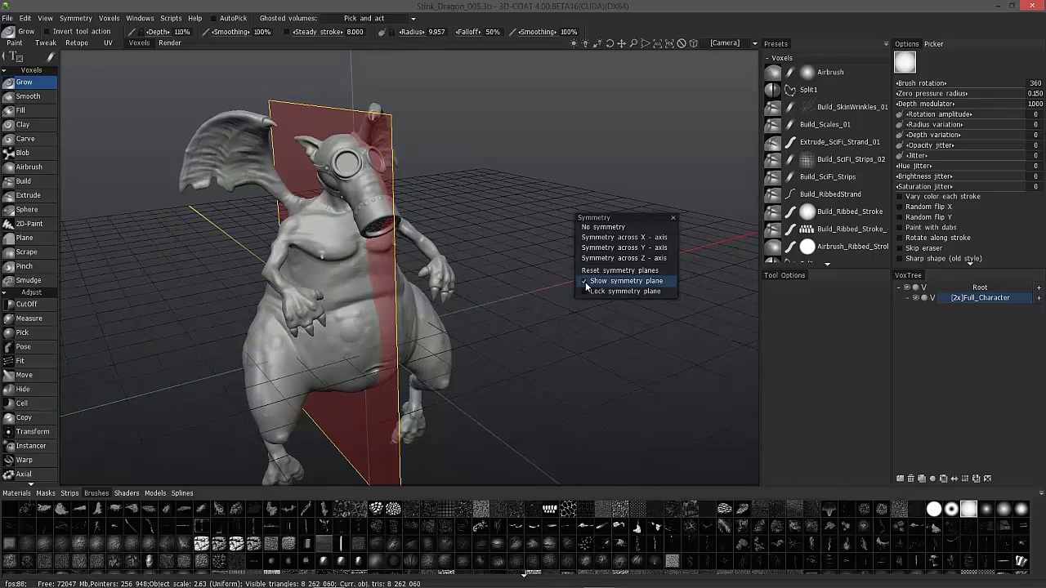
pyautogui.keyDown('alt'); pyautogui.moveTo(447, 230); pyautogui.dragTo(350, 221); pyautogui.keyUp('alt')
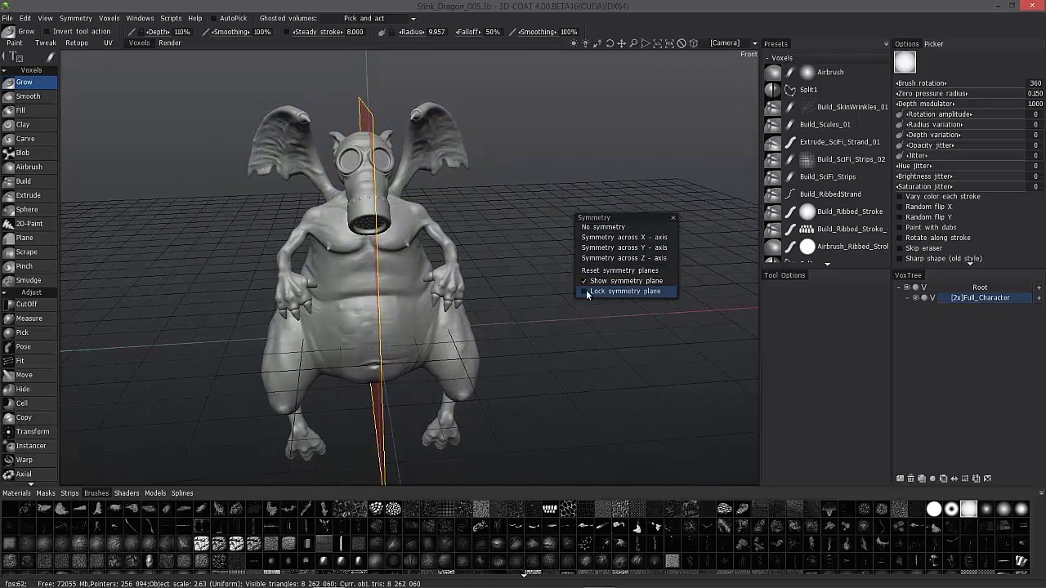
pyautogui.keyDown('alt'); pyautogui.moveTo(384, 104); pyautogui.dragTo(372, 130); pyautogui.keyUp('alt')
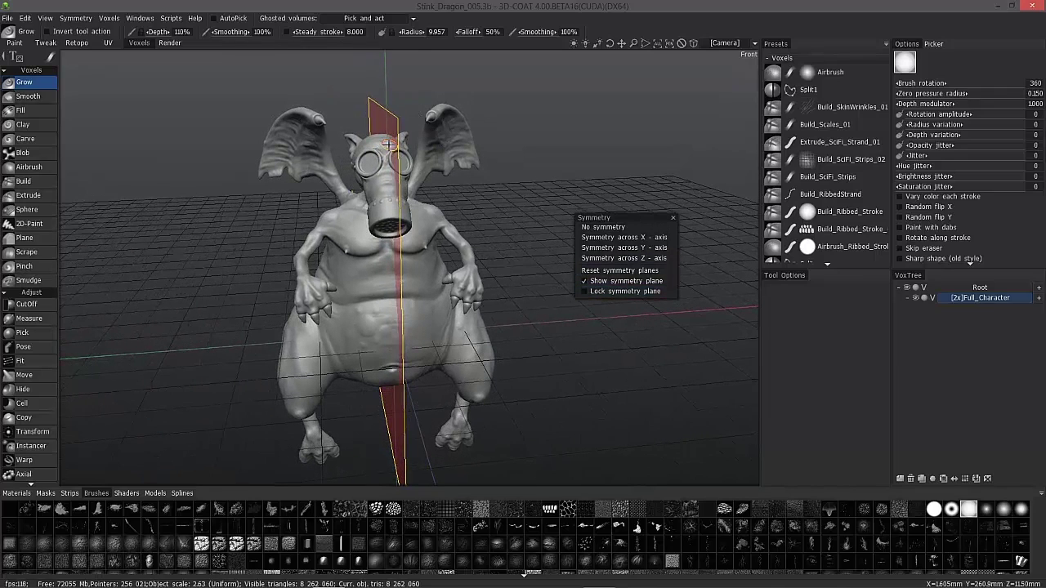
pyautogui.moveTo(386, 143)
pyautogui.mouseDown()
pyautogui.moveTo(368, 143)
pyautogui.moveTo(392, 143)
pyautogui.mouseUp()
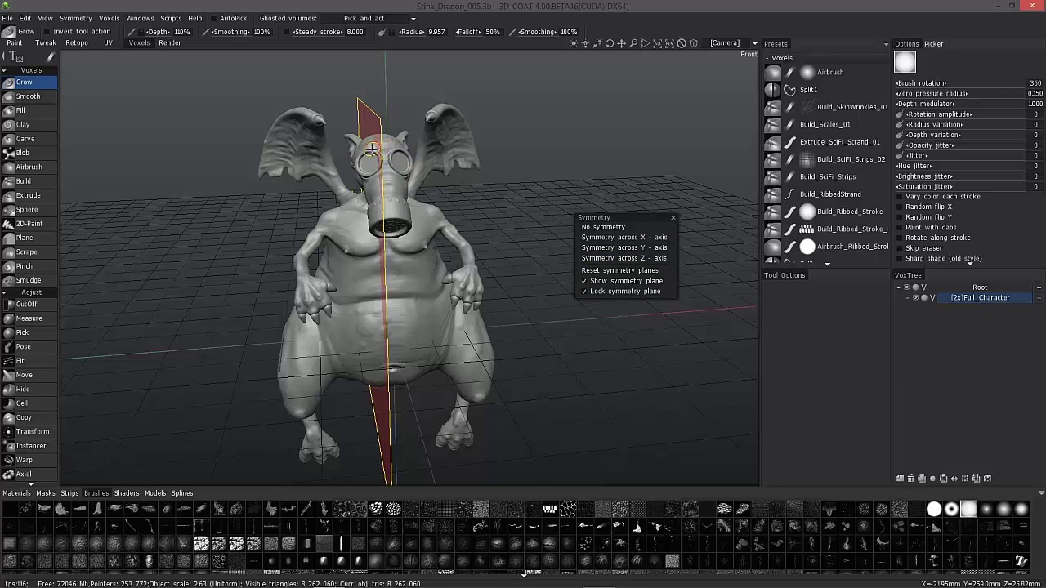
pyautogui.click(582, 293)
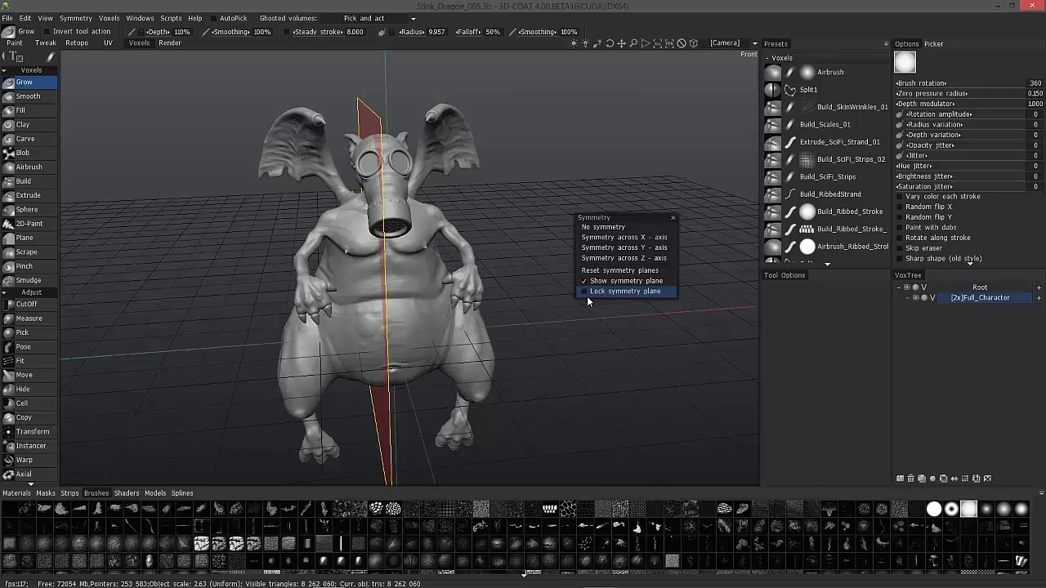
# - Reset the symmetry planes to their default position
pyautogui.keyDown('alt'); pyautogui.moveTo(411, 205); pyautogui.dragTo(392, 229); pyautogui.keyUp('alt')
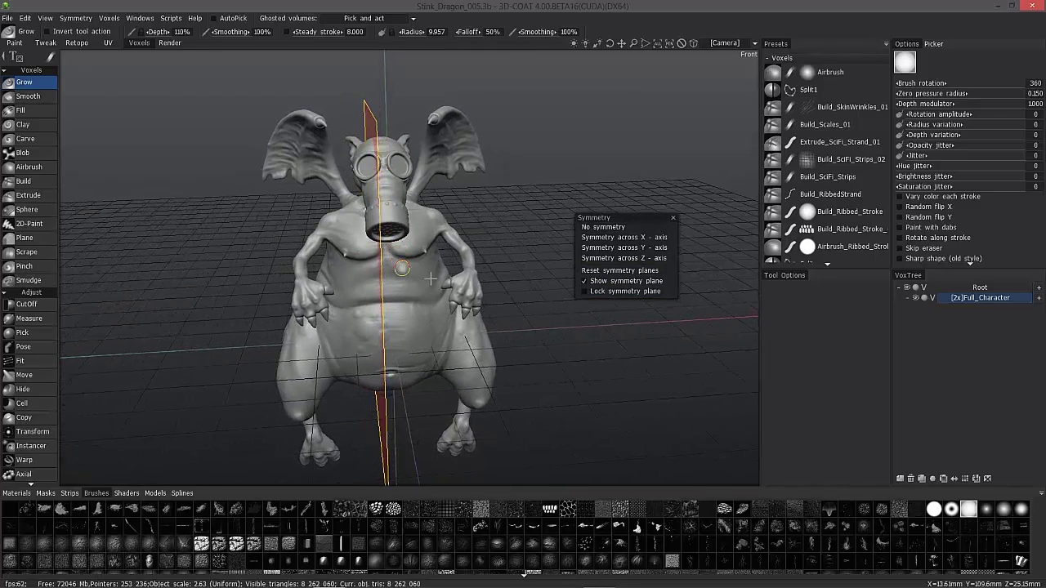
pyautogui.click(619, 270)
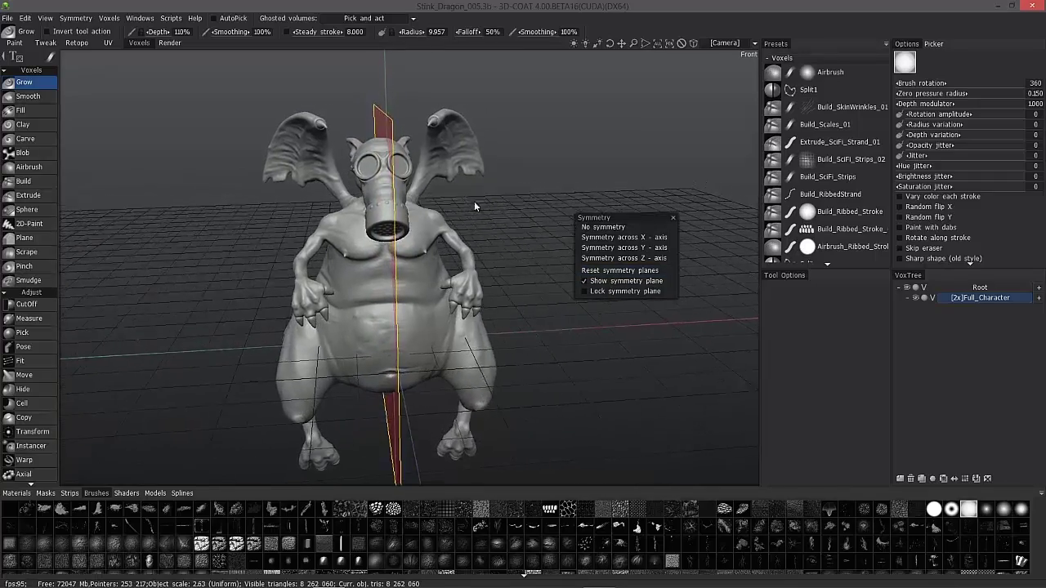
pyautogui.moveTo(474, 201); pyautogui.dragTo(482, 270)
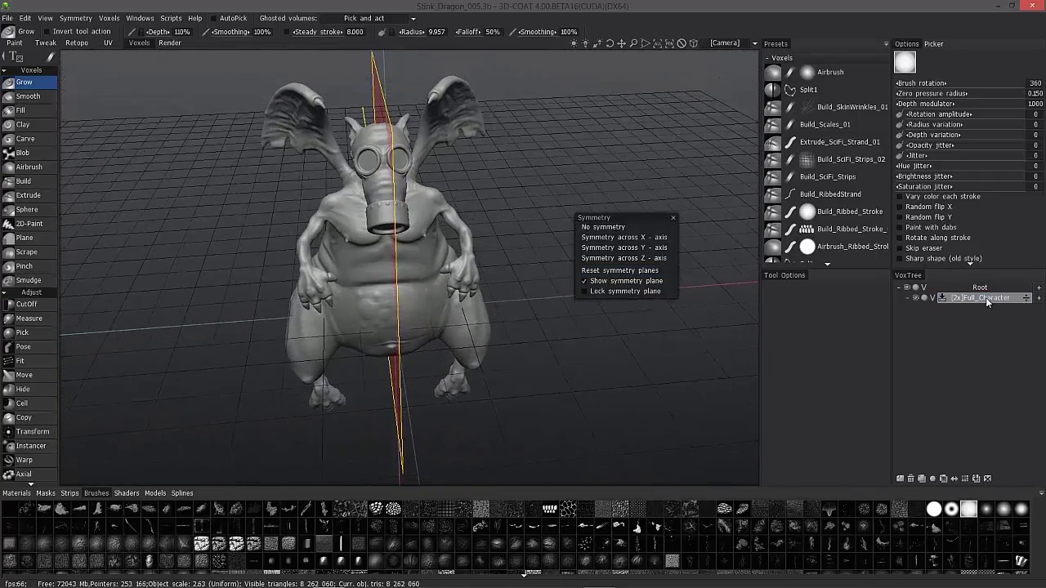
# - Convert the Full_Character volume to global space and check its alignment with the X symmetry plane
pyautogui.rightClick(981, 297)
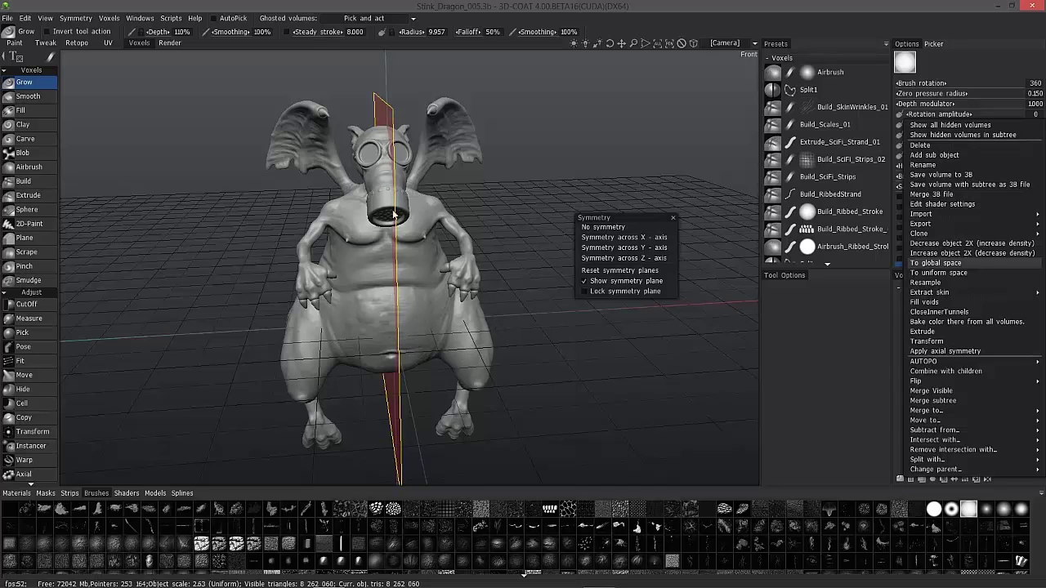
pyautogui.moveTo(263, 193); pyautogui.dragTo(376, 331)
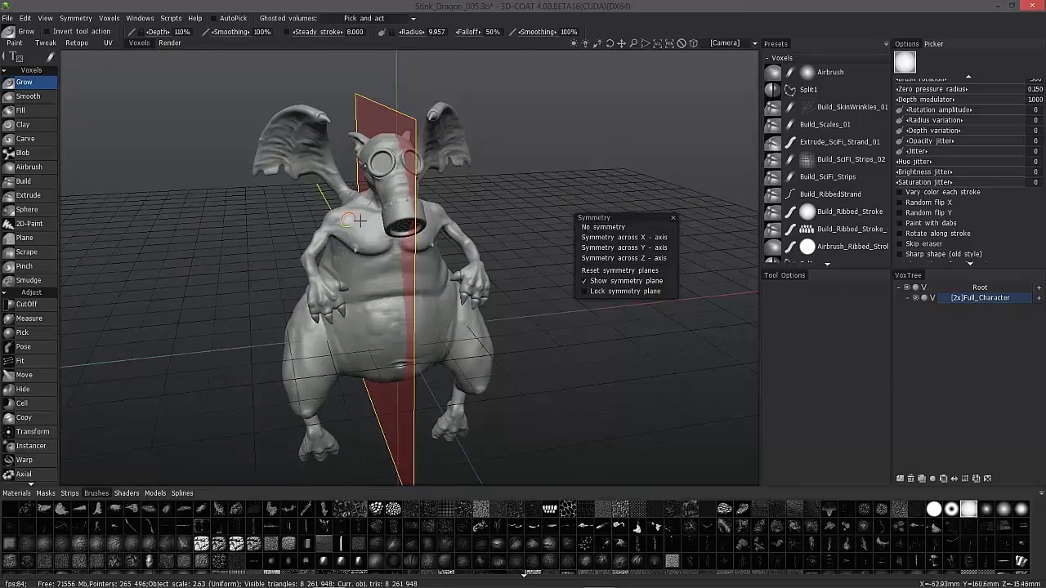
pyautogui.keyDown('alt'); pyautogui.moveTo(420, 296); pyautogui.dragTo(401, 145); pyautogui.keyUp('alt')
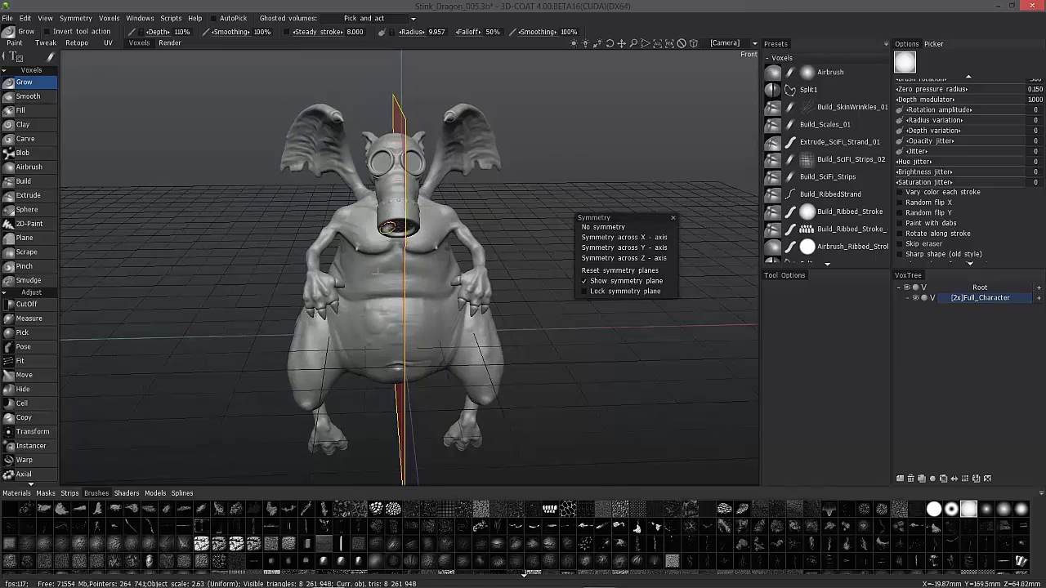
pyautogui.keyDown('alt'); pyautogui.moveTo(395, 323); pyautogui.dragTo(484, 336); pyautogui.keyUp('alt')
pyautogui.keyDown('alt'); pyautogui.moveTo(392, 333); pyautogui.dragTo(298, 326); pyautogui.keyUp('alt')
pyautogui.keyDown('alt'); pyautogui.moveTo(397, 325); pyautogui.dragTo(450, 344); pyautogui.keyUp('alt')
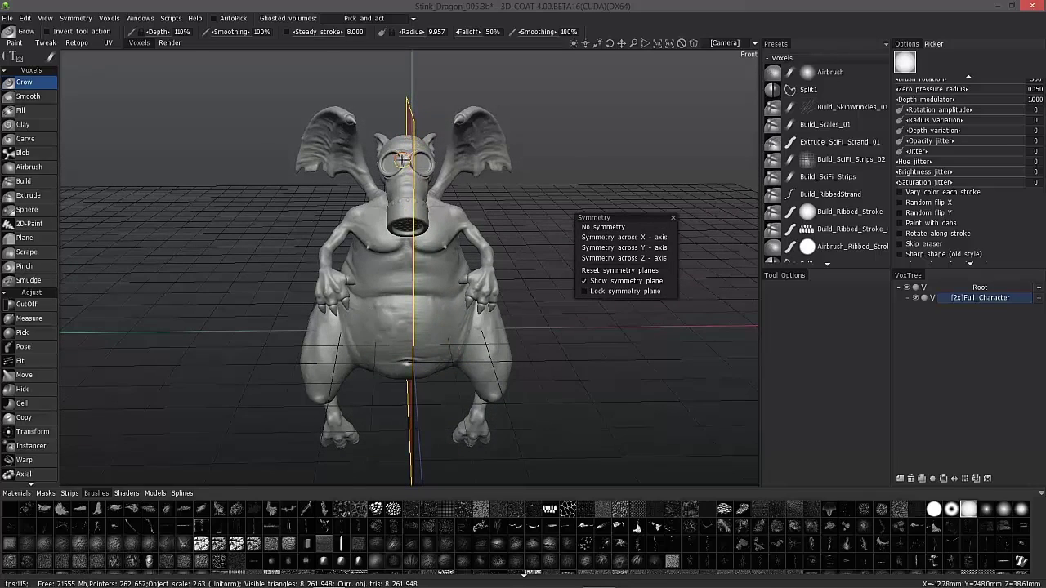
# - Start the Transform tool on the character and move its gizmo to the center of mass
pyautogui.moveTo(38, 398); pyautogui.dragTo(36, 294)
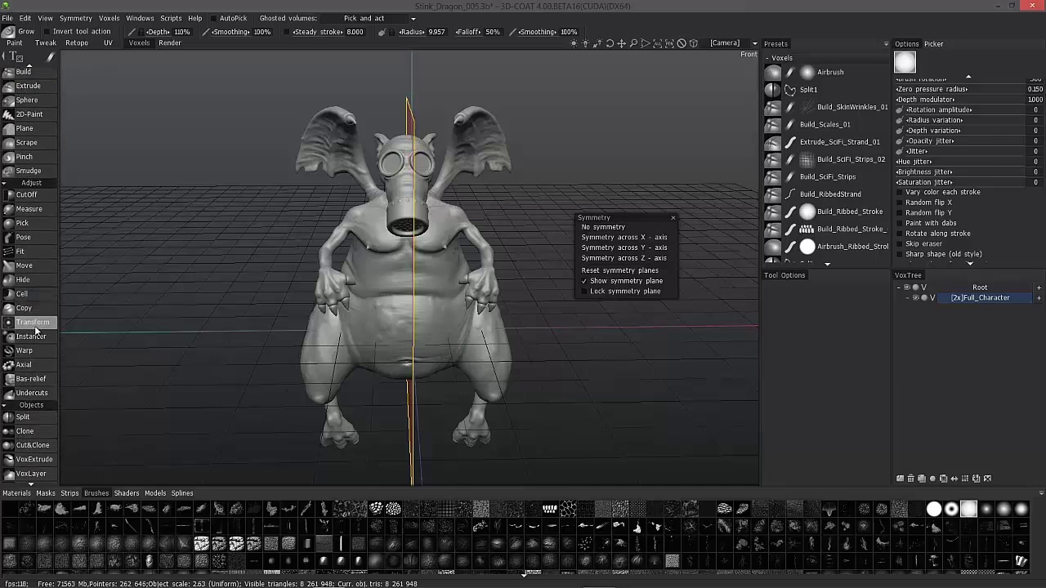
pyautogui.click(32, 323)
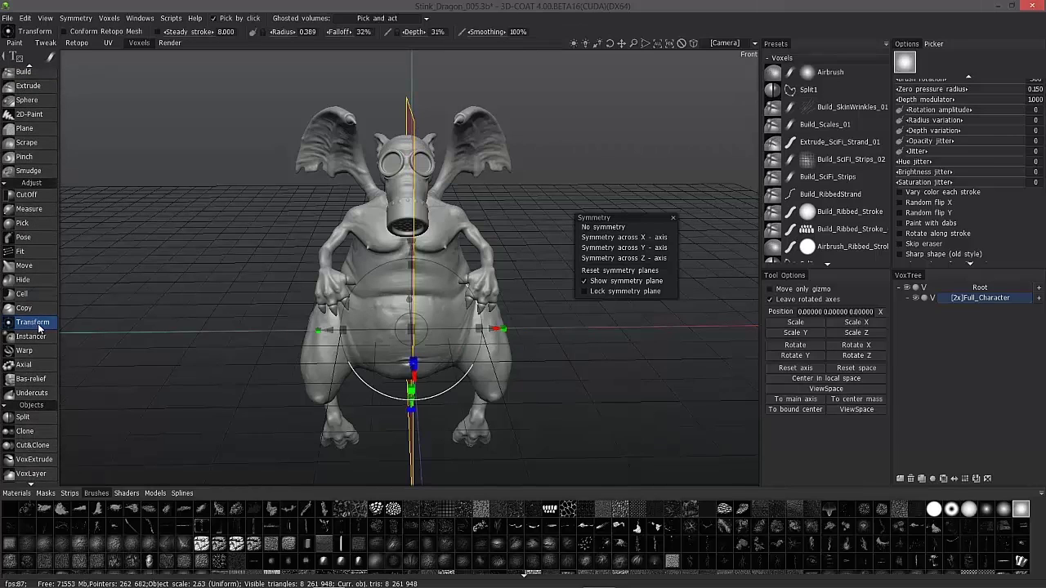
pyautogui.click(858, 399)
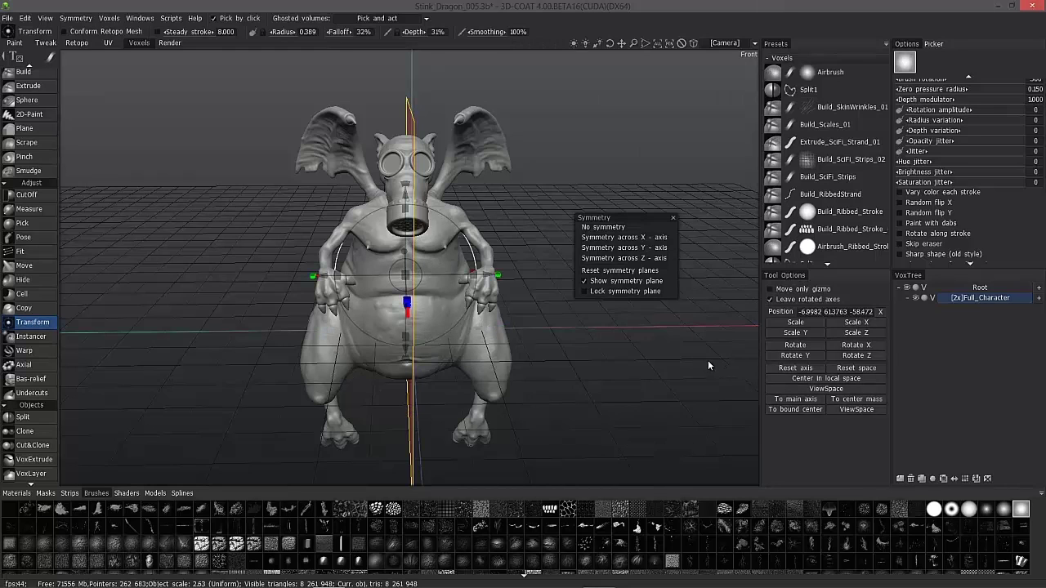
pyautogui.moveTo(708, 361); pyautogui.dragTo(492, 229)
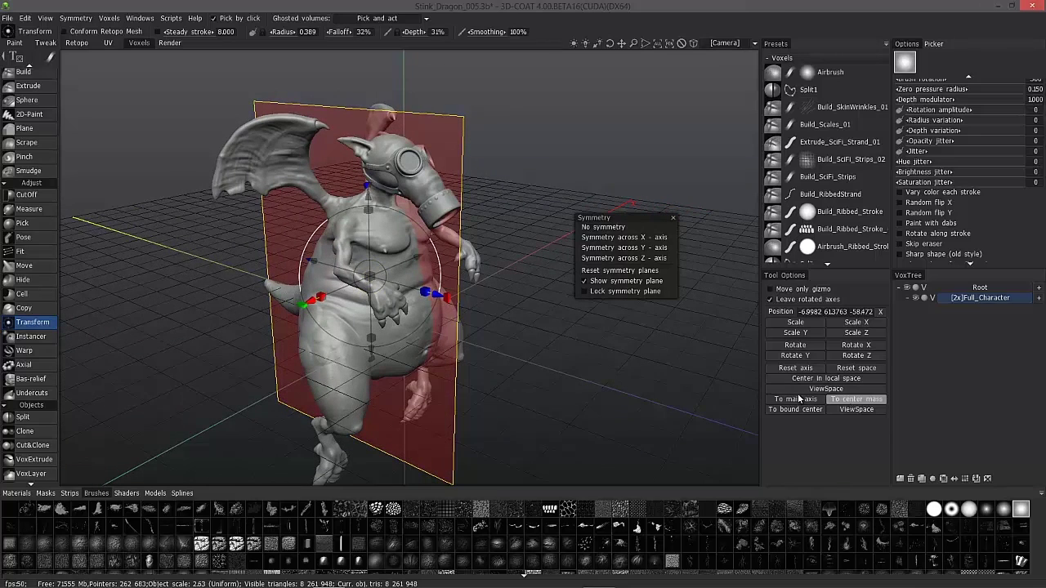
pyautogui.moveTo(748, 401); pyautogui.dragTo(812, 313)
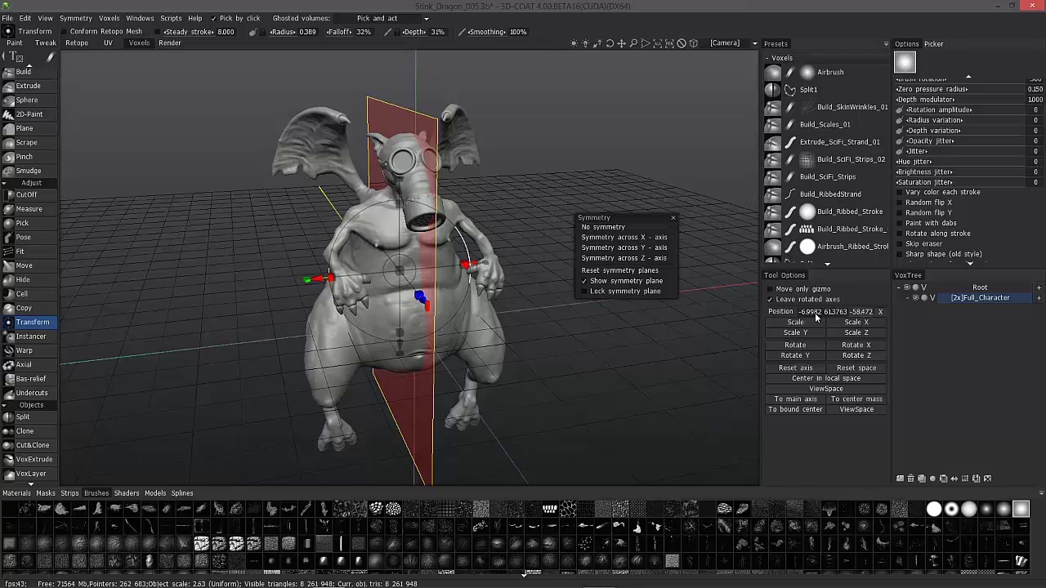
# - Reset the character's Transform position to 0, 0, 0 and check its centering on the X symmetry plane
pyautogui.click(812, 312)
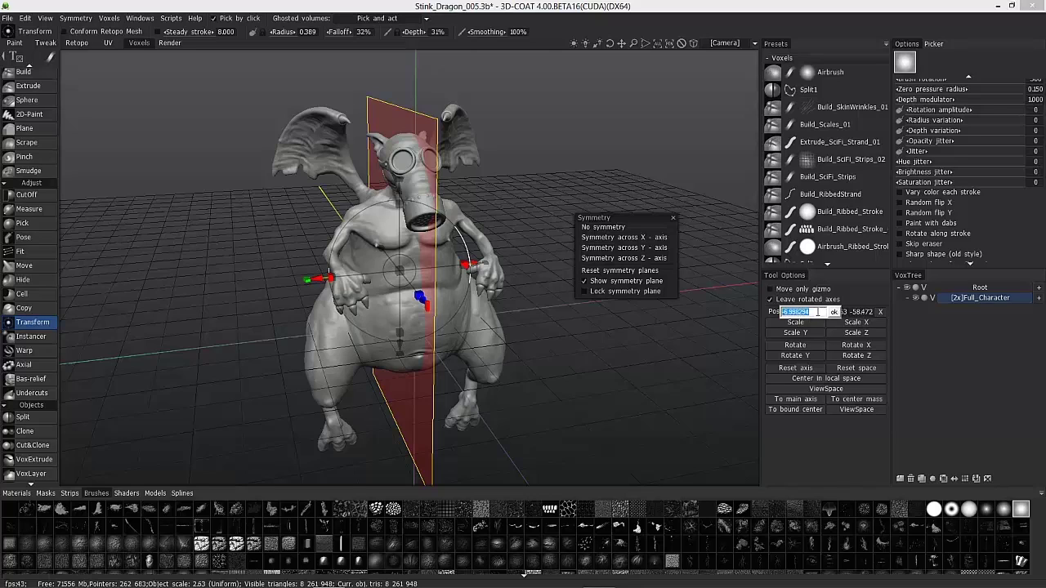
pyautogui.click(835, 313)
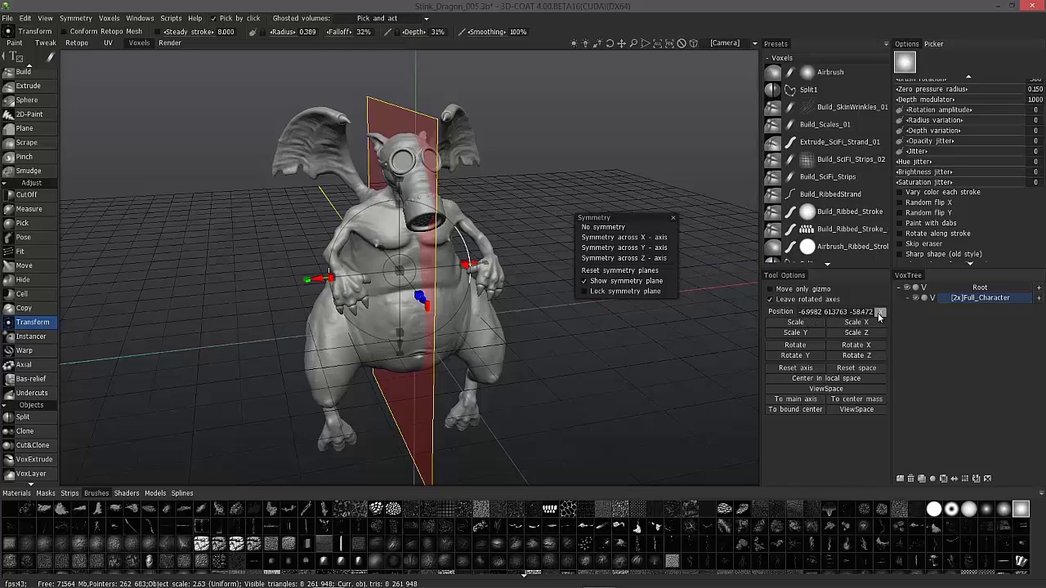
pyautogui.click(881, 313)
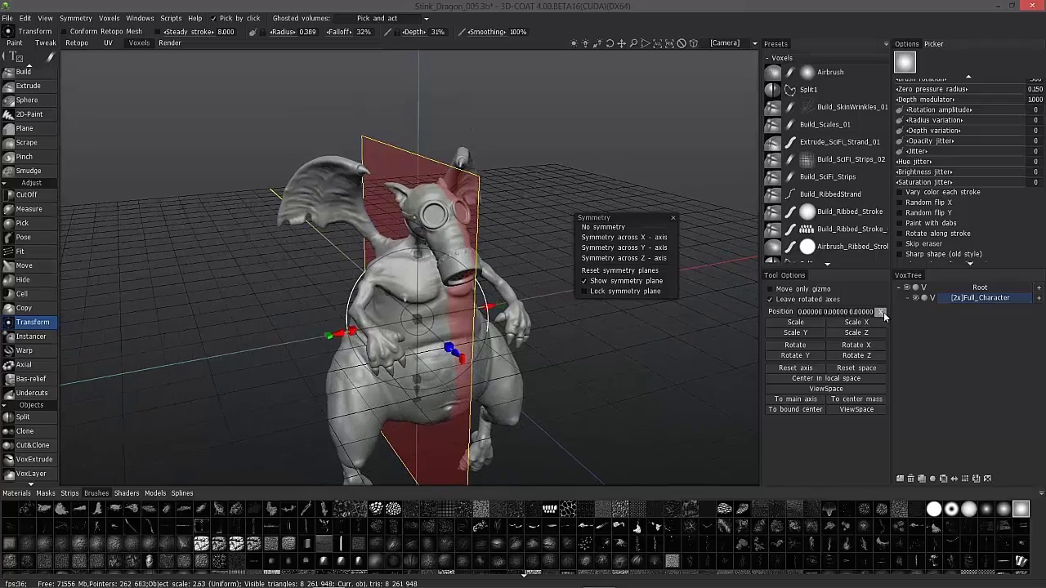
pyautogui.moveTo(598, 356); pyautogui.dragTo(636, 354, button='right')
pyautogui.moveTo(636, 354); pyautogui.dragTo(685, 348)
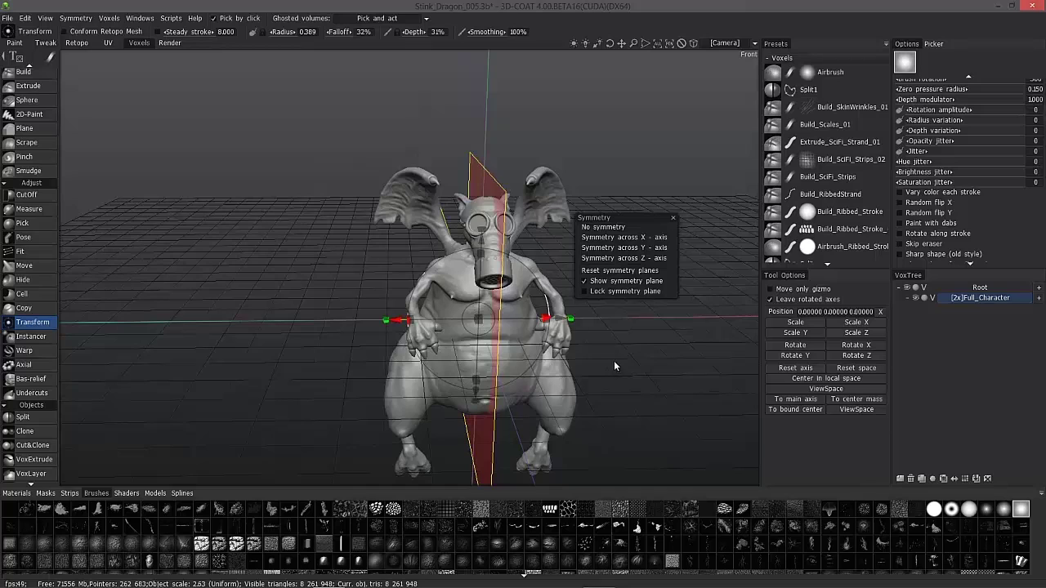
pyautogui.moveTo(615, 366); pyautogui.dragTo(630, 349, button='right')
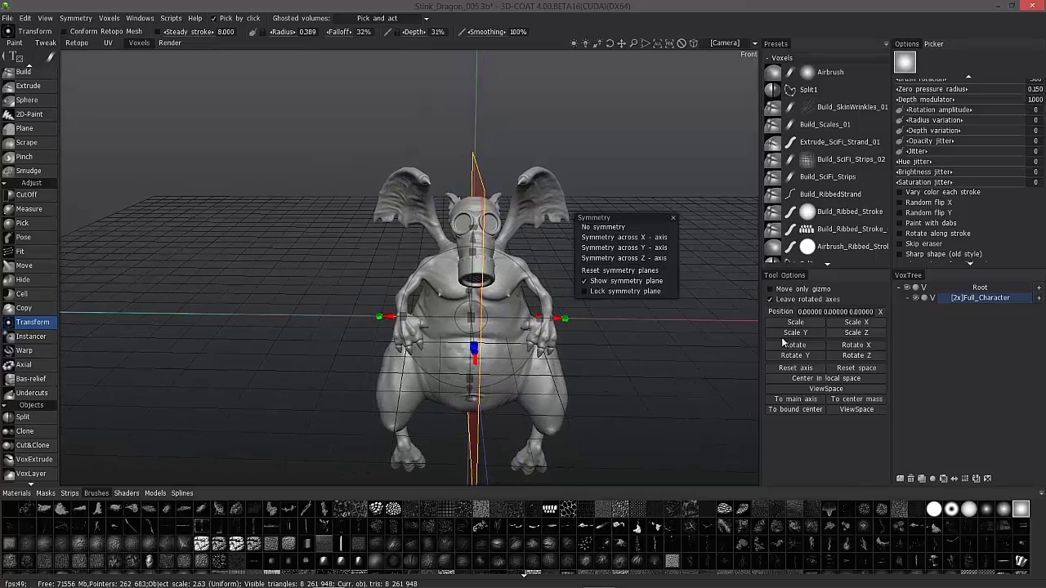
# - Convert the Full_Character volume to global space and view it from the front
pyautogui.rightClick(984, 297)
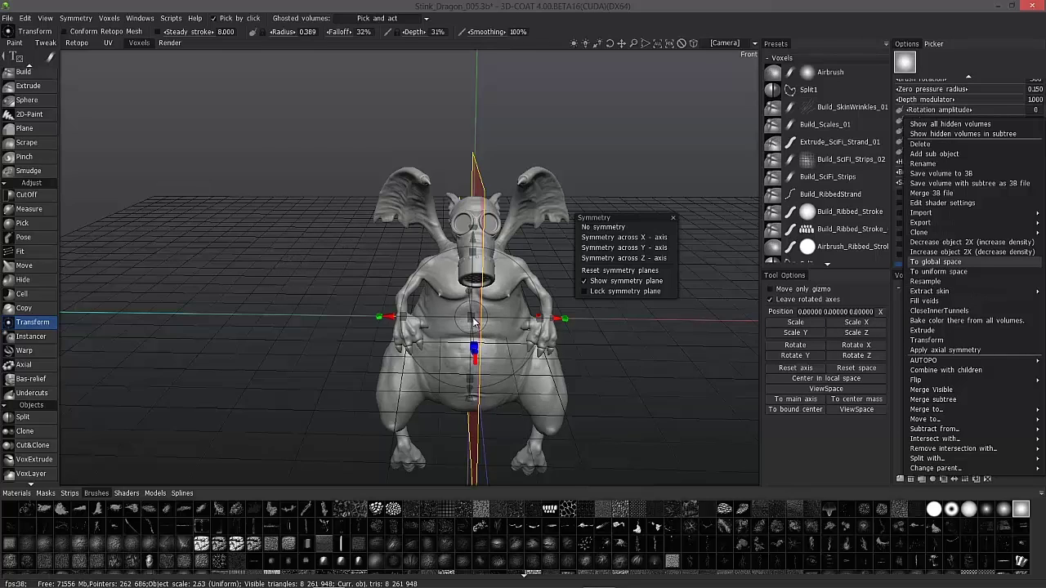
pyautogui.click(258, 263)
pyautogui.moveTo(293, 221); pyautogui.dragTo(303, 243)
pyautogui.press('2')
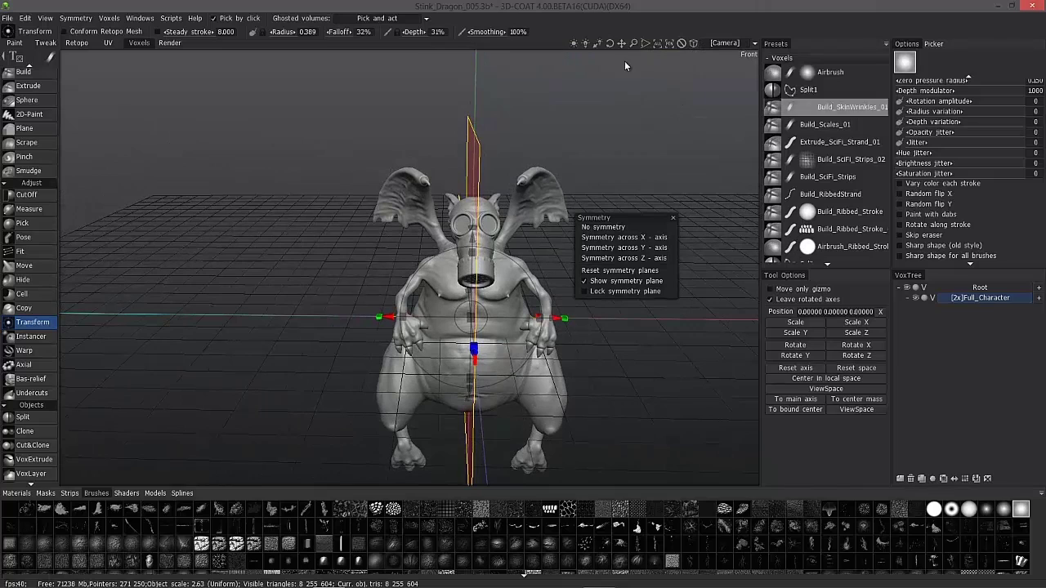
# - Compare perspective and orthographic projection in the front and top views to examine the character's alignment with the symmetry plane
pyautogui.click(694, 46)
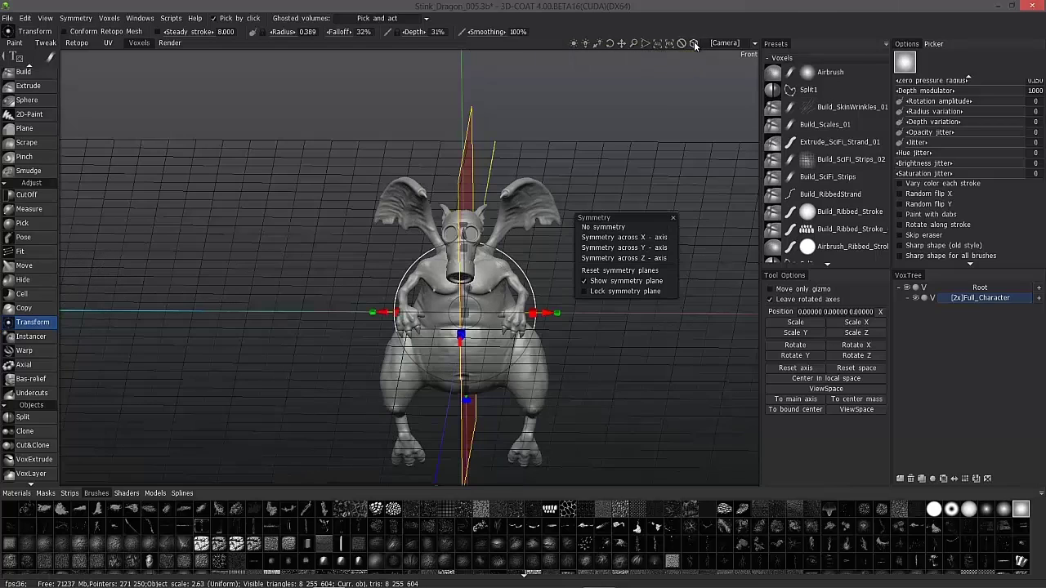
pyautogui.click(694, 45)
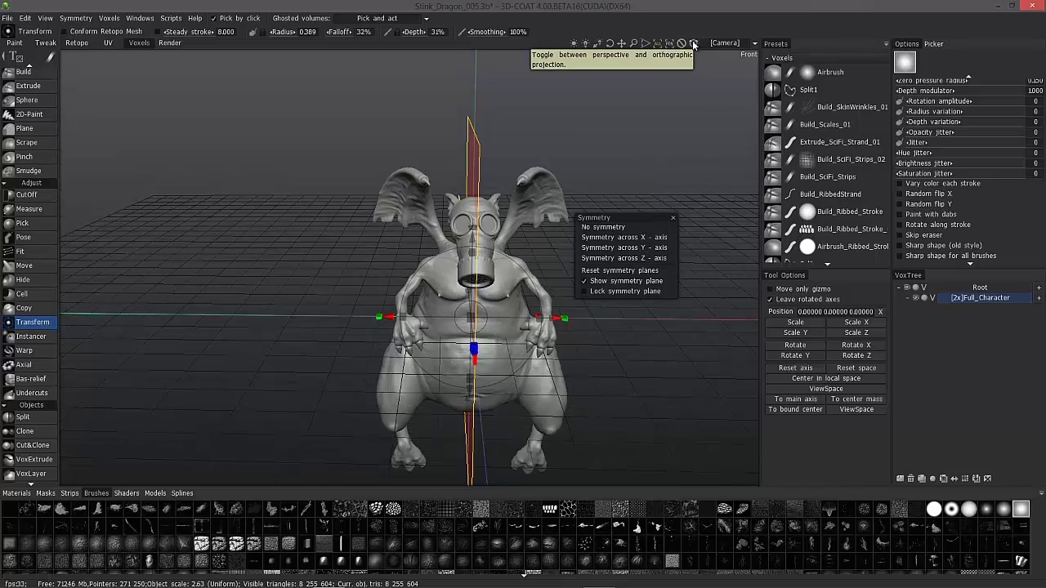
pyautogui.click(694, 47)
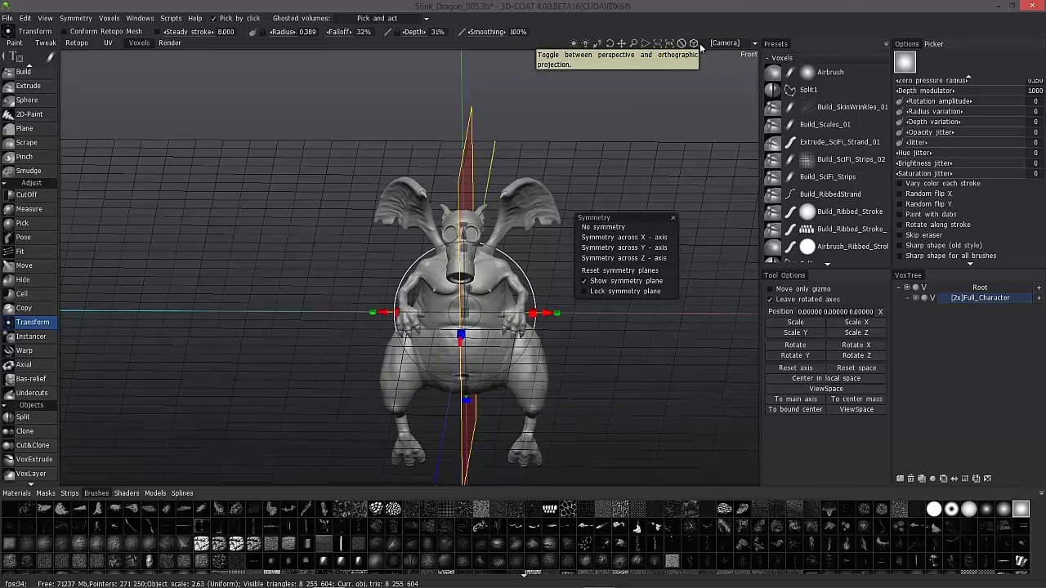
pyautogui.click(724, 45)
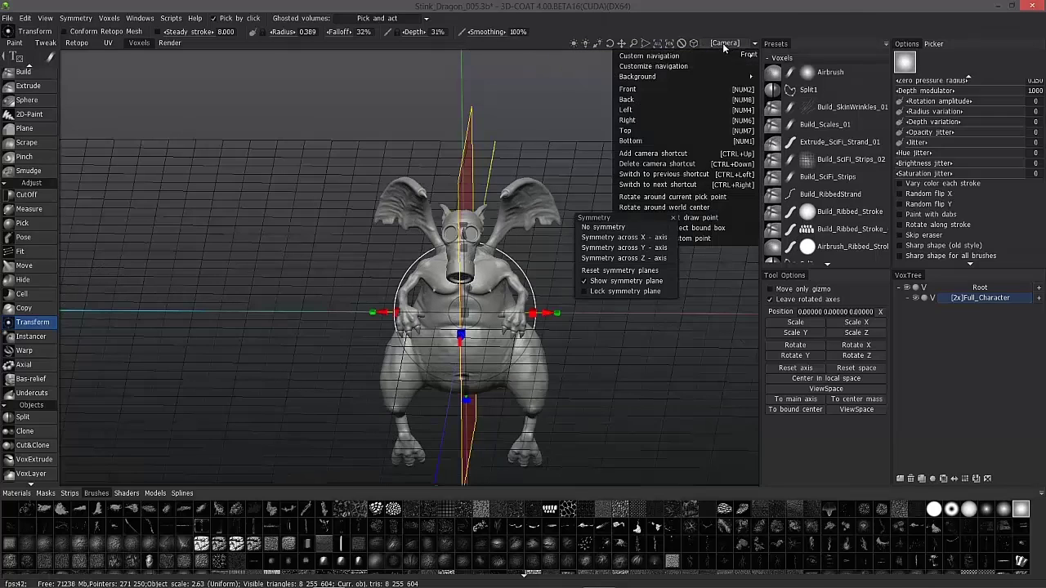
pyautogui.click(681, 130)
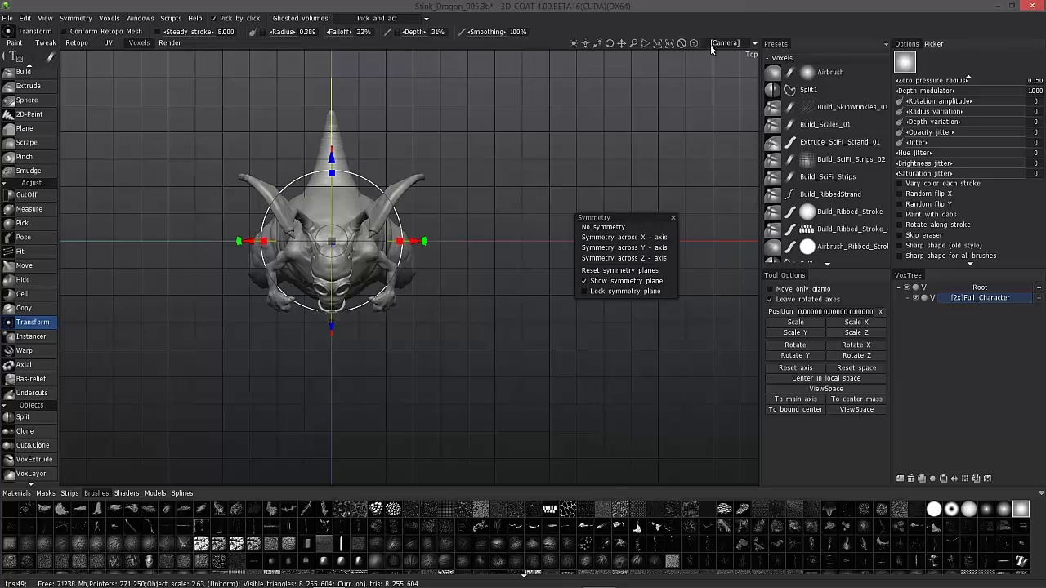
pyautogui.moveTo(690, 44); pyautogui.dragTo(718, 44)
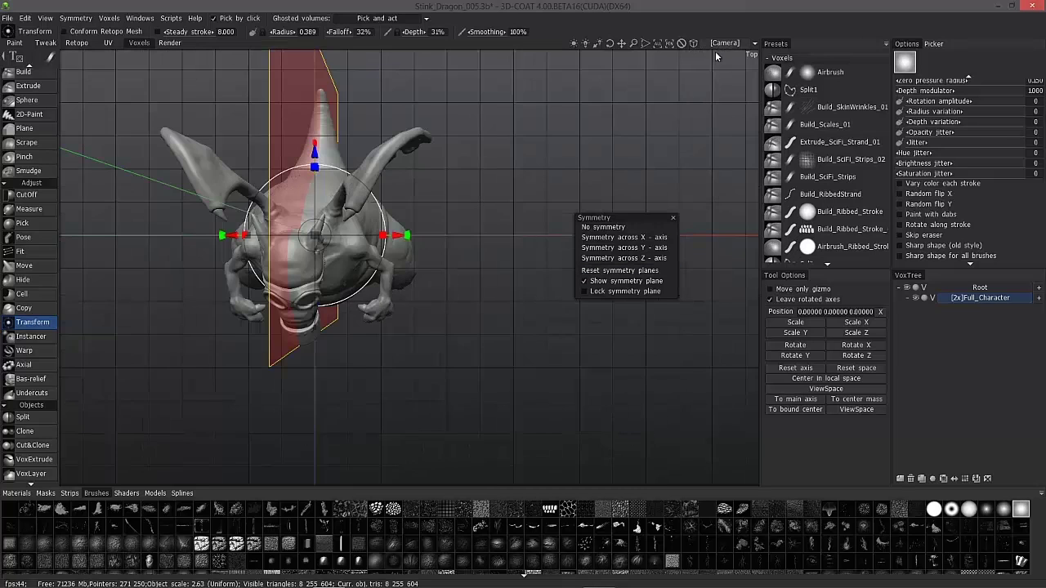
pyautogui.moveTo(297, 393); pyautogui.dragTo(535, 308)
pyautogui.moveTo(416, 352); pyautogui.dragTo(473, 309)
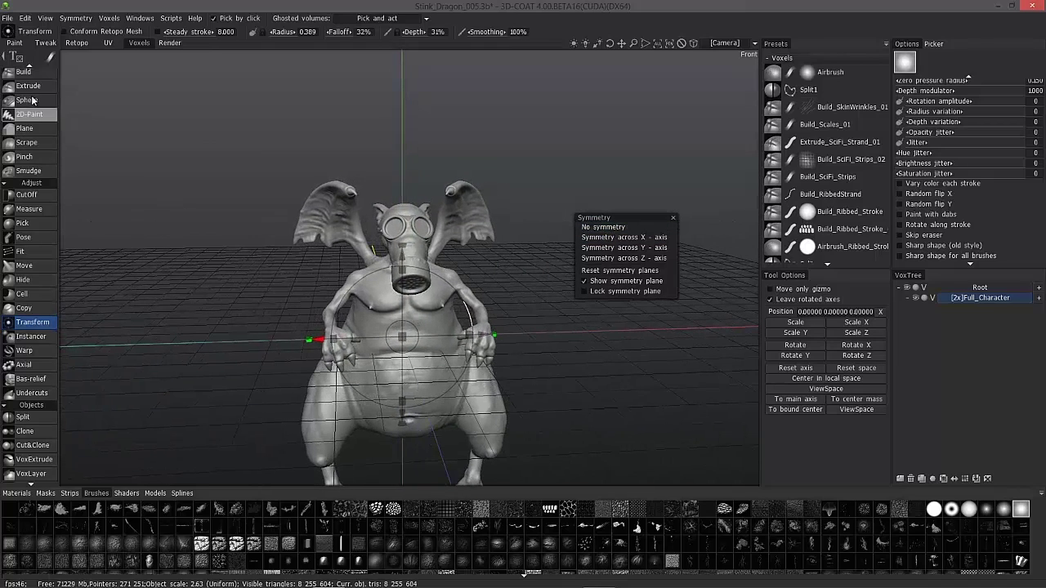
# - Start the Build tool without symmetry, set its depth to 72% and radius to 14.612, and build up the dragon's upper belly
pyautogui.click(30, 72)
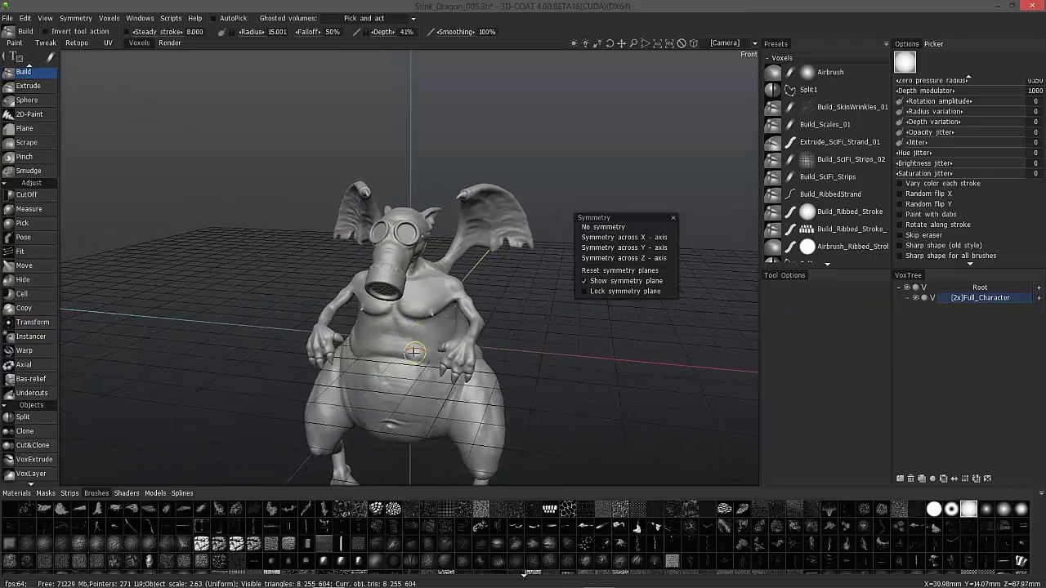
pyautogui.moveTo(388, 284); pyautogui.dragTo(443, 289, button='right')
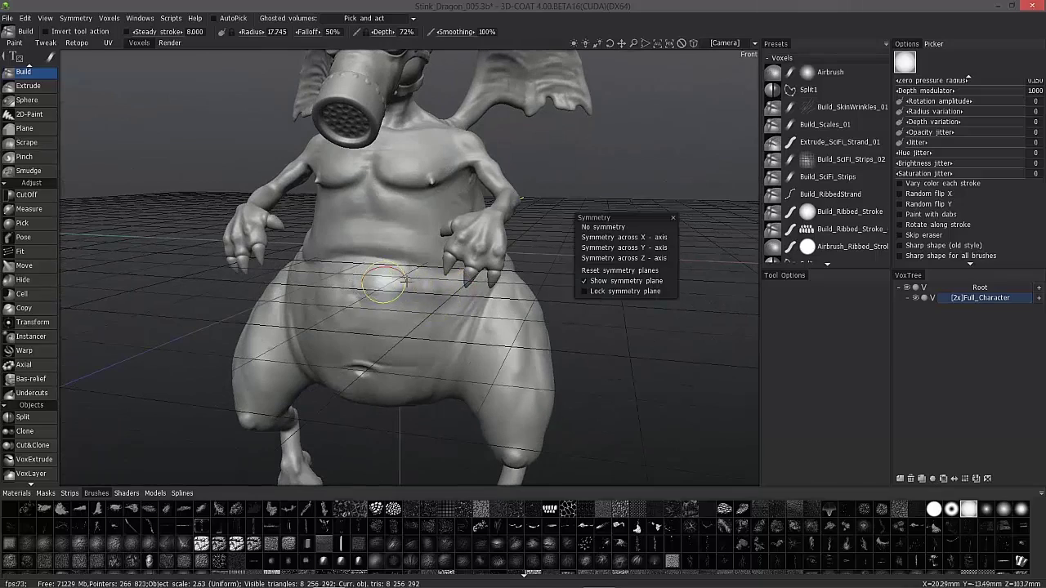
pyautogui.scroll(5, 384, 282)
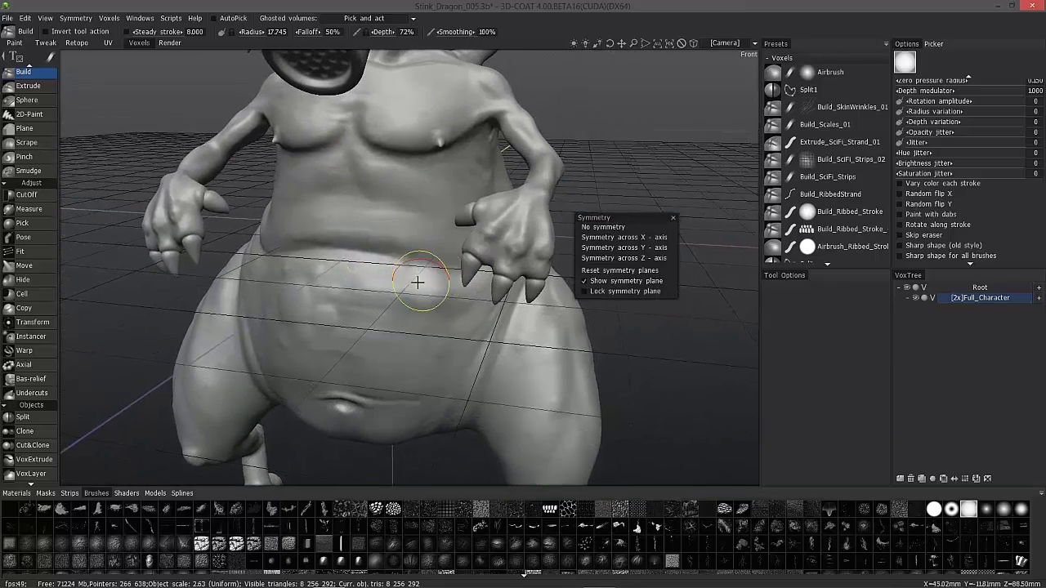
pyautogui.keyDown('alt'); pyautogui.moveTo(417, 283); pyautogui.dragTo(435, 284); pyautogui.keyUp('alt')
pyautogui.press('s')
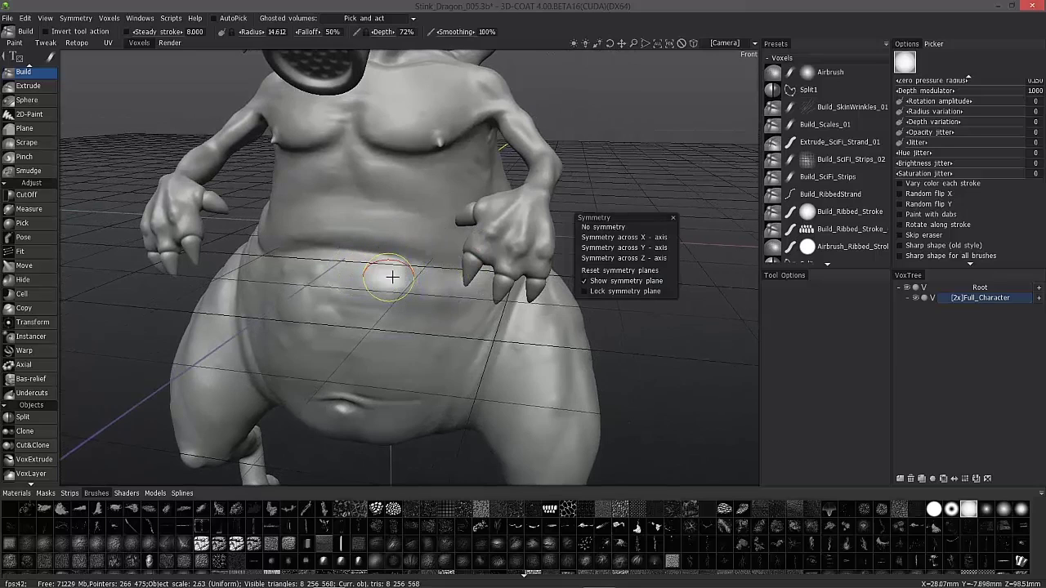
pyautogui.press('Escape')
pyautogui.press('s')
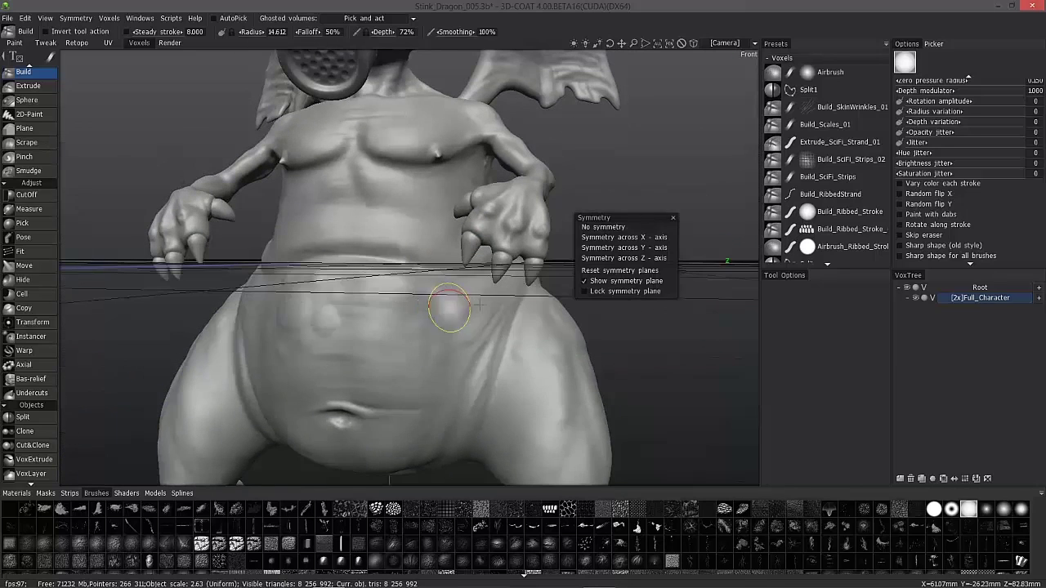
# - Reduce the Build radius to 11.996 and sculpt a skin fold across the upper belly toward the hip below the hand
pyautogui.moveTo(501, 311)
pyautogui.mouseDown()
pyautogui.moveTo(365, 332)
pyautogui.moveTo(504, 308)
pyautogui.moveTo(394, 338)
pyautogui.mouseUp()
pyautogui.press('s')
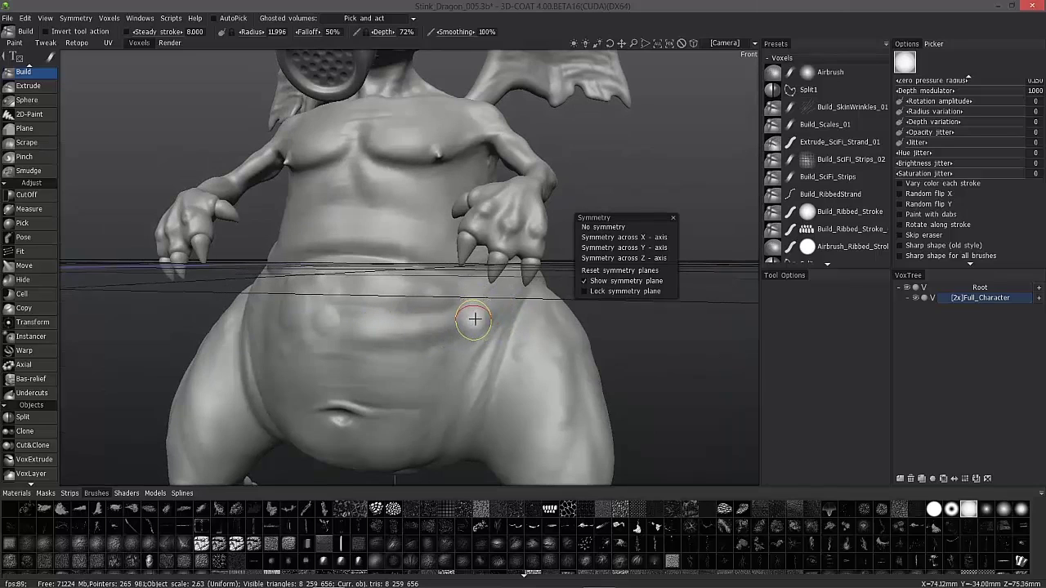
pyautogui.press('Escape')
pyautogui.press('s')
pyautogui.press('Escape')
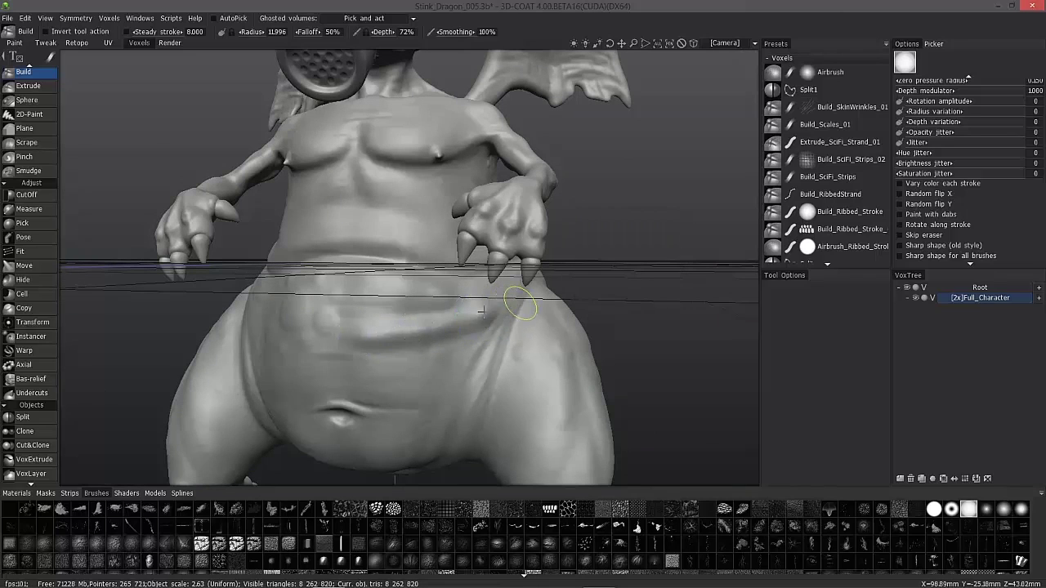
pyautogui.moveTo(483, 311)
pyautogui.mouseDown()
pyautogui.moveTo(381, 322)
pyautogui.moveTo(420, 346)
pyautogui.moveTo(543, 301)
pyautogui.moveTo(305, 303)
pyautogui.mouseUp()
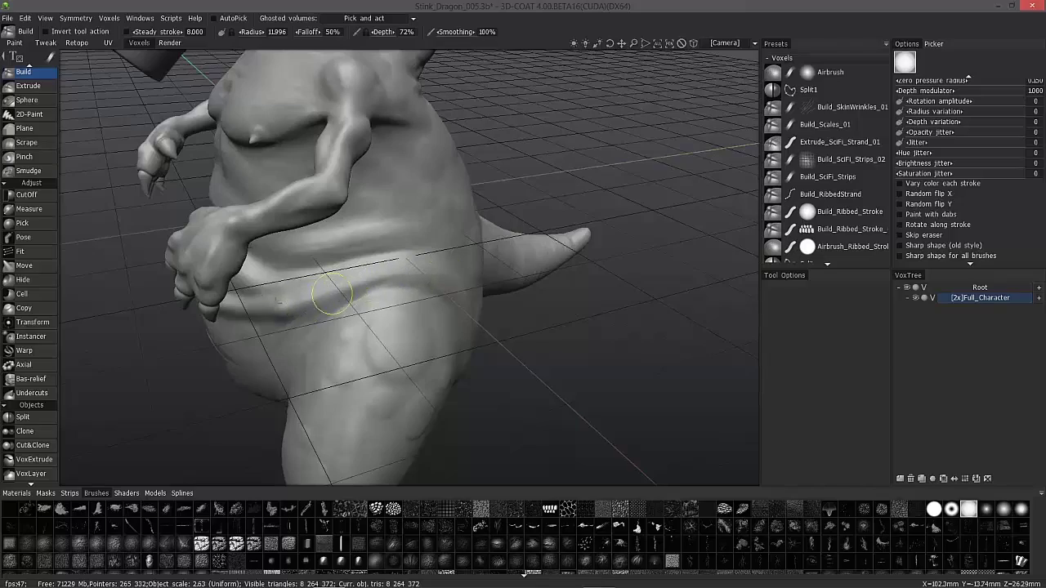
# - Extend and refine the belly fold around the hip and side beneath the hand with the Build tool
pyautogui.press('s')
pyautogui.keyDown('alt'); pyautogui.moveTo(331, 295); pyautogui.dragTo(238, 311); pyautogui.keyUp('alt')
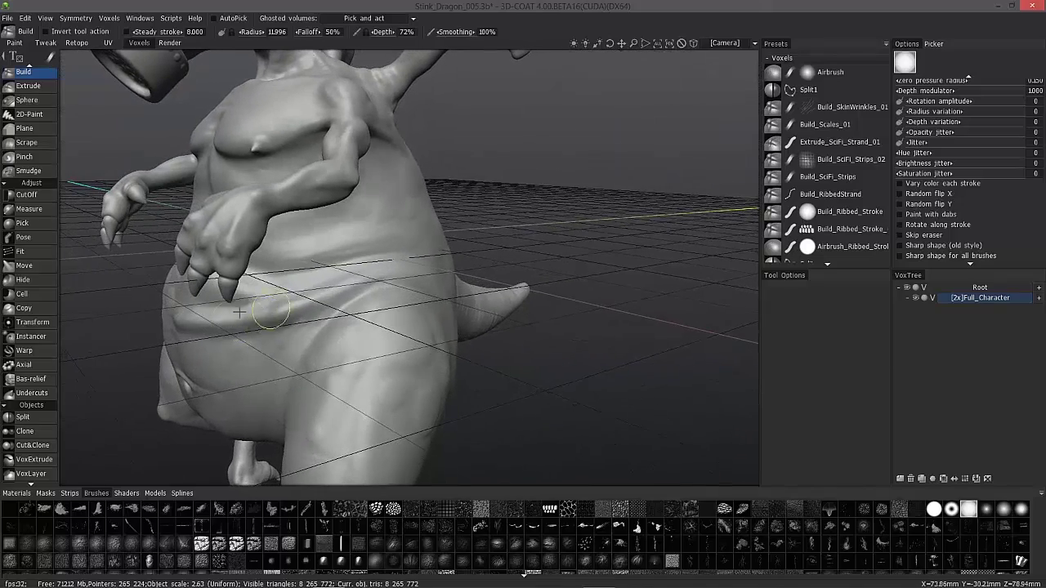
pyautogui.moveTo(322, 278)
pyautogui.mouseDown()
pyautogui.moveTo(255, 292)
pyautogui.moveTo(254, 340)
pyautogui.moveTo(253, 323)
pyautogui.moveTo(303, 343)
pyautogui.moveTo(236, 390)
pyautogui.moveTo(261, 390)
pyautogui.moveTo(296, 353)
pyautogui.mouseUp()
pyautogui.press('Escape')
pyautogui.press('s')
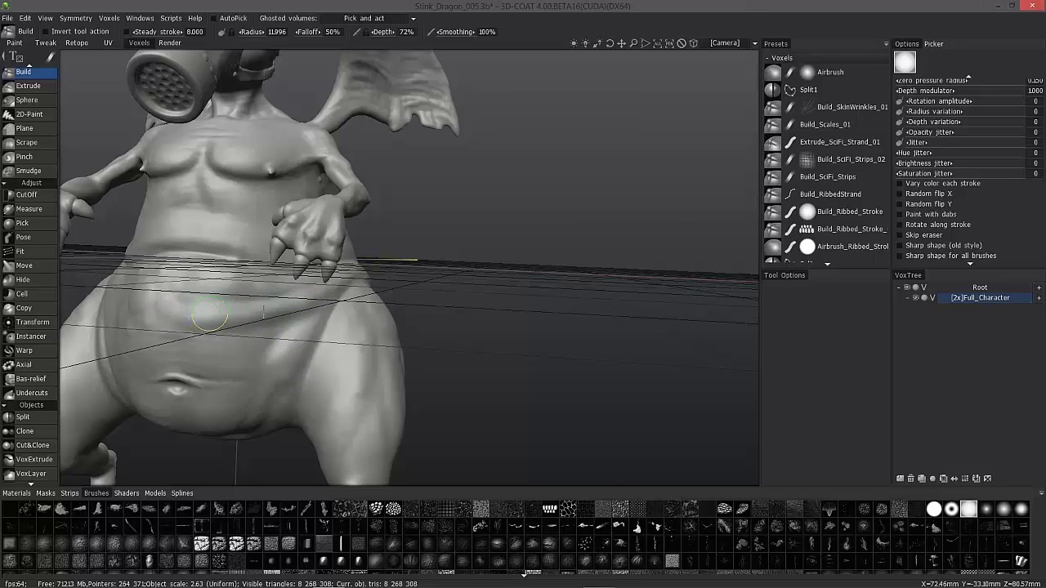
pyautogui.press('s')
pyautogui.keyDown('alt'); pyautogui.moveTo(233, 328); pyautogui.dragTo(273, 359); pyautogui.keyUp('alt')
pyautogui.keyDown('alt'); pyautogui.moveTo(273, 359); pyautogui.dragTo(252, 336, button='right'); pyautogui.keyUp('alt')
pyautogui.moveTo(252, 336)
pyautogui.keyDown('alt'); pyautogui.mouseDown()
pyautogui.moveTo(233, 336)
pyautogui.moveTo(249, 337)
pyautogui.mouseUp(); pyautogui.keyUp('alt')
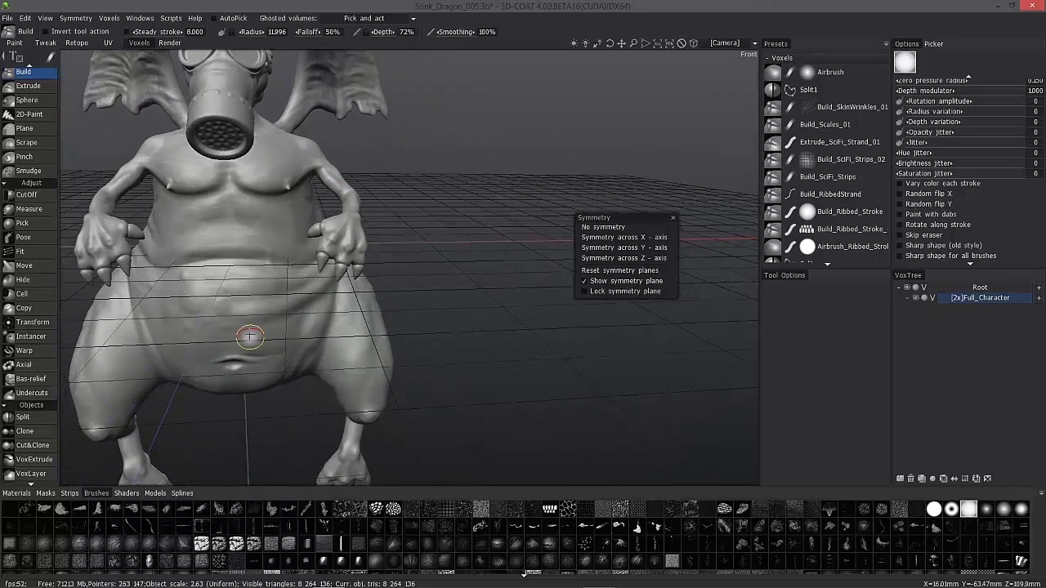
# - Turn on symmetry across the X axis and examine how its plane divides the dragon's body
pyautogui.click(633, 242)
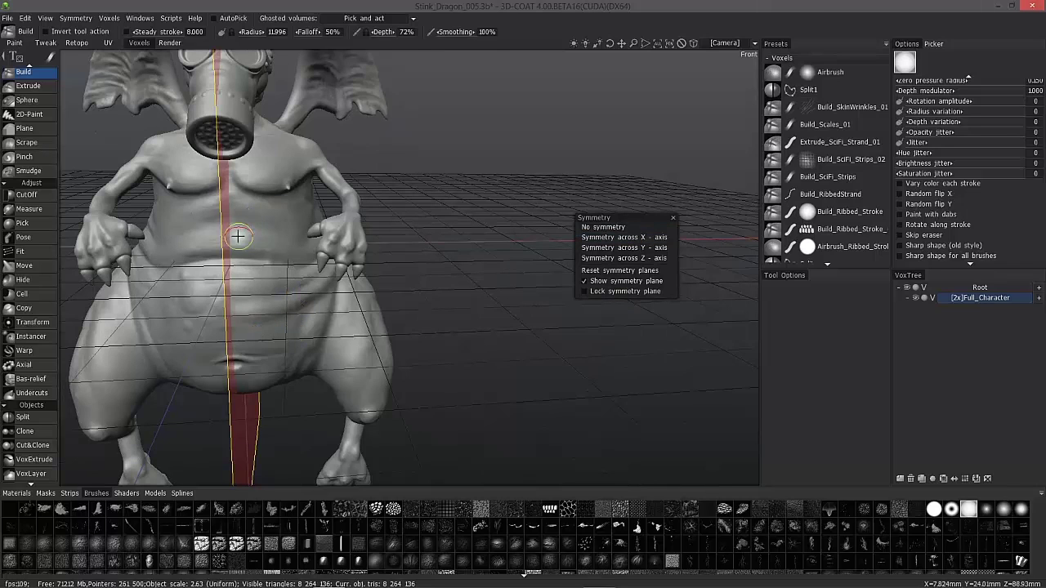
pyautogui.moveTo(425, 315); pyautogui.dragTo(572, 263)
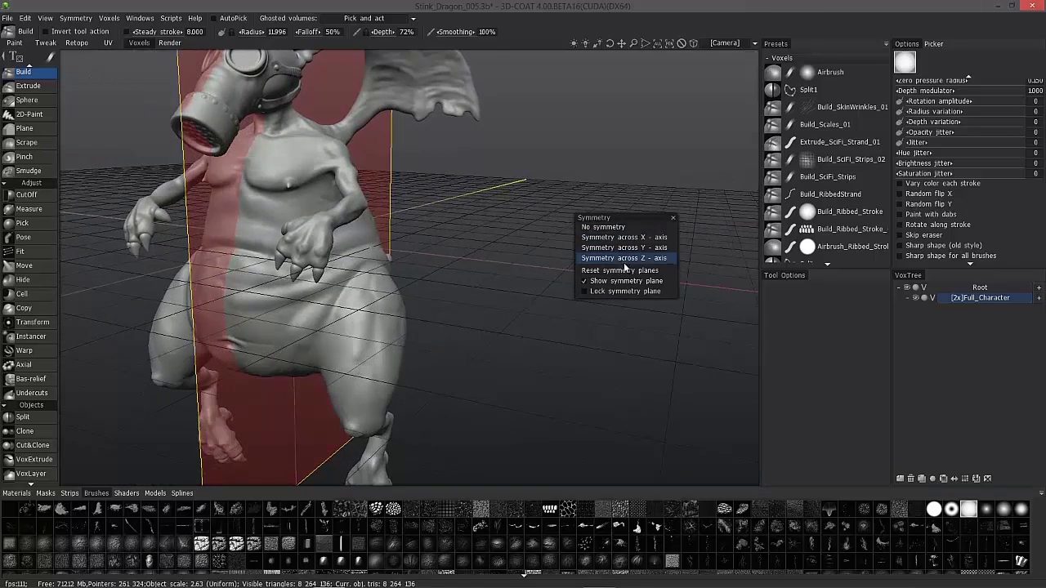
pyautogui.moveTo(425, 270); pyautogui.dragTo(253, 297)
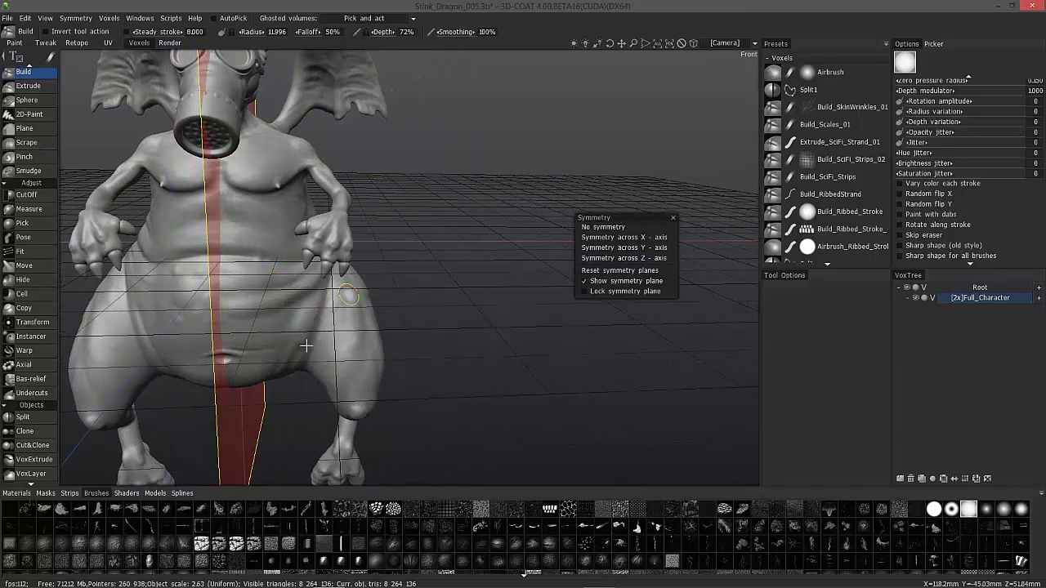
pyautogui.keyDown('alt'); pyautogui.moveTo(329, 363); pyautogui.dragTo(292, 322); pyautogui.keyUp('alt')
pyautogui.keyDown('alt'); pyautogui.moveTo(291, 322); pyautogui.dragTo(346, 338, button='middle'); pyautogui.keyUp('alt')
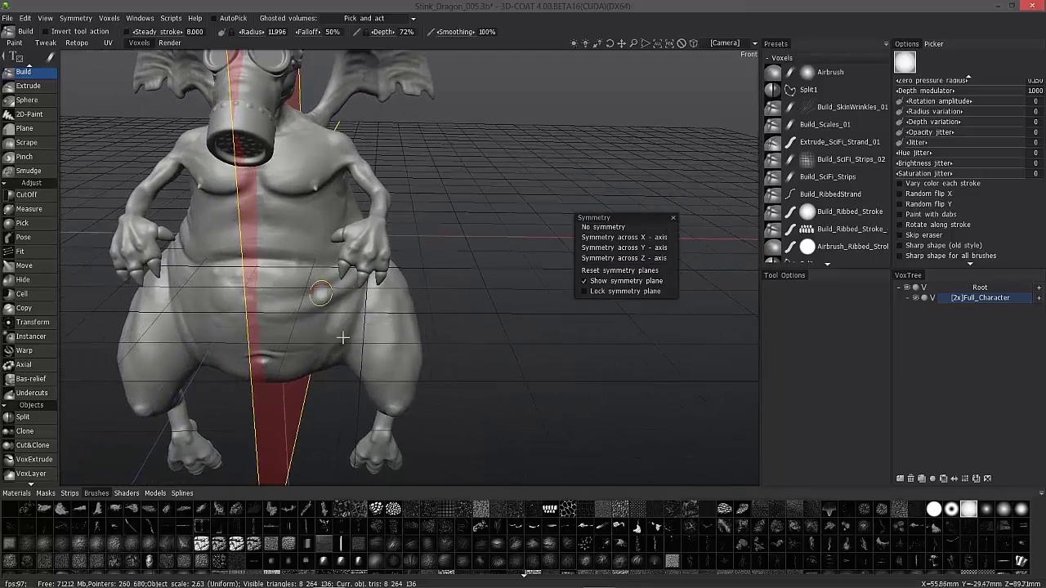
pyautogui.keyDown('alt'); pyautogui.moveTo(346, 338); pyautogui.dragTo(334, 374); pyautogui.keyUp('alt')
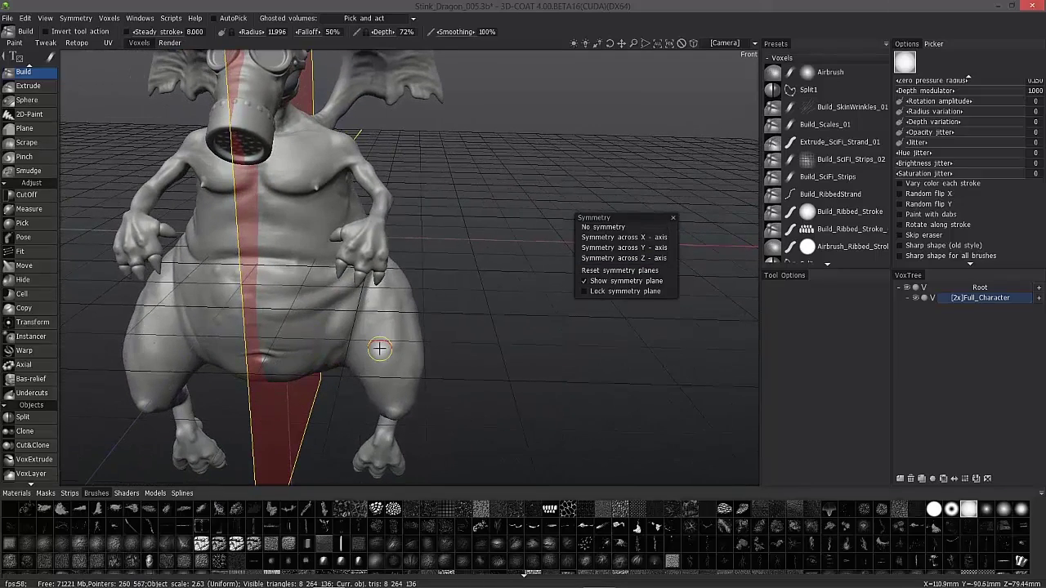
pyautogui.moveTo(505, 367); pyautogui.dragTo(295, 323, button='middle')
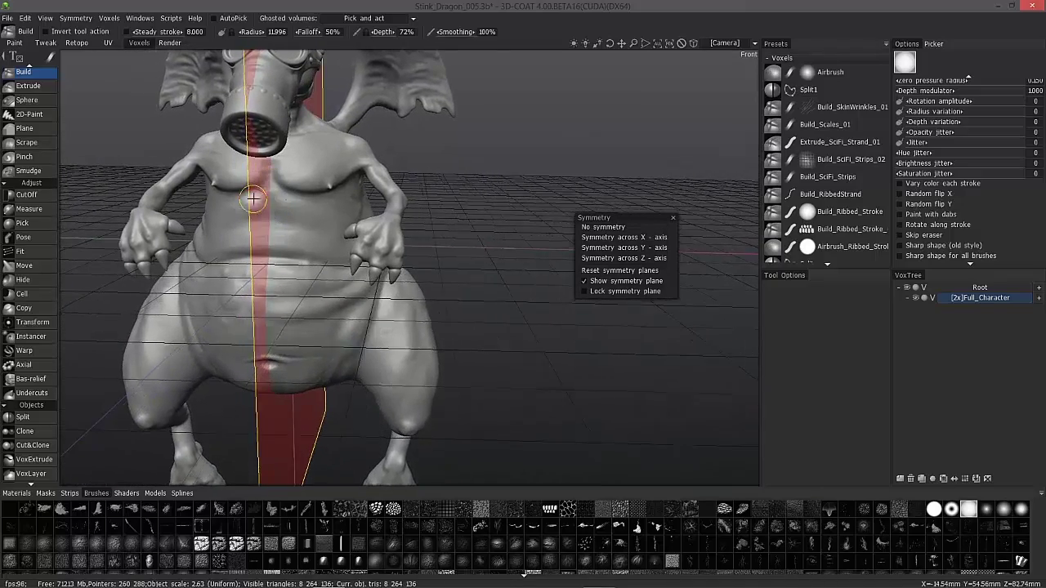
# - Sculpt mirrored skin folds on the chest and both sides of the belly with the Build tool
pyautogui.keyDown('alt'); pyautogui.moveTo(252, 199); pyautogui.dragTo(250, 242); pyautogui.keyUp('alt')
pyautogui.keyDown('alt'); pyautogui.moveTo(251, 242); pyautogui.dragTo(299, 345, button='right'); pyautogui.keyUp('alt')
pyautogui.keyDown('alt'); pyautogui.moveTo(299, 345); pyautogui.dragTo(246, 332); pyautogui.keyUp('alt')
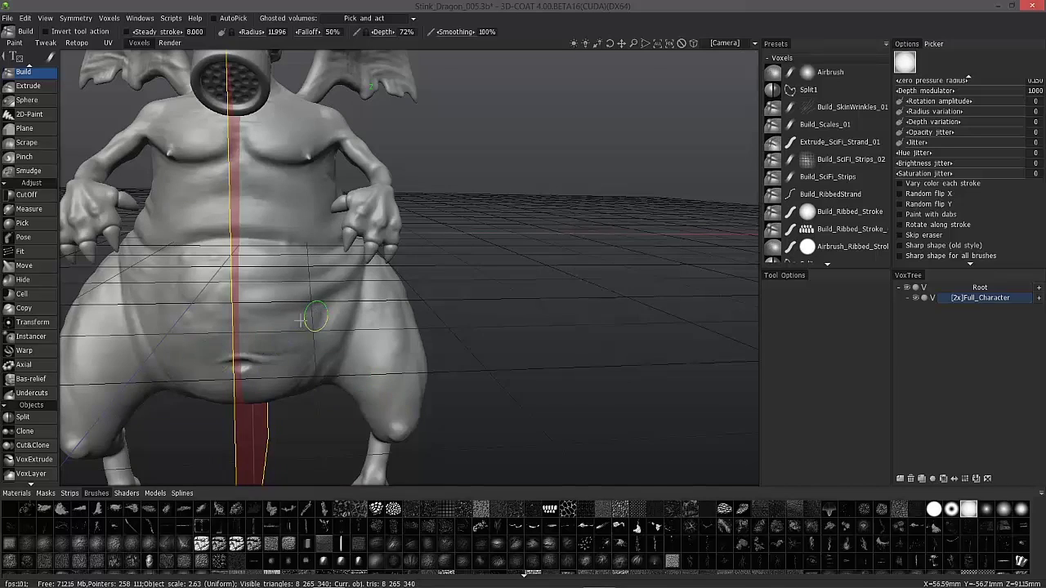
pyautogui.keyDown('alt'); pyautogui.moveTo(352, 289); pyautogui.dragTo(305, 336); pyautogui.keyUp('alt')
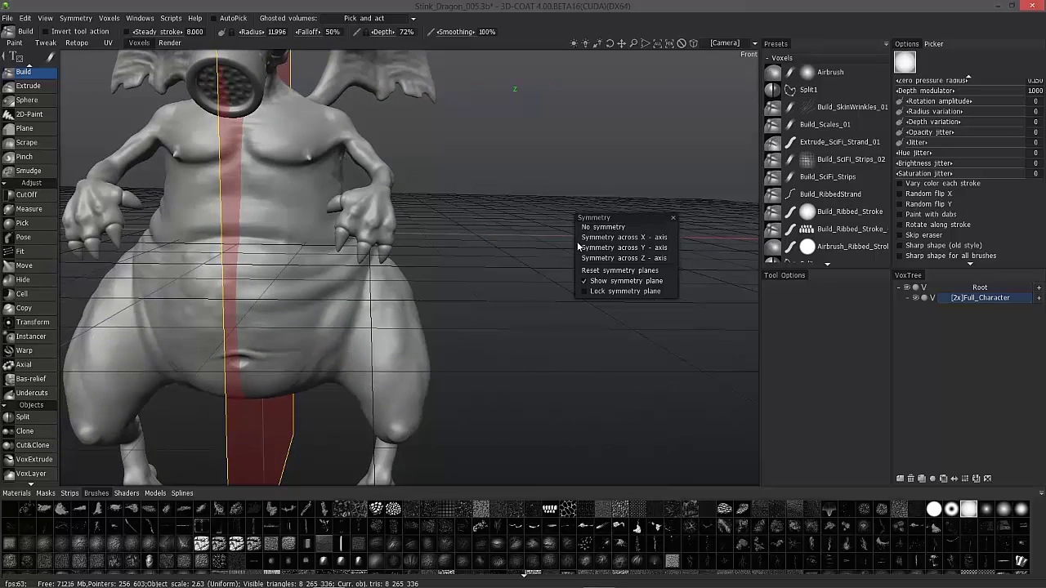
# - Turn off symmetry and sculpt skin folds on one side of the lower belly with the Build tool
pyautogui.click(614, 227)
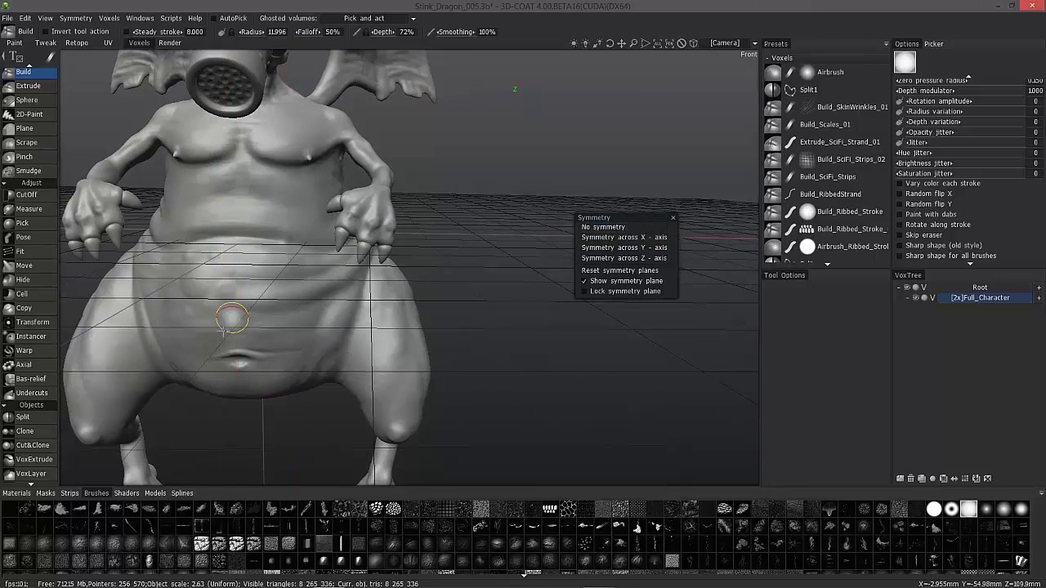
pyautogui.moveTo(237, 321); pyautogui.dragTo(301, 326, button='middle')
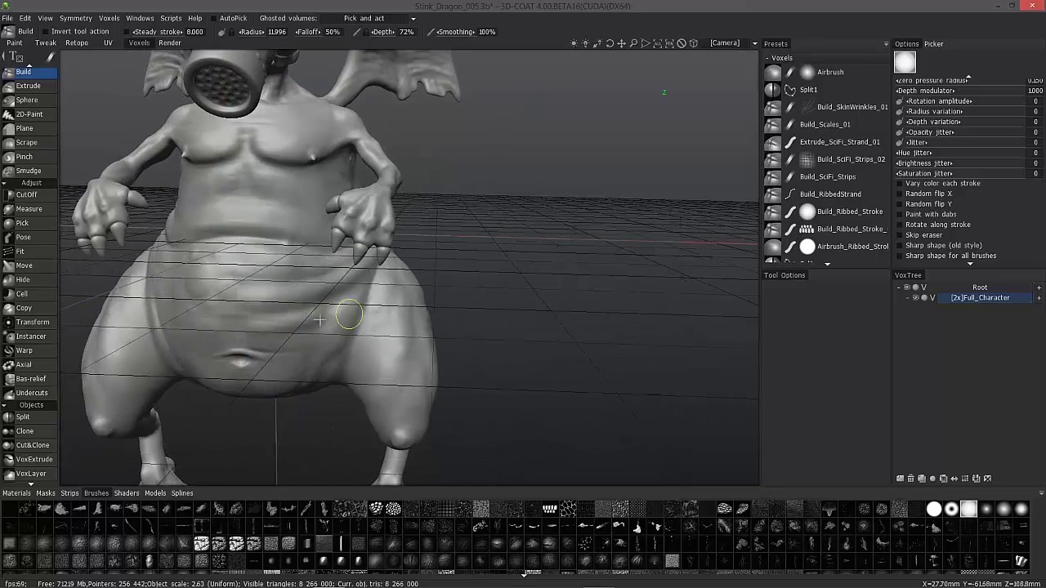
pyautogui.moveTo(319, 320)
pyautogui.mouseDown()
pyautogui.moveTo(327, 313)
pyautogui.moveTo(286, 327)
pyautogui.moveTo(339, 308)
pyautogui.moveTo(324, 326)
pyautogui.moveTo(344, 322)
pyautogui.moveTo(259, 310)
pyautogui.moveTo(310, 339)
pyautogui.mouseUp()
pyautogui.moveTo(321, 337)
pyautogui.mouseDown(button='middle')
pyautogui.moveTo(337, 334)
pyautogui.moveTo(321, 331)
pyautogui.mouseUp(button='middle')
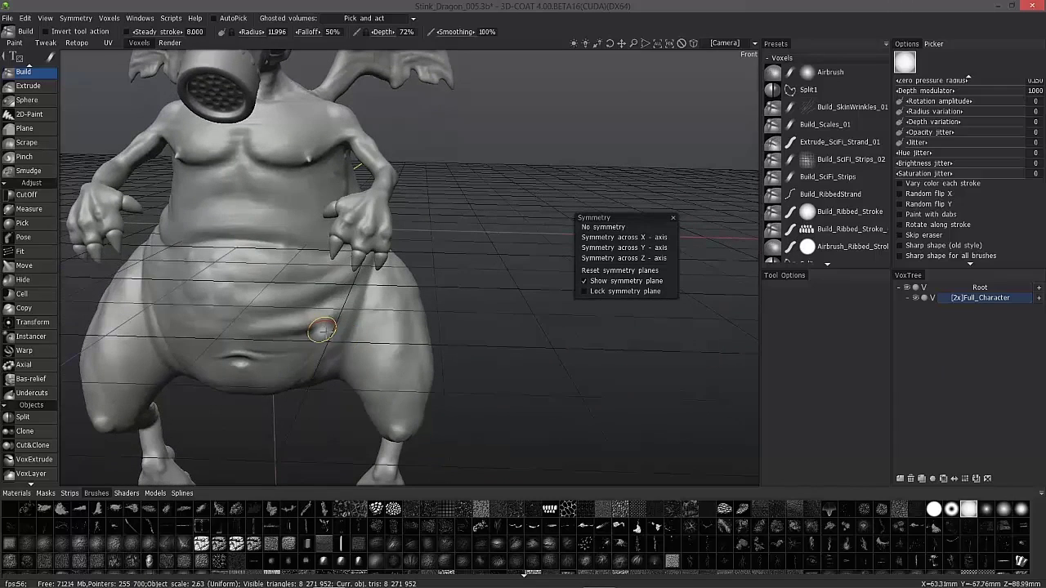
# - Turn on symmetry across the X axis and use Symmetrical copy to copy the one-sided belly folds to the other side
pyautogui.press('s')
pyautogui.click(346, 308)
pyautogui.moveTo(278, 323)
pyautogui.keyDown('alt'); pyautogui.mouseDown()
pyautogui.moveTo(270, 299)
pyautogui.moveTo(282, 314)
pyautogui.mouseUp(); pyautogui.keyUp('alt')
pyautogui.moveTo(368, 289); pyautogui.dragTo(579, 290)
pyautogui.moveTo(343, 306)
pyautogui.keyDown('alt'); pyautogui.mouseDown()
pyautogui.moveTo(340, 296)
pyautogui.moveTo(345, 327)
pyautogui.moveTo(329, 311)
pyautogui.mouseUp(); pyautogui.keyUp('alt')
pyautogui.moveTo(327, 310); pyautogui.dragTo(328, 323, button='middle')
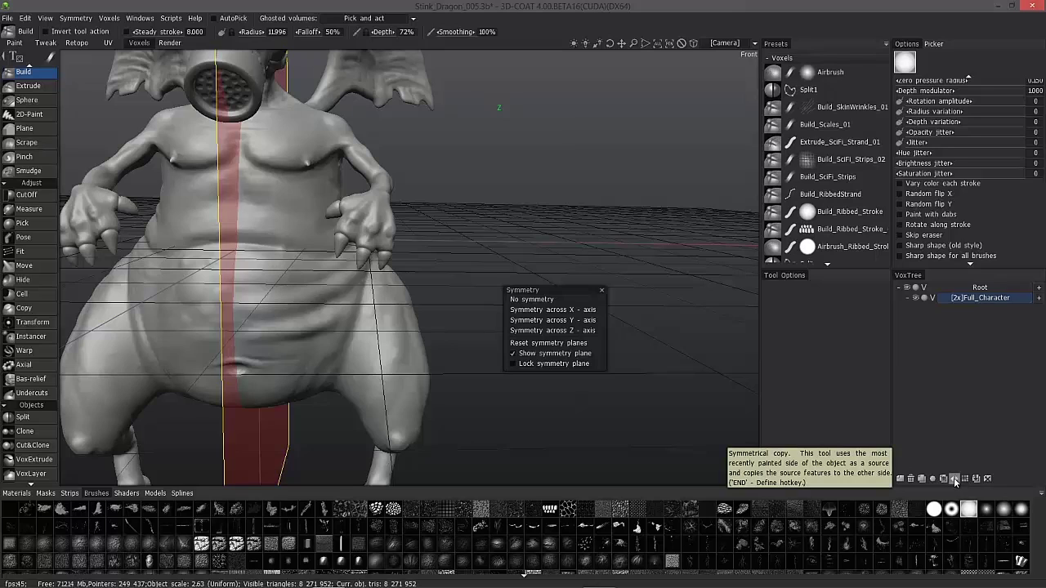
pyautogui.click(602, 290)
pyautogui.click(109, 18)
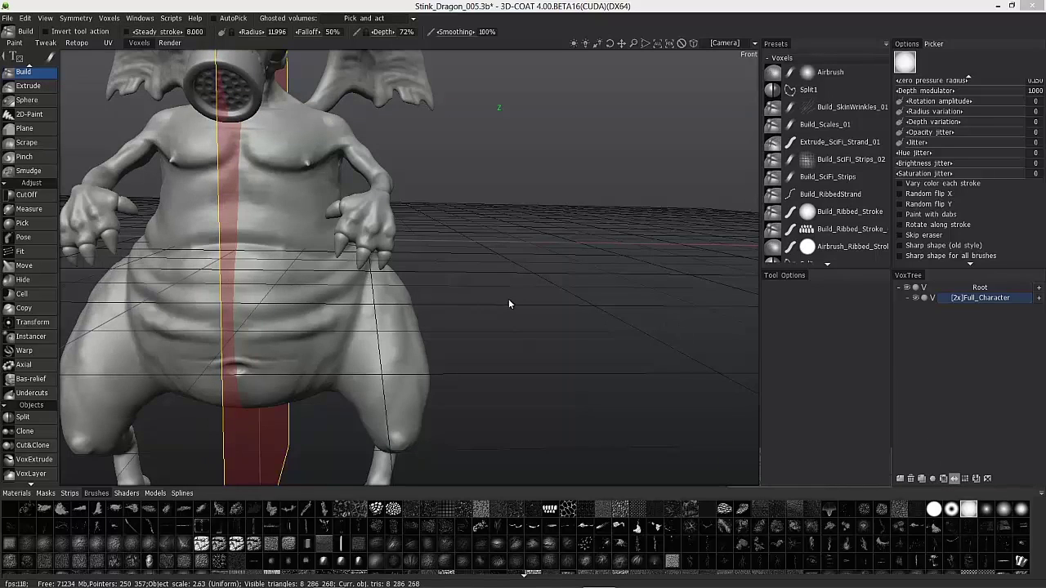
# - Examine the mirrored belly folds with symmetry off and with X-axis symmetry on
pyautogui.keyDown('alt'); pyautogui.moveTo(238, 312); pyautogui.dragTo(237, 348); pyautogui.keyUp('alt')
pyautogui.press('s')
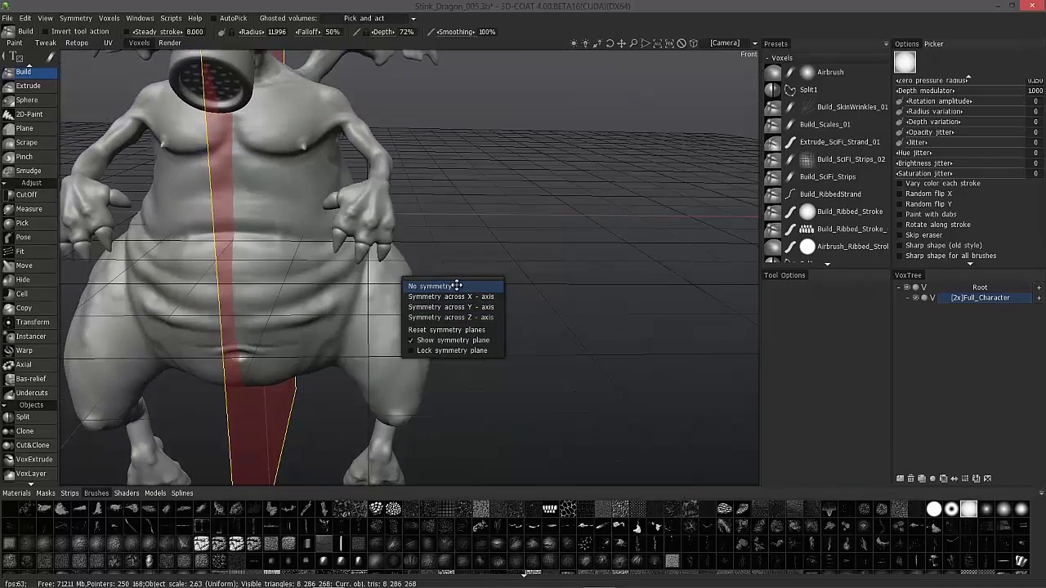
pyautogui.click(457, 285)
pyautogui.keyDown('alt'); pyautogui.moveTo(520, 306); pyautogui.dragTo(488, 283); pyautogui.keyUp('alt')
pyautogui.moveTo(219, 214)
pyautogui.keyDown('alt'); pyautogui.mouseDown()
pyautogui.moveTo(217, 244)
pyautogui.moveTo(236, 233)
pyautogui.moveTo(240, 296)
pyautogui.moveTo(255, 306)
pyautogui.moveTo(374, 273)
pyautogui.mouseUp(); pyautogui.keyUp('alt')
pyautogui.press('s')
pyautogui.click(375, 254)
pyautogui.moveTo(292, 306)
pyautogui.keyDown('alt'); pyautogui.mouseDown()
pyautogui.moveTo(331, 330)
pyautogui.moveTo(360, 304)
pyautogui.moveTo(387, 355)
pyautogui.moveTo(372, 347)
pyautogui.moveTo(400, 351)
pyautogui.mouseUp(); pyautogui.keyUp('alt')
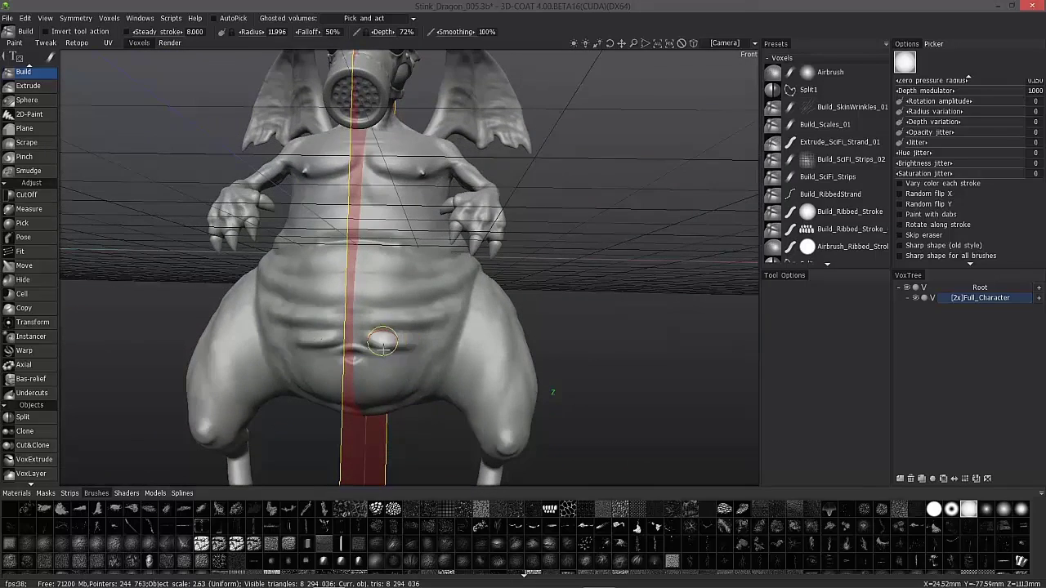
# - Turn off symmetry and bring the whole dragon character into view from the front
pyautogui.rightClick(424, 324)
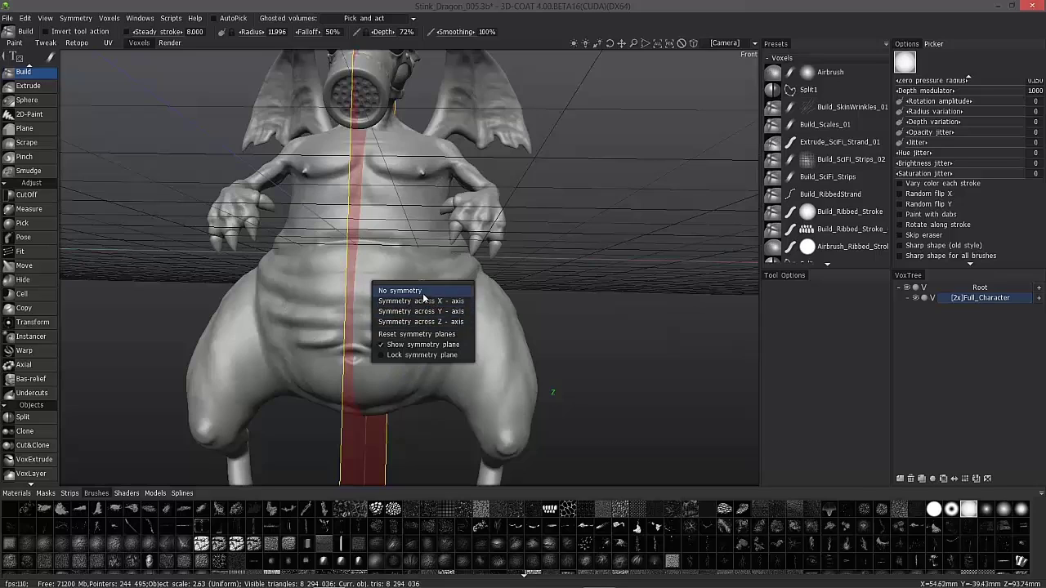
pyautogui.click(425, 291)
pyautogui.moveTo(635, 285)
pyautogui.keyDown('alt'); pyautogui.mouseDown()
pyautogui.moveTo(304, 360)
pyautogui.moveTo(479, 385)
pyautogui.moveTo(476, 361)
pyautogui.moveTo(397, 425)
pyautogui.moveTo(420, 346)
pyautogui.moveTo(401, 311)
pyautogui.moveTo(507, 349)
pyautogui.moveTo(706, 240)
pyautogui.moveTo(816, 358)
pyautogui.moveTo(716, 345)
pyautogui.mouseUp(); pyautogui.keyUp('alt')
pyautogui.keyDown('alt'); pyautogui.moveTo(362, 264); pyautogui.dragTo(377, 304, button='middle'); pyautogui.keyUp('alt')
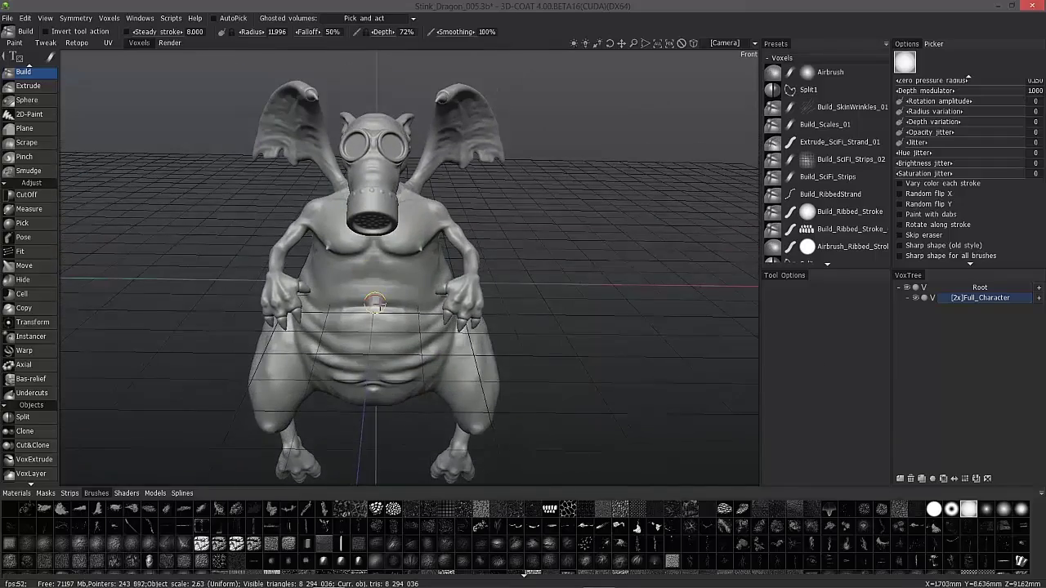
# - Delete the Full_Character volume and set up a FreeCube primitive with the Cube4x4 lattice
pyautogui.click(910, 480)
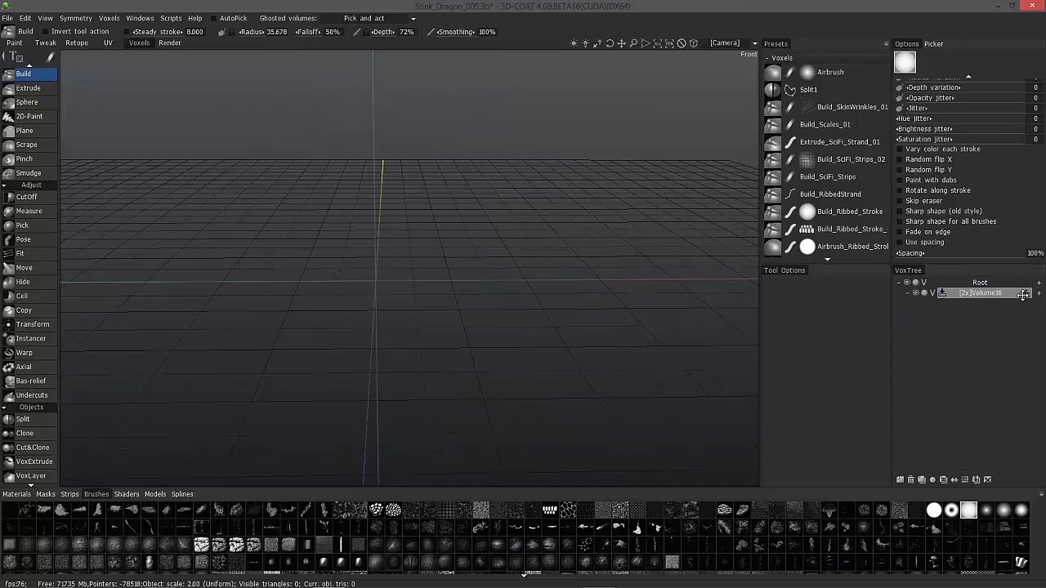
pyautogui.scroll(-5, 37, 409)
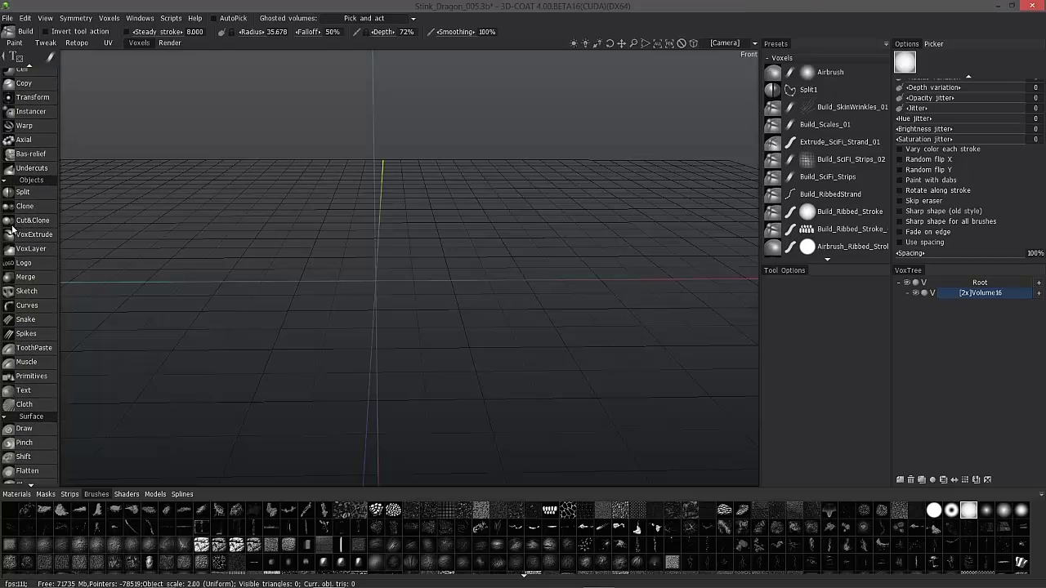
pyautogui.click(35, 377)
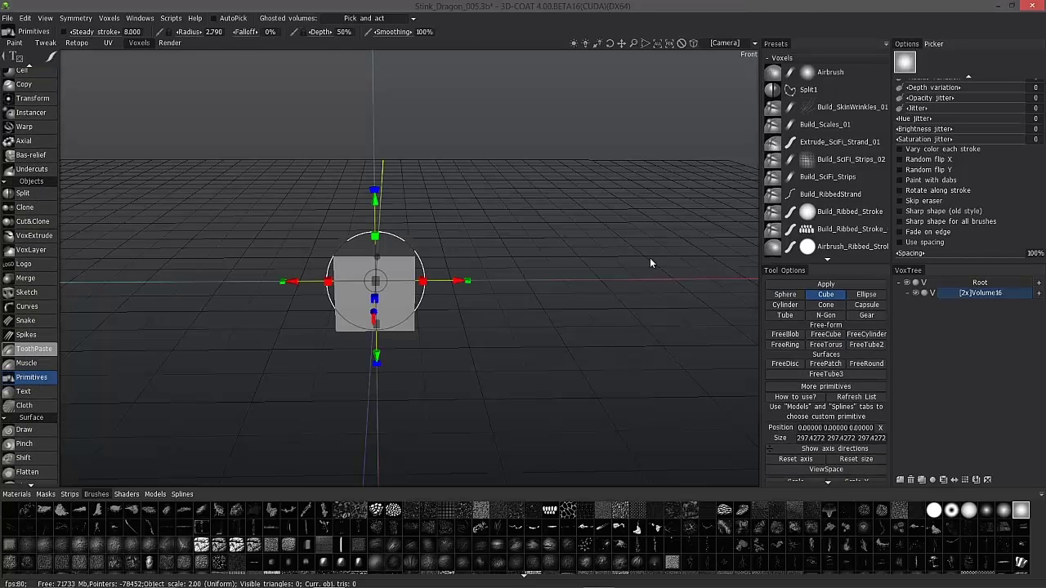
pyautogui.click(825, 335)
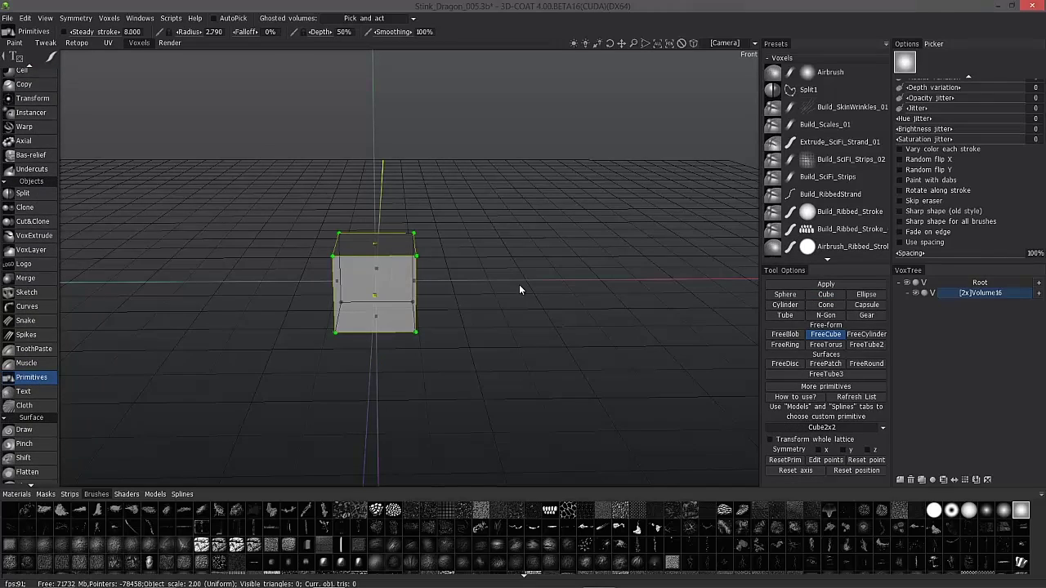
pyautogui.click(820, 427)
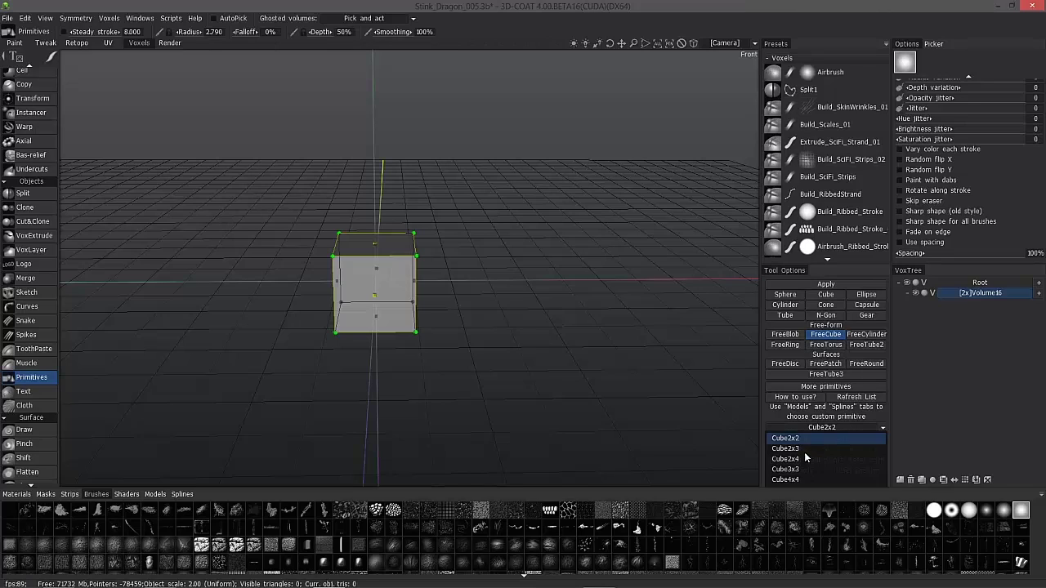
pyautogui.click(795, 478)
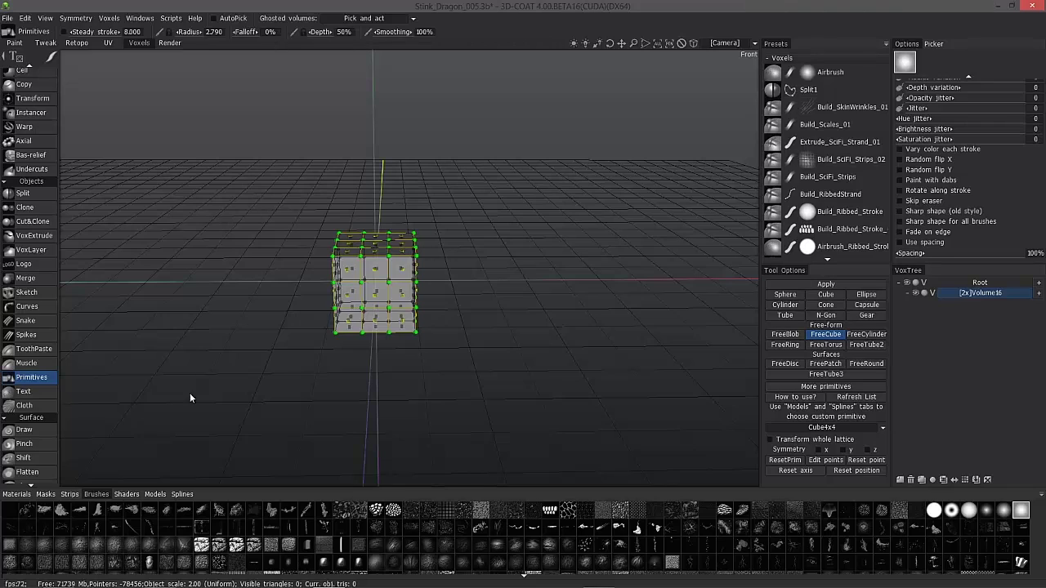
# - Load the _TinkerObjects model folder and choose its stepped, hollow block as the custom primitive
pyautogui.click(155, 493)
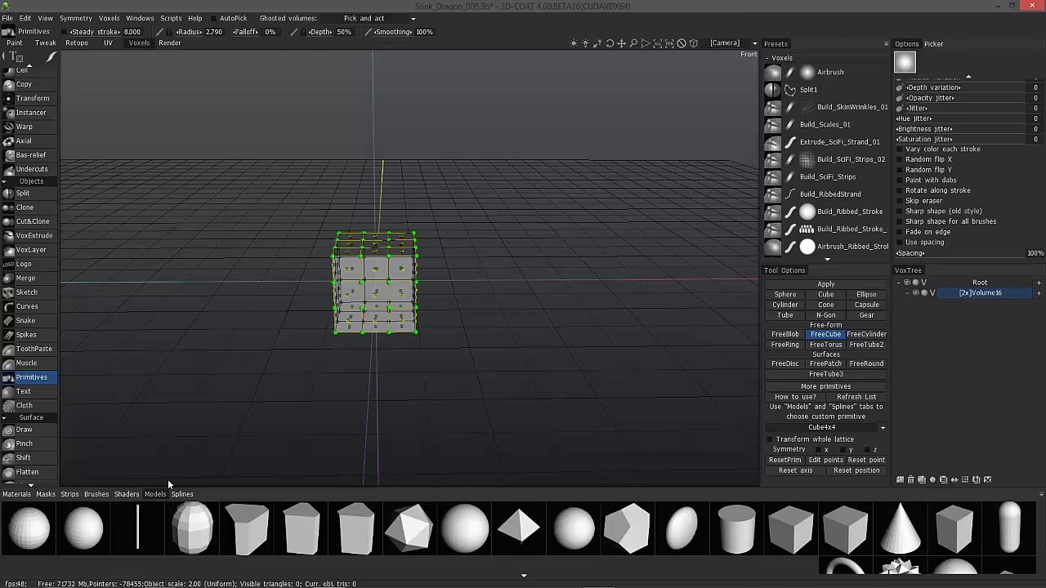
pyautogui.click(1040, 495)
pyautogui.click(997, 359)
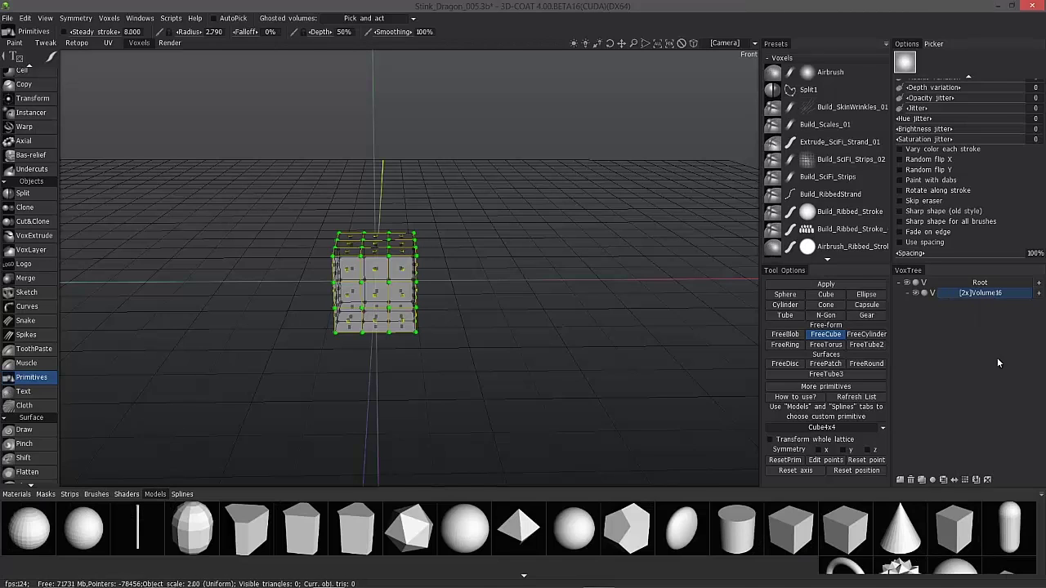
pyautogui.click(1040, 494)
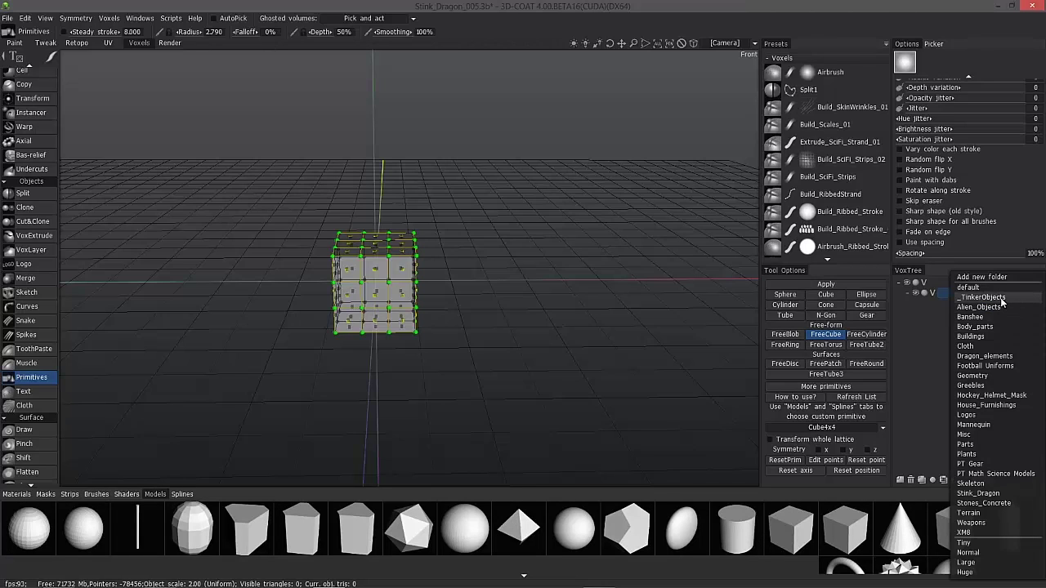
pyautogui.click(983, 298)
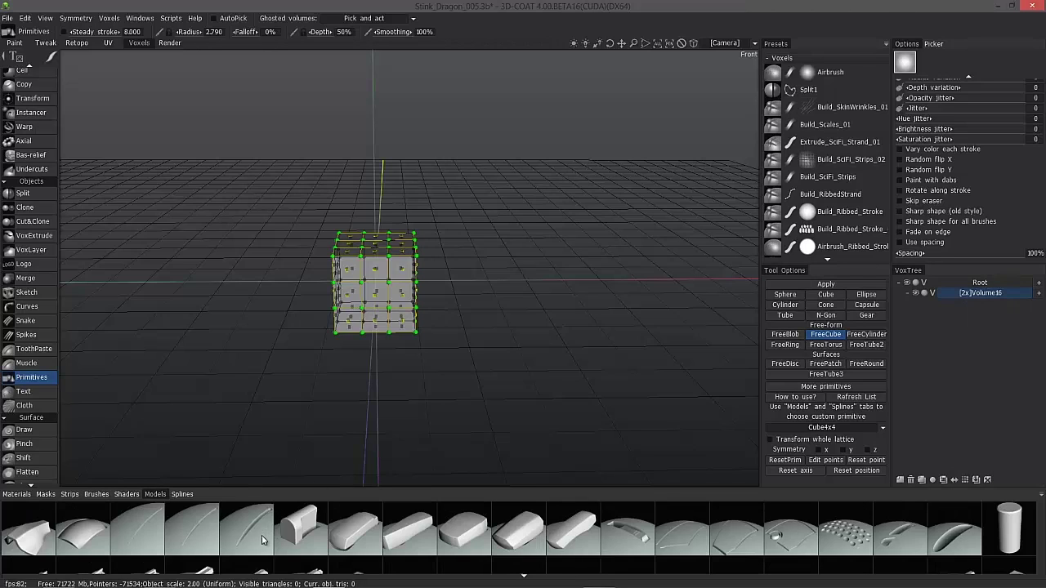
pyautogui.scroll(-2, 262, 535)
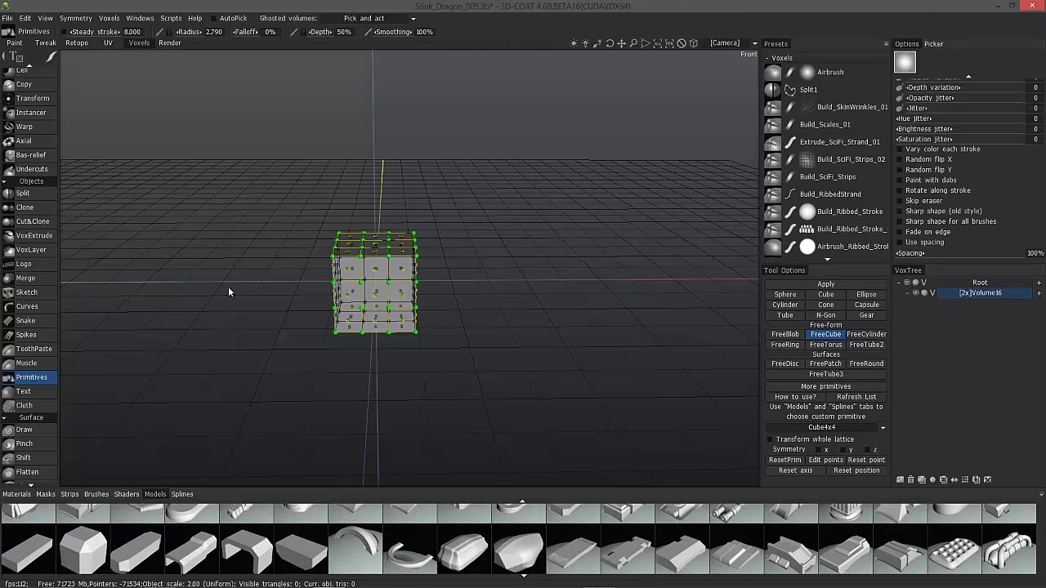
pyautogui.click(193, 553)
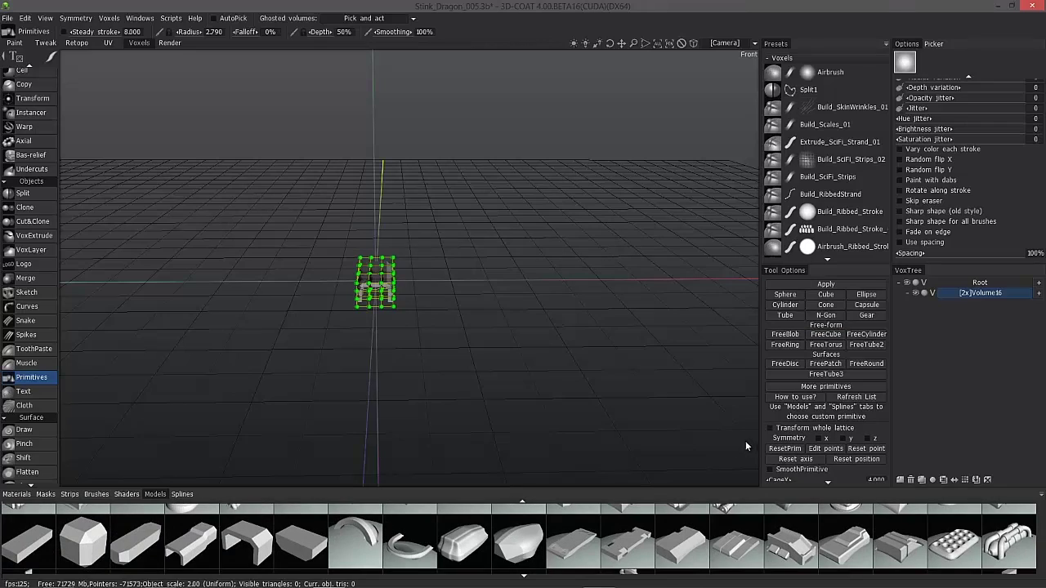
# - Enable Transform whole lattice for the custom primitive and examine its transform gizmo up close from an angle
pyautogui.click(769, 429)
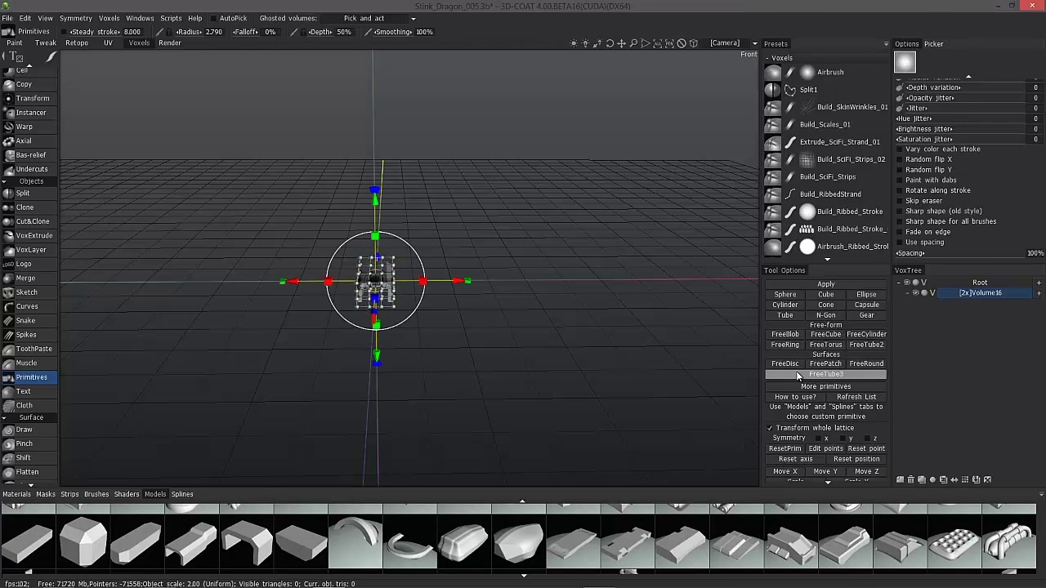
pyautogui.moveTo(315, 308); pyautogui.dragTo(264, 317)
pyautogui.moveTo(264, 317); pyautogui.dragTo(320, 314, button='middle')
pyautogui.moveTo(320, 308)
pyautogui.mouseDown()
pyautogui.moveTo(325, 320)
pyautogui.moveTo(309, 324)
pyautogui.mouseUp()
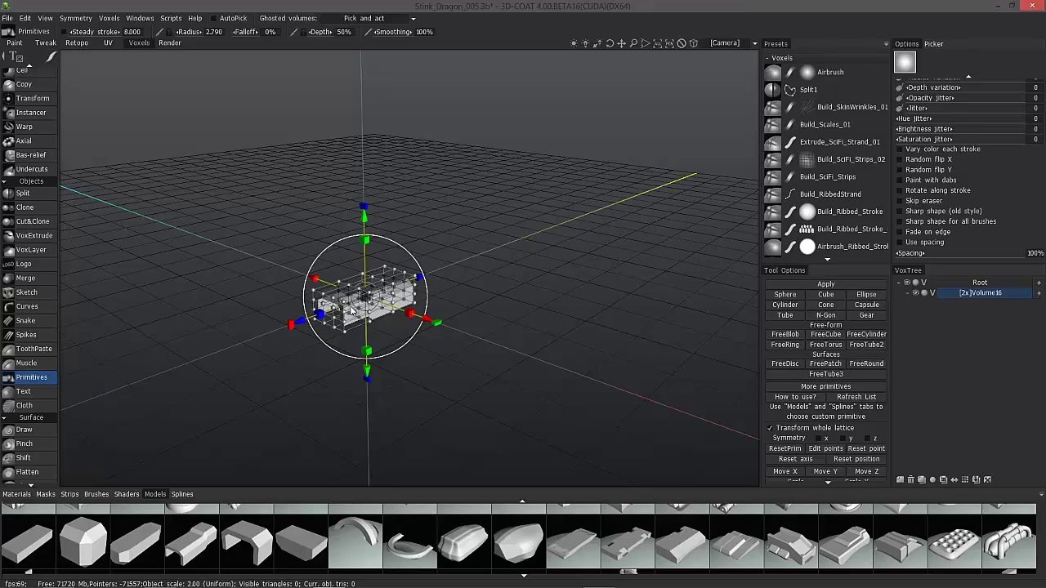
pyautogui.moveTo(346, 291); pyautogui.dragTo(297, 294)
pyautogui.moveTo(297, 294); pyautogui.dragTo(310, 287, button='right')
pyautogui.moveTo(310, 288); pyautogui.dragTo(309, 295)
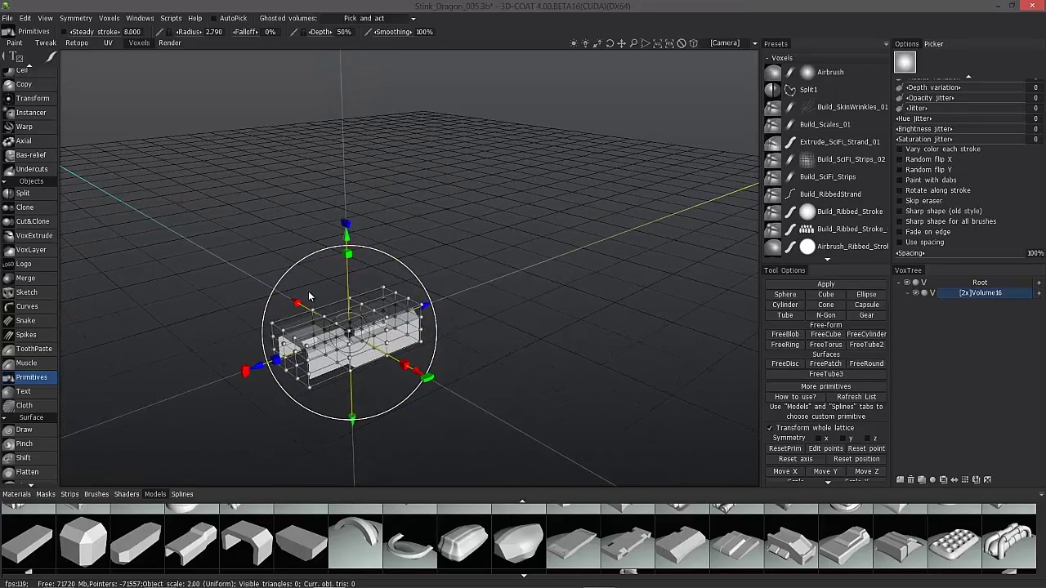
pyautogui.moveTo(229, 353); pyautogui.dragTo(215, 332)
pyautogui.moveTo(215, 333); pyautogui.dragTo(278, 303, button='middle')
pyautogui.moveTo(278, 302); pyautogui.dragTo(357, 224, button='right')
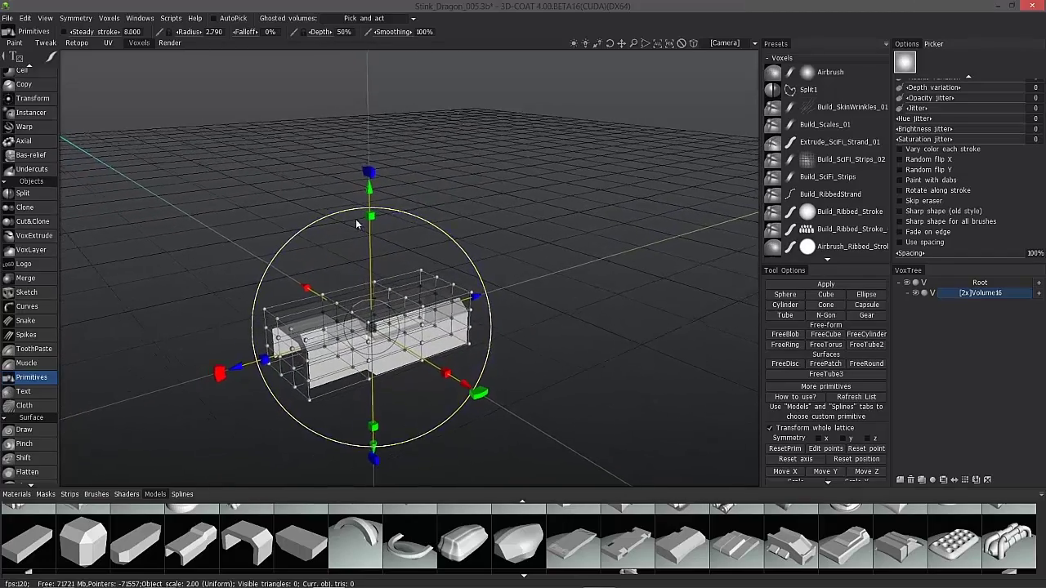
pyautogui.moveTo(356, 224); pyautogui.dragTo(253, 324)
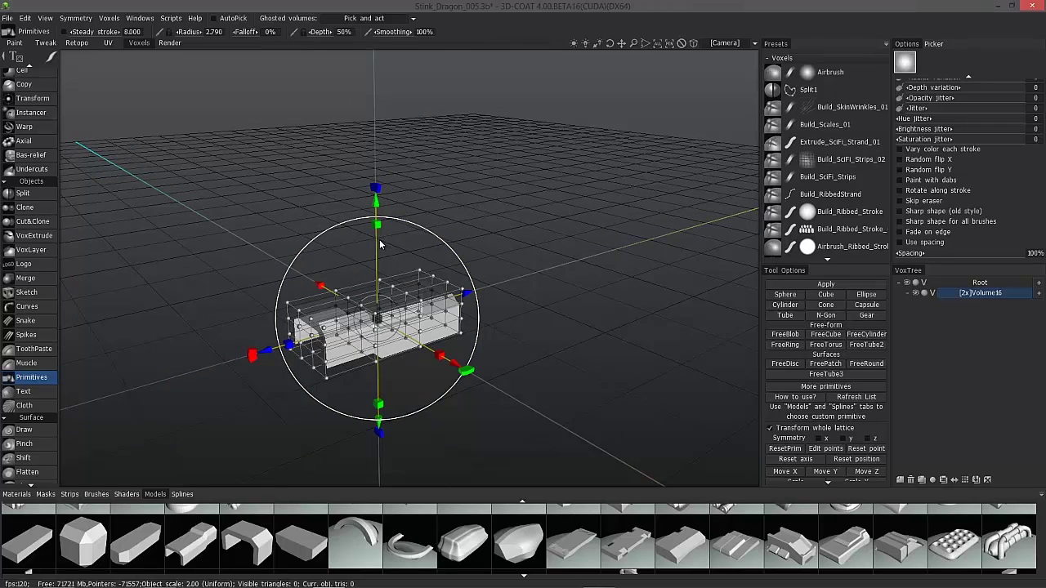
# - Rotate the whole primitive by 90 degrees to stand it upright
pyautogui.moveTo(253, 357); pyautogui.dragTo(252, 357)
pyautogui.rightClick(252, 357)
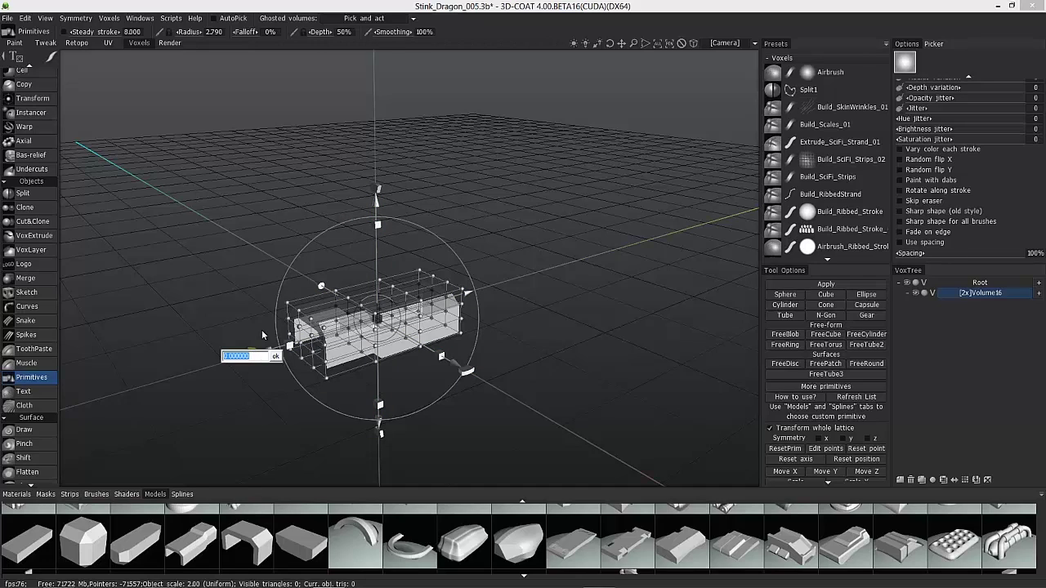
pyautogui.write('90')
pyautogui.press('Return')
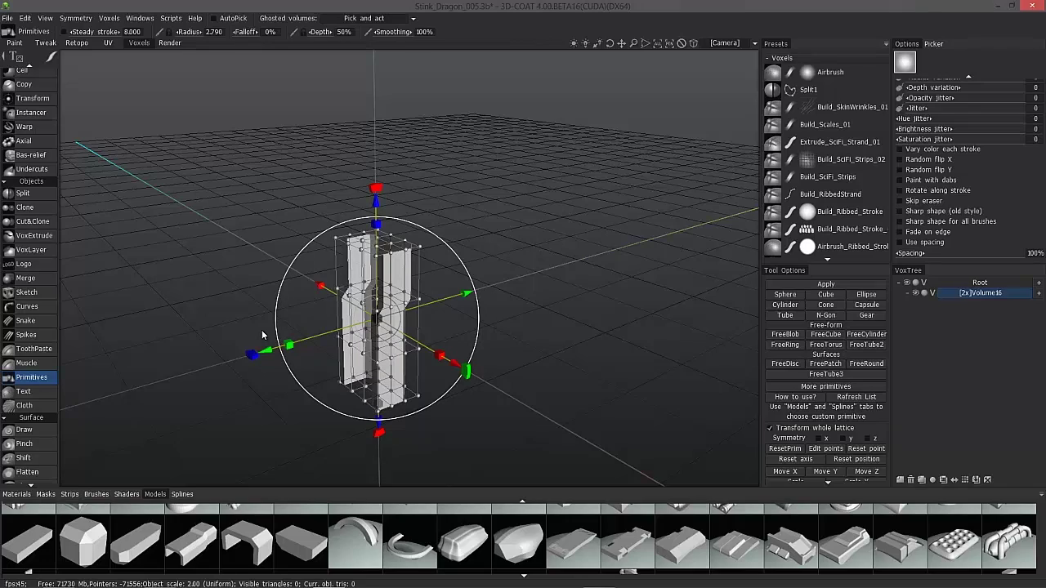
# - Disable Transform whole lattice and examine the upright primitive's individual lattice points from several angles
pyautogui.moveTo(310, 145); pyautogui.dragTo(505, 156)
pyautogui.moveTo(633, 155); pyautogui.dragTo(450, 149, button='middle')
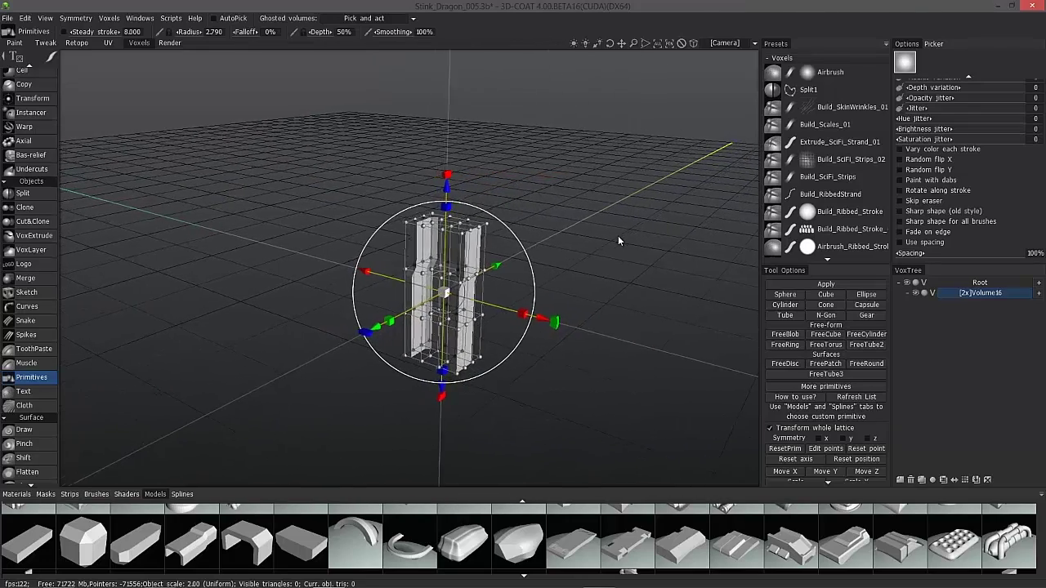
pyautogui.moveTo(618, 240); pyautogui.dragTo(624, 343)
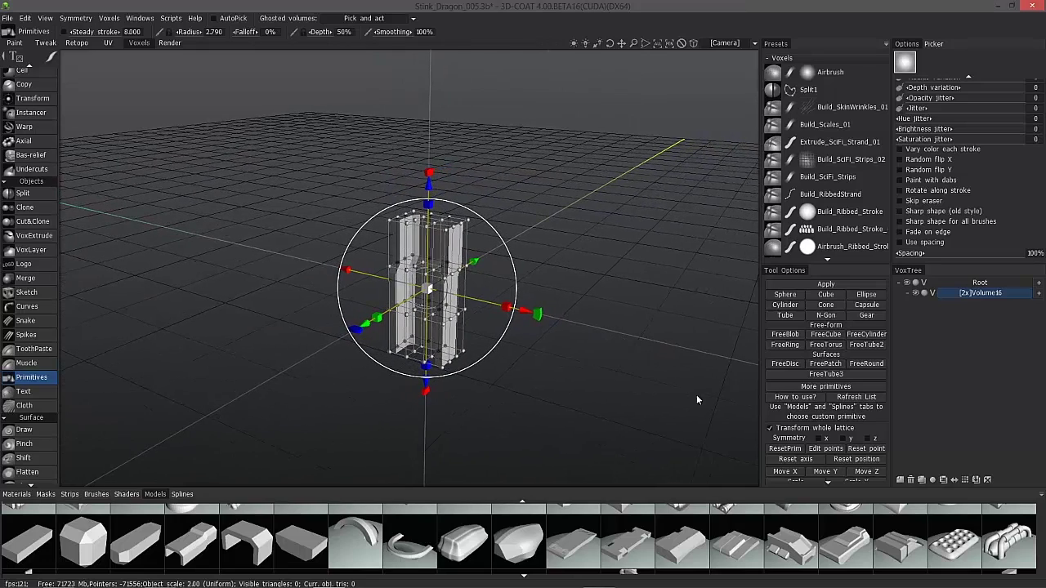
pyautogui.click(770, 428)
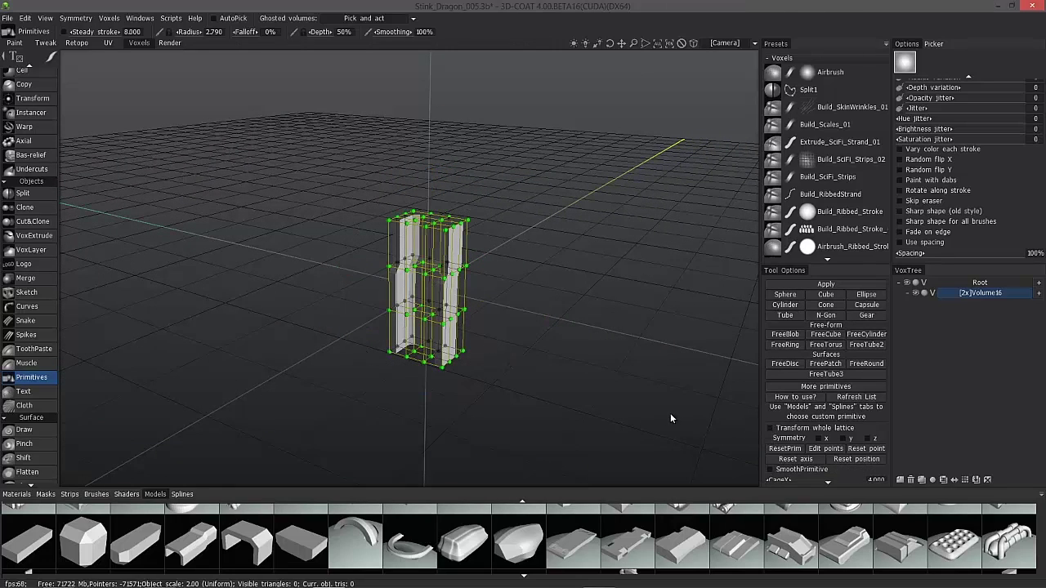
pyautogui.moveTo(530, 191); pyautogui.dragTo(540, 254)
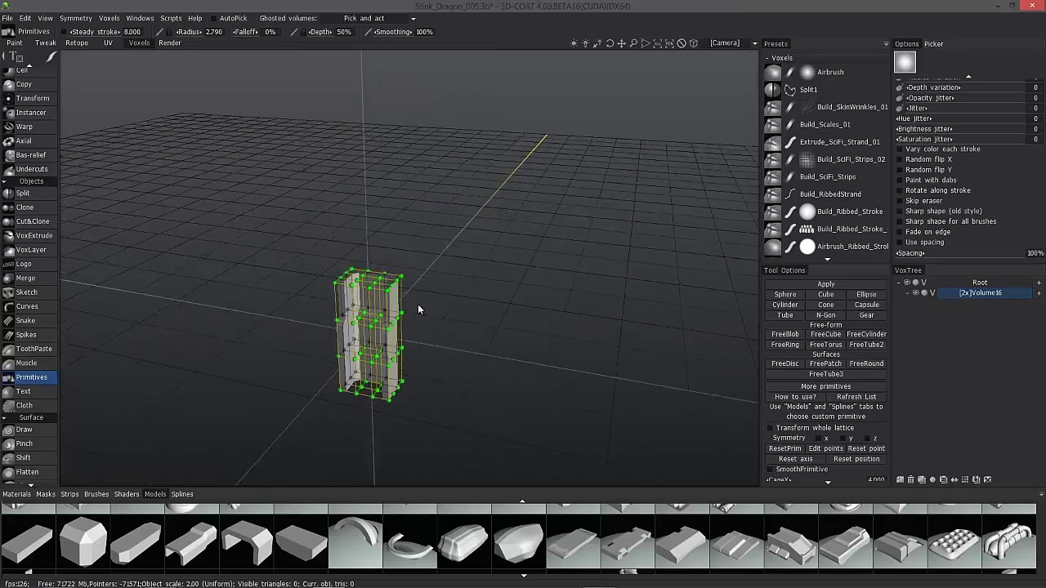
pyautogui.moveTo(417, 309); pyautogui.dragTo(478, 338)
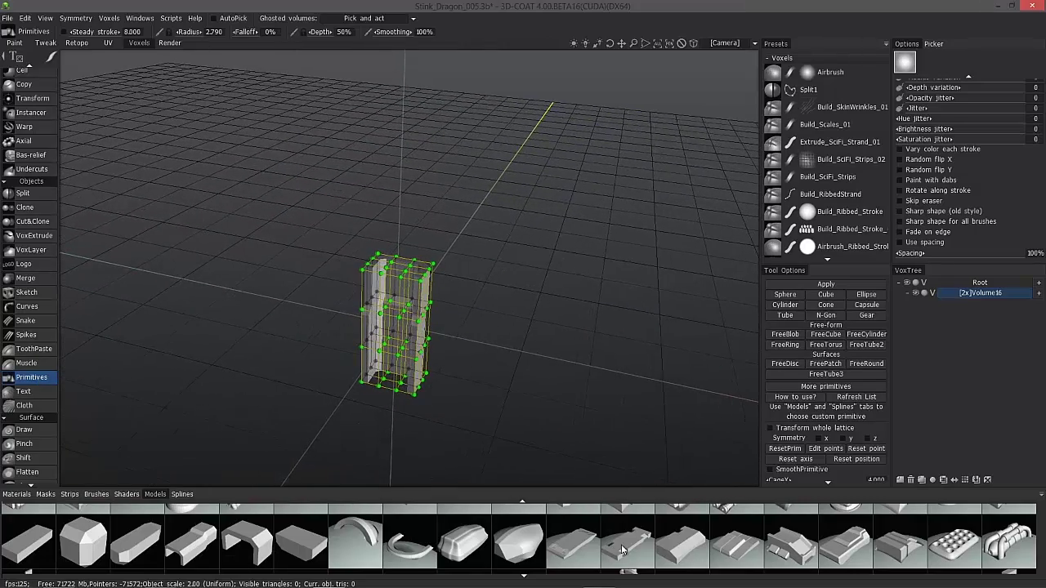
pyautogui.moveTo(471, 303); pyautogui.dragTo(410, 299)
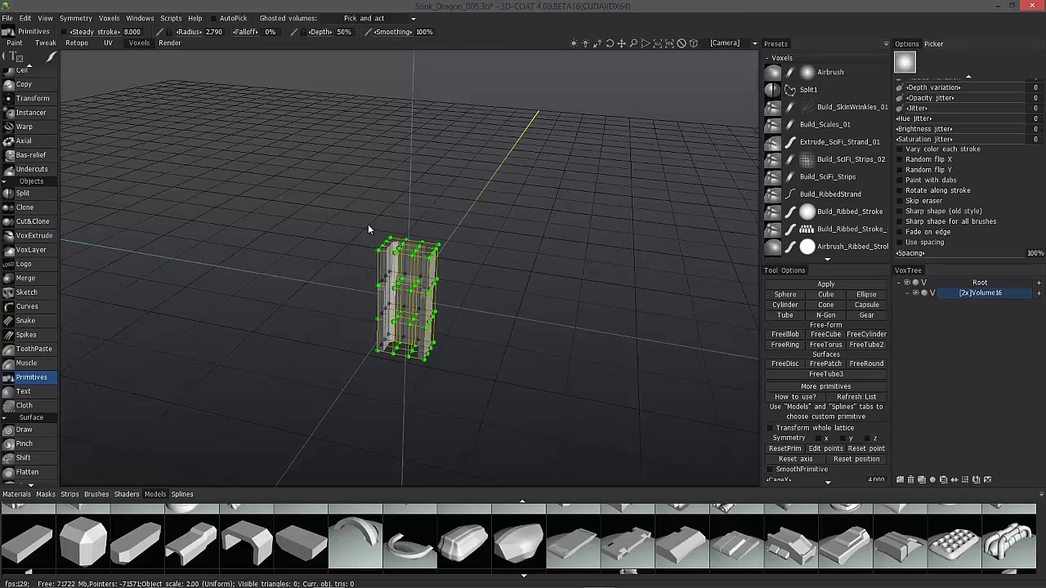
pyautogui.moveTo(616, 274); pyautogui.dragTo(303, 252)
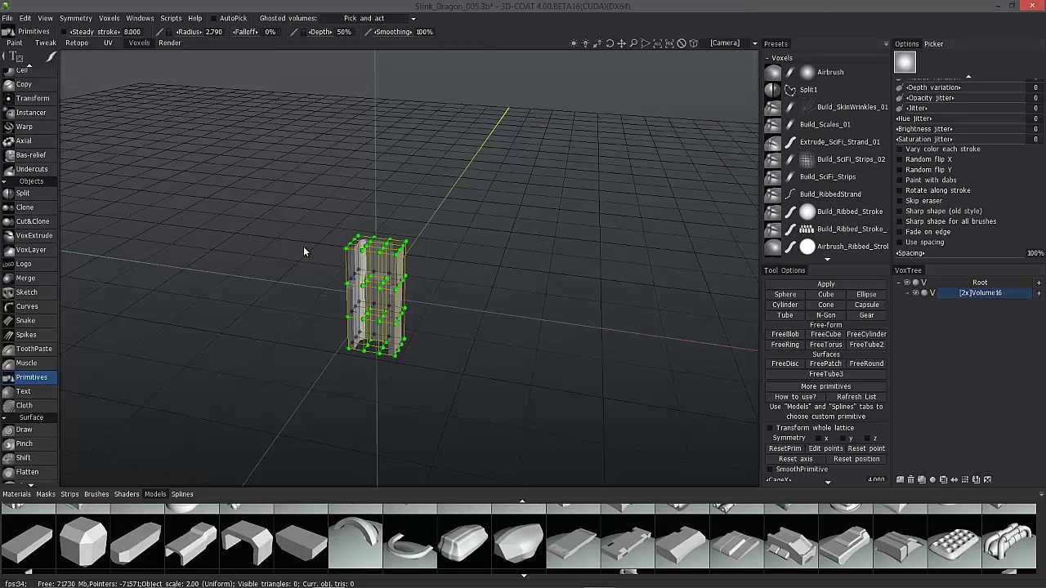
# - Enable Transform whole lattice, move the upright primitive away from the centre along the X axis and tilt it
pyautogui.click(770, 428)
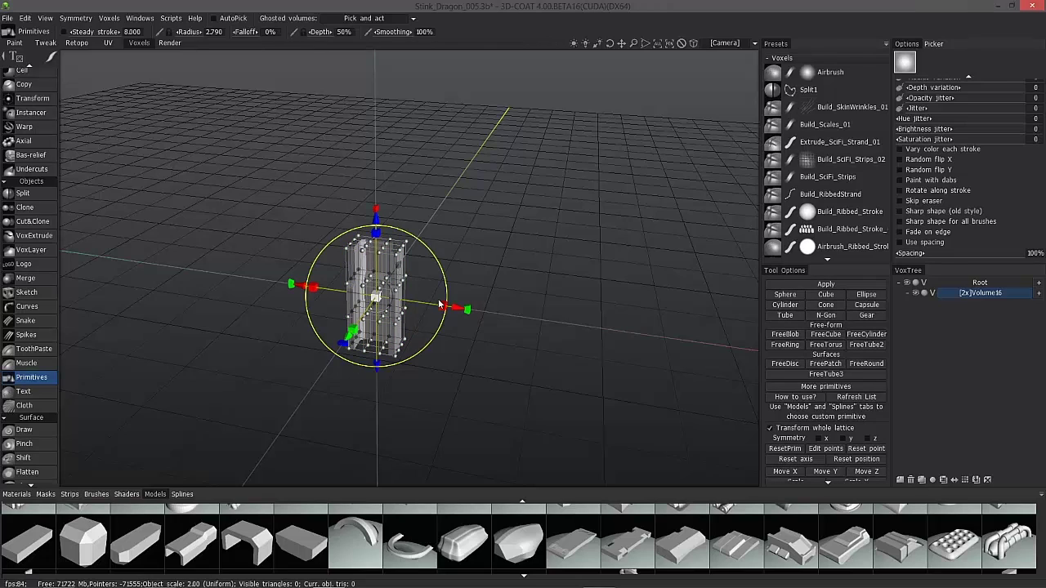
pyautogui.moveTo(456, 311); pyautogui.dragTo(715, 197)
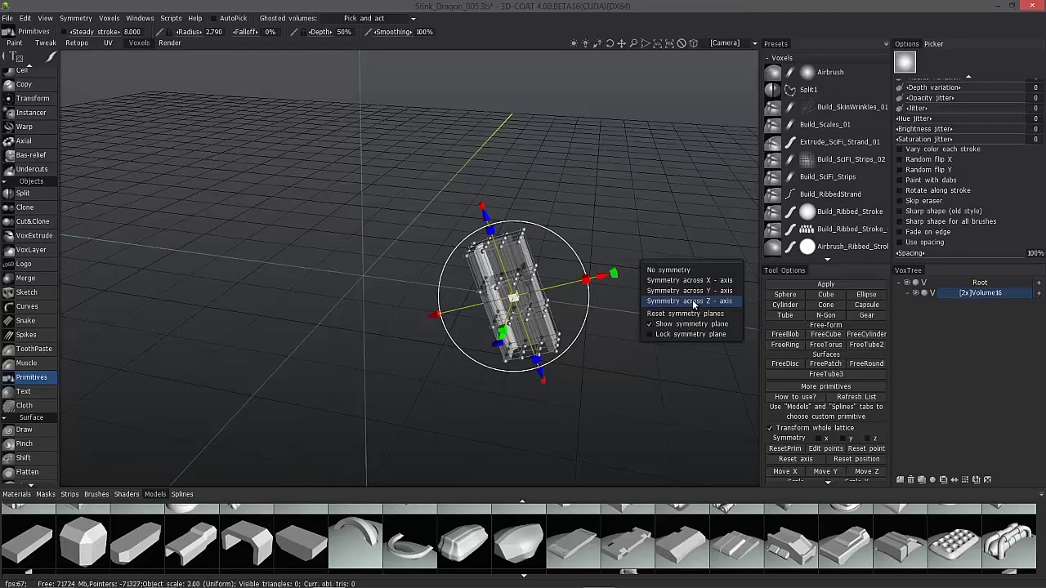
# - Turn on symmetry across the X-axis and apply the tilted primitive to the volume
pyautogui.rightClick(686, 287)
pyautogui.click(689, 280)
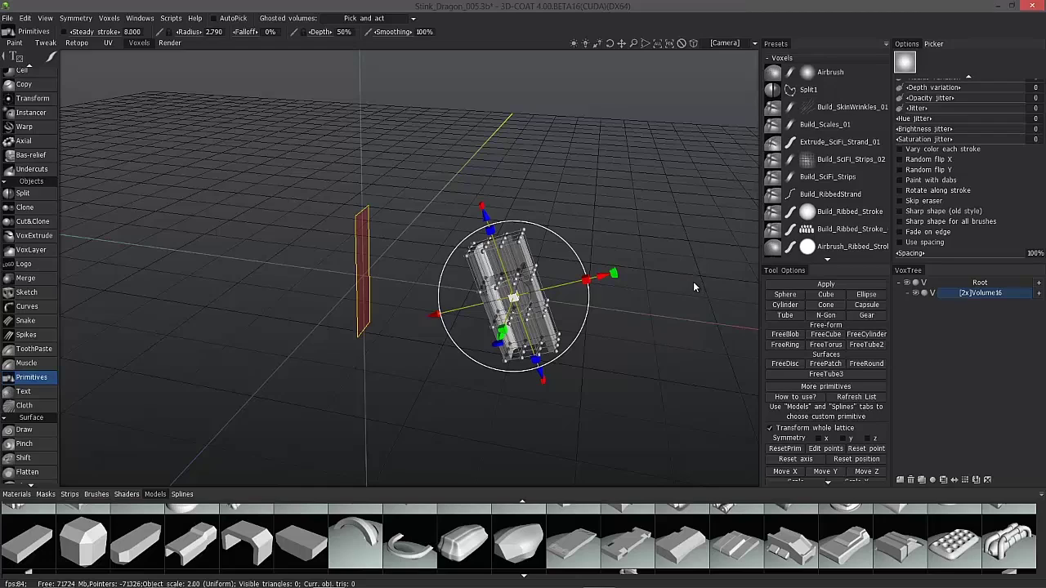
pyautogui.click(827, 285)
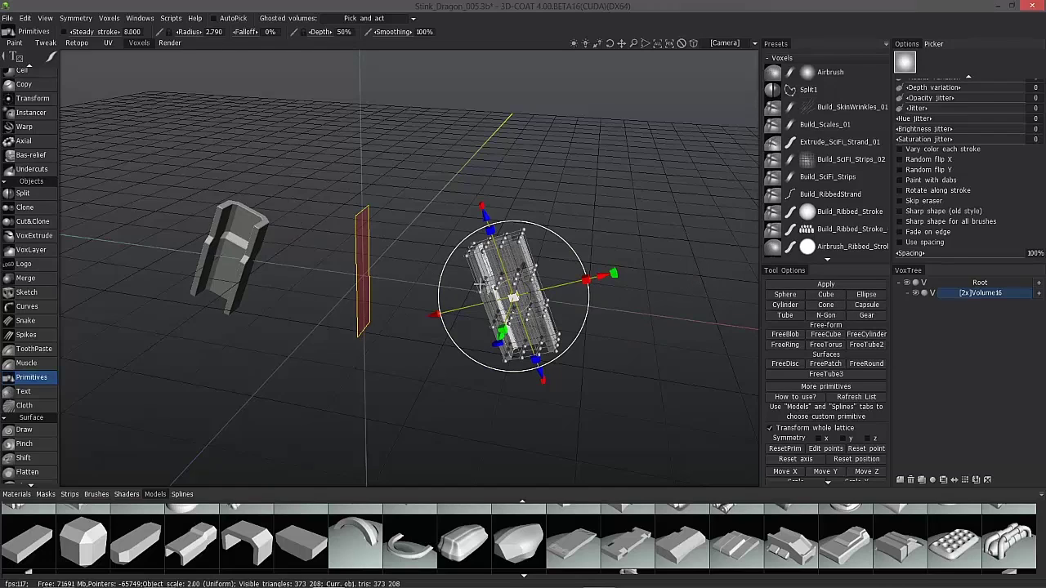
pyautogui.moveTo(575, 305); pyautogui.dragTo(597, 300)
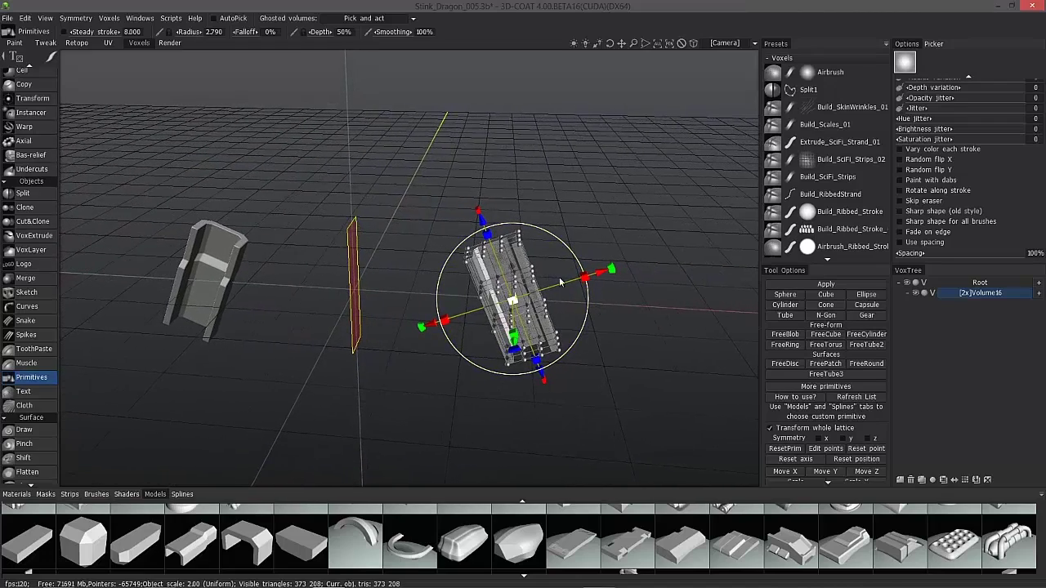
# - Undo the symmetrical primitive application and set the symmetry to No symmetry
pyautogui.hotkey('ctrl', 'z')
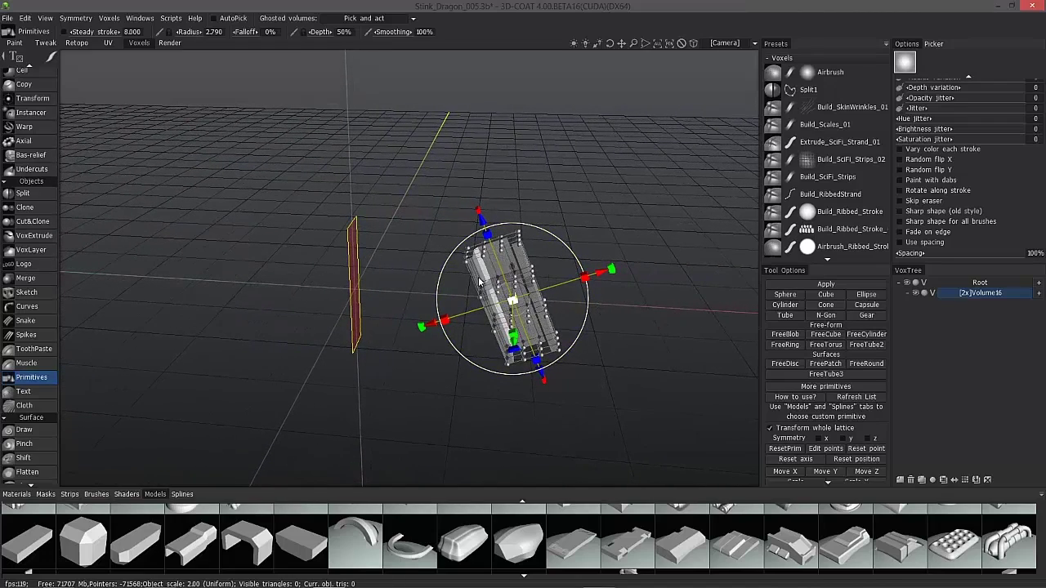
pyautogui.rightClick(639, 313)
pyautogui.click(635, 273)
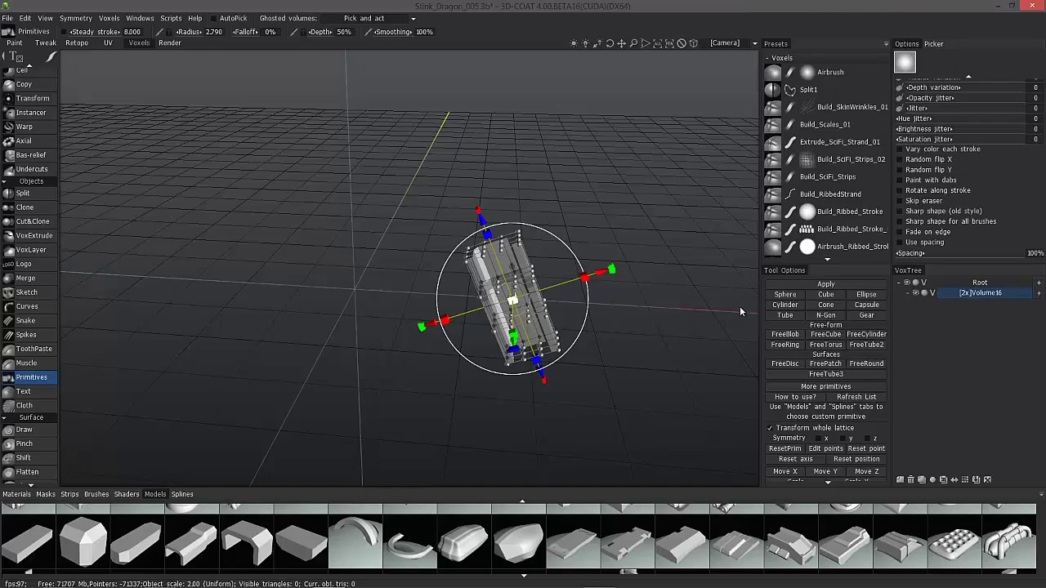
pyautogui.moveTo(639, 270); pyautogui.dragTo(463, 236)
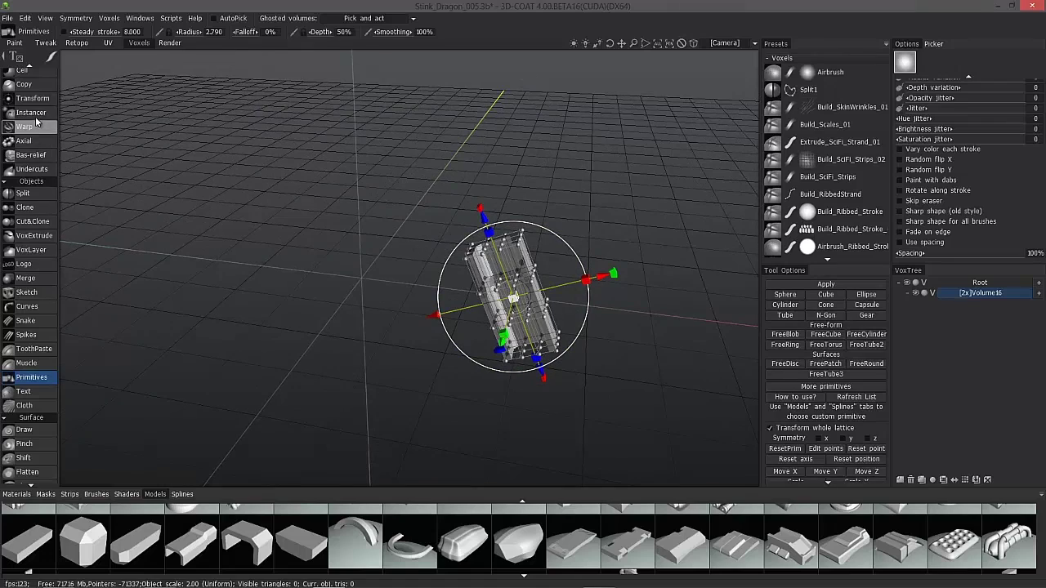
# - Apply the primitive without symmetry and create an X-mirrored instance of the resulting object with the Instancer
pyautogui.click(826, 284)
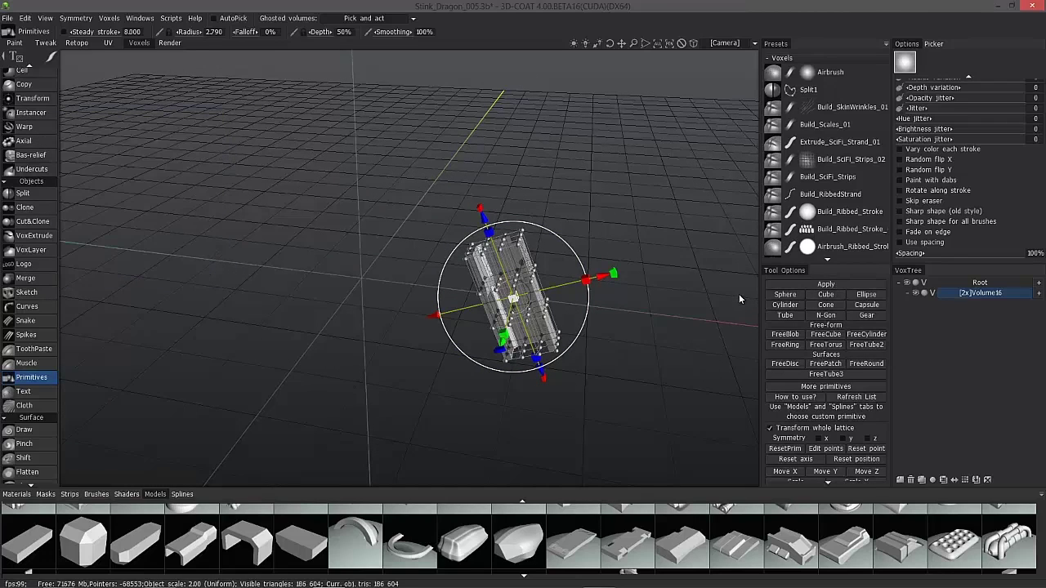
pyautogui.click(42, 113)
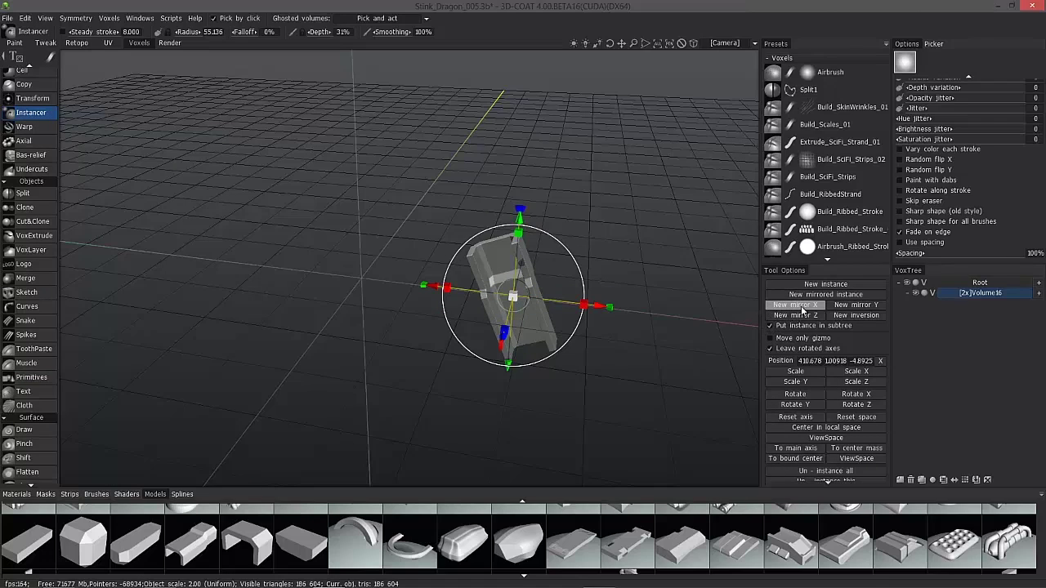
pyautogui.click(801, 305)
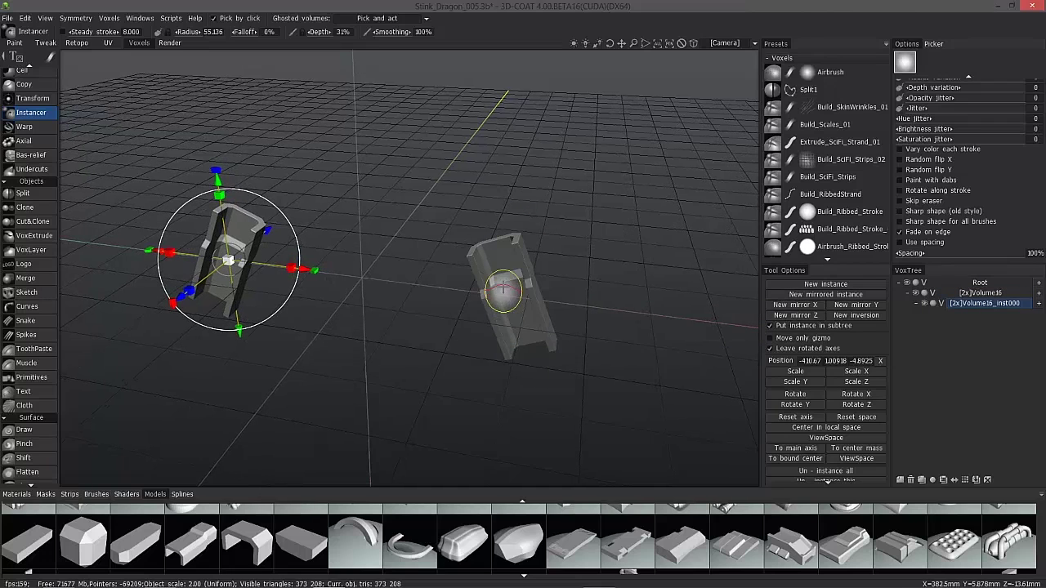
pyautogui.moveTo(498, 253)
pyautogui.keyDown('alt'); pyautogui.mouseDown()
pyautogui.moveTo(488, 283)
pyautogui.moveTo(514, 286)
pyautogui.moveTo(498, 262)
pyautogui.mouseUp(); pyautogui.keyUp('alt')
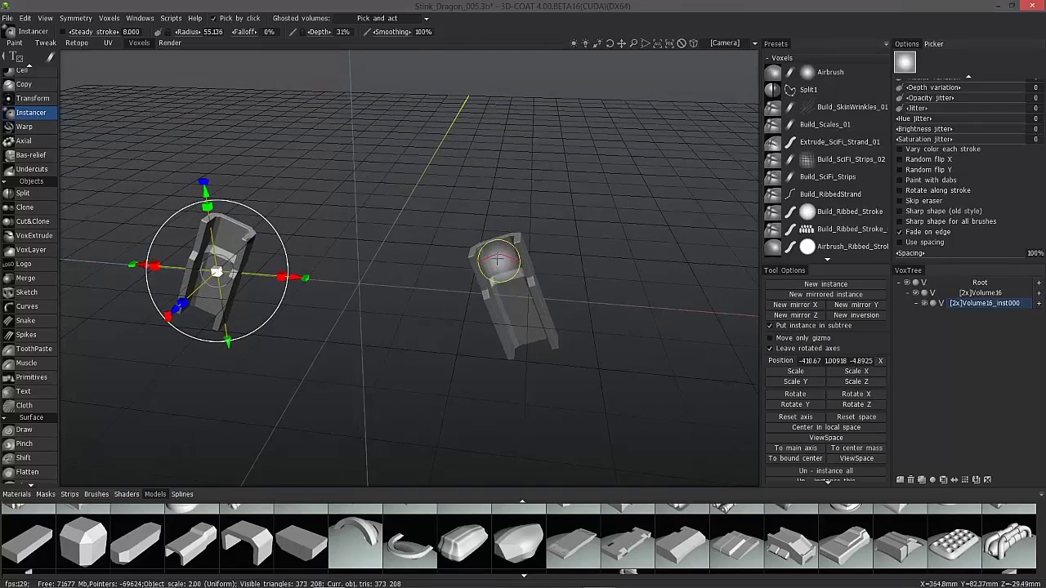
pyautogui.moveTo(510, 310); pyautogui.dragTo(397, 259)
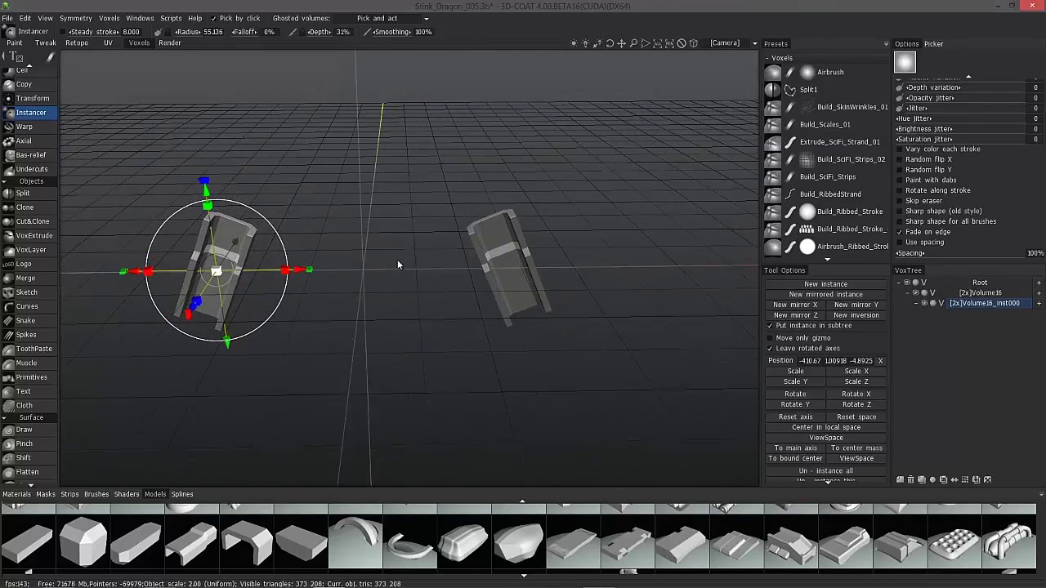
pyautogui.moveTo(343, 325); pyautogui.dragTo(398, 266)
pyautogui.moveTo(233, 262); pyautogui.dragTo(245, 245)
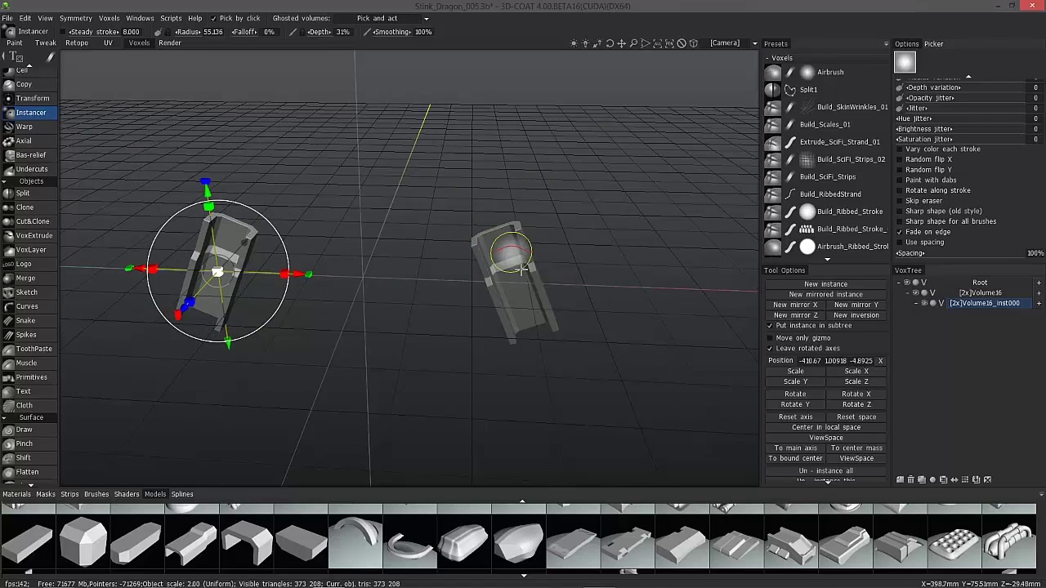
pyautogui.moveTo(522, 269)
pyautogui.mouseDown()
pyautogui.moveTo(532, 272)
pyautogui.moveTo(514, 272)
pyautogui.mouseUp()
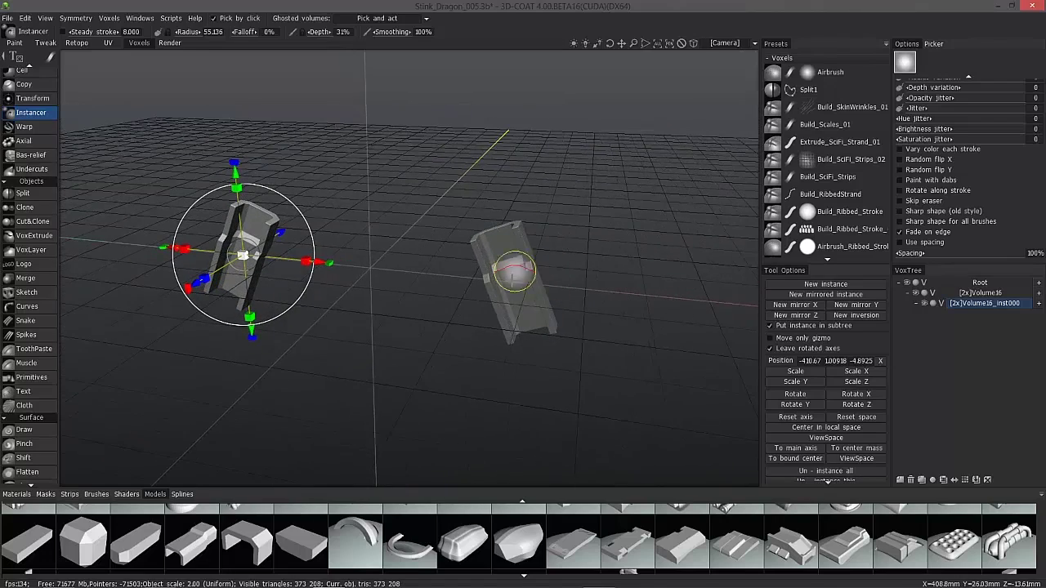
# - With the Move tool, pull the mirrored instance's inner upper corner outward to flare it
pyautogui.scroll(5, 32, 147)
pyautogui.click(24, 152)
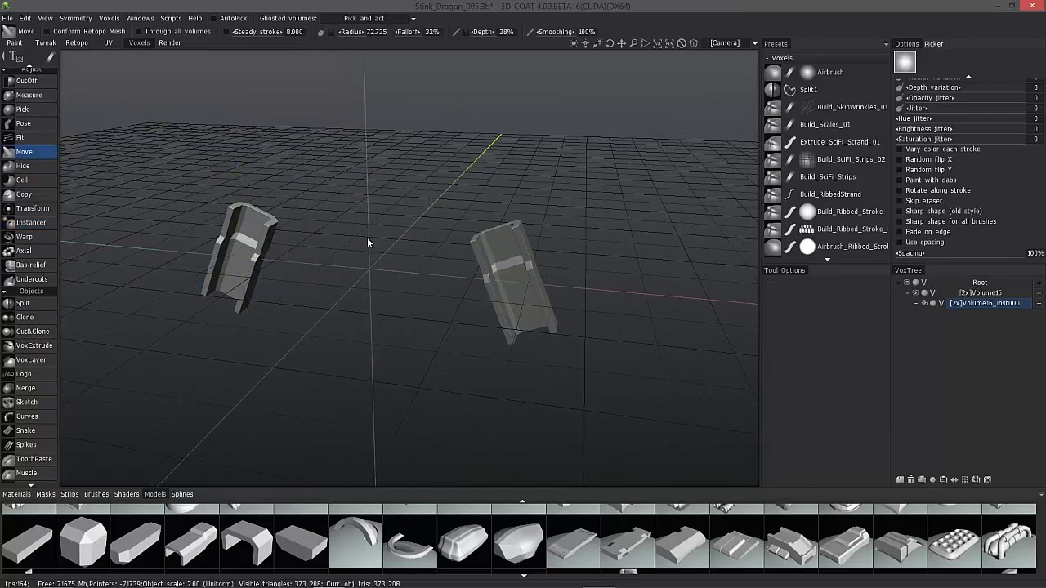
pyautogui.moveTo(484, 245); pyautogui.dragTo(505, 244, button='right')
pyautogui.keyDown('alt'); pyautogui.moveTo(482, 244); pyautogui.dragTo(508, 255); pyautogui.keyUp('alt')
pyautogui.moveTo(243, 236); pyautogui.dragTo(274, 234)
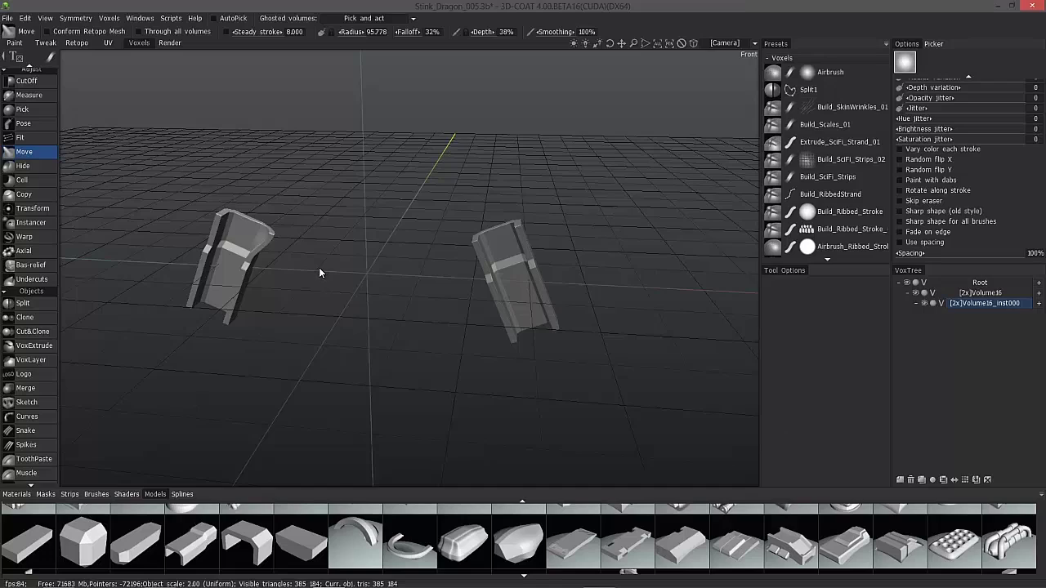
pyautogui.moveTo(331, 273)
pyautogui.keyDown('alt'); pyautogui.mouseDown()
pyautogui.moveTo(444, 209)
pyautogui.moveTo(474, 255)
pyautogui.moveTo(466, 176)
pyautogui.mouseUp(); pyautogui.keyUp('alt')
pyautogui.moveTo(234, 282)
pyautogui.mouseDown(button='middle')
pyautogui.moveTo(243, 310)
pyautogui.moveTo(430, 275)
pyautogui.moveTo(491, 292)
pyautogui.moveTo(441, 234)
pyautogui.moveTo(205, 327)
pyautogui.moveTo(495, 284)
pyautogui.moveTo(448, 248)
pyautogui.mouseUp(button='middle')
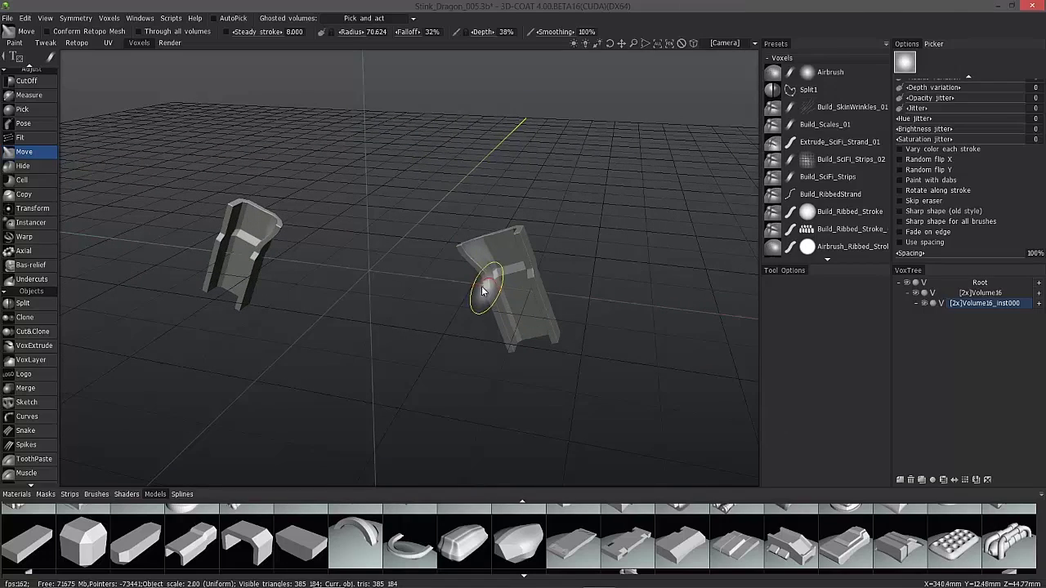
pyautogui.moveTo(481, 285)
pyautogui.mouseDown(button='middle')
pyautogui.moveTo(479, 250)
pyautogui.moveTo(483, 297)
pyautogui.moveTo(486, 265)
pyautogui.moveTo(490, 285)
pyautogui.moveTo(495, 268)
pyautogui.moveTo(482, 294)
pyautogui.moveTo(448, 236)
pyautogui.moveTo(218, 296)
pyautogui.moveTo(215, 275)
pyautogui.moveTo(285, 293)
pyautogui.moveTo(464, 302)
pyautogui.moveTo(450, 260)
pyautogui.moveTo(237, 229)
pyautogui.moveTo(294, 254)
pyautogui.moveTo(488, 227)
pyautogui.moveTo(361, 267)
pyautogui.moveTo(432, 179)
pyautogui.moveTo(297, 248)
pyautogui.moveTo(241, 214)
pyautogui.mouseUp(button='middle')
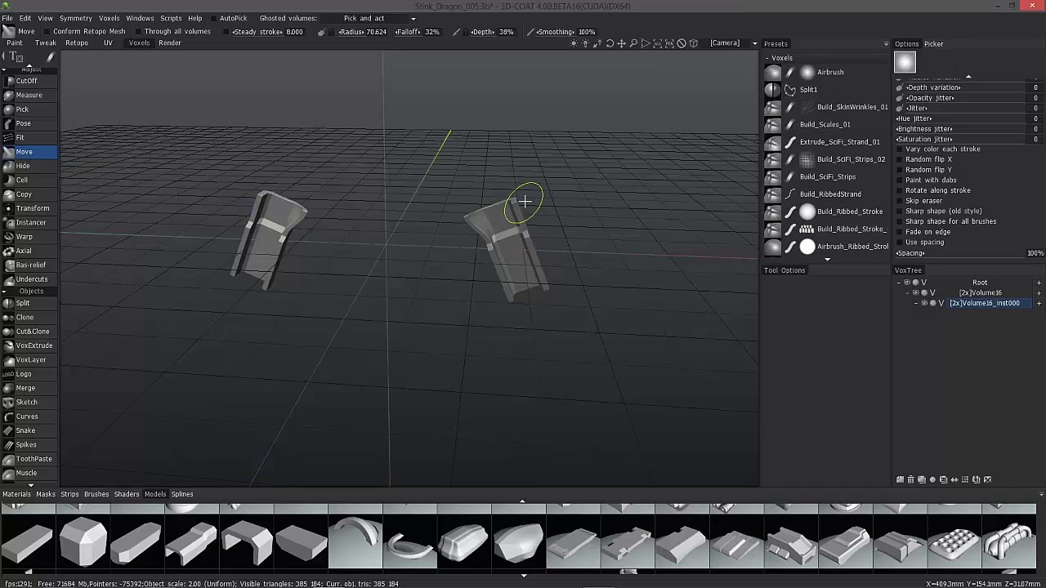
# - Select the original Volume16, flare its outer upper corner with the Move tool, and compare both pieces
pyautogui.click(982, 293)
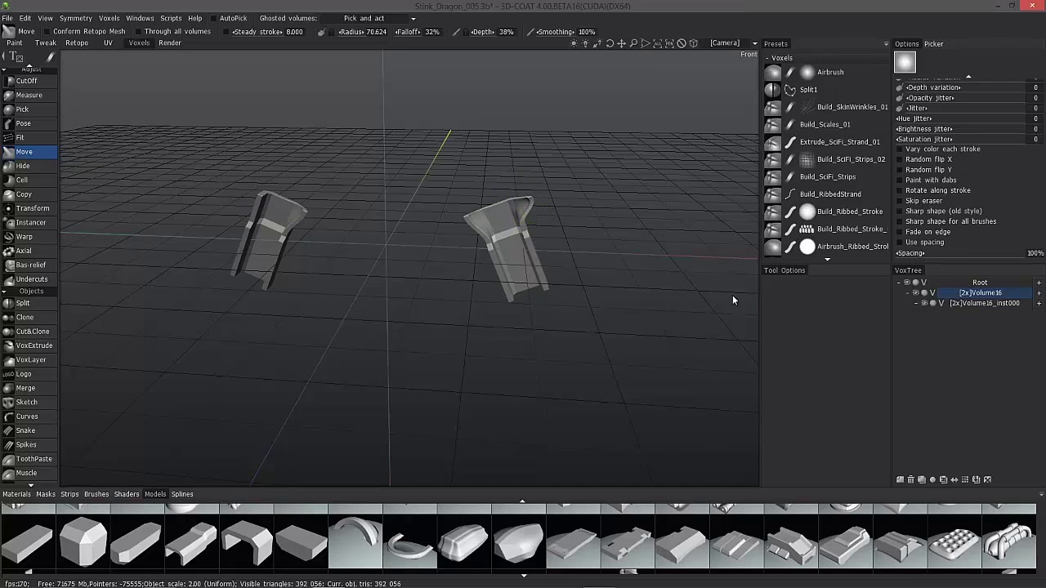
pyautogui.moveTo(683, 198); pyautogui.dragTo(762, 198)
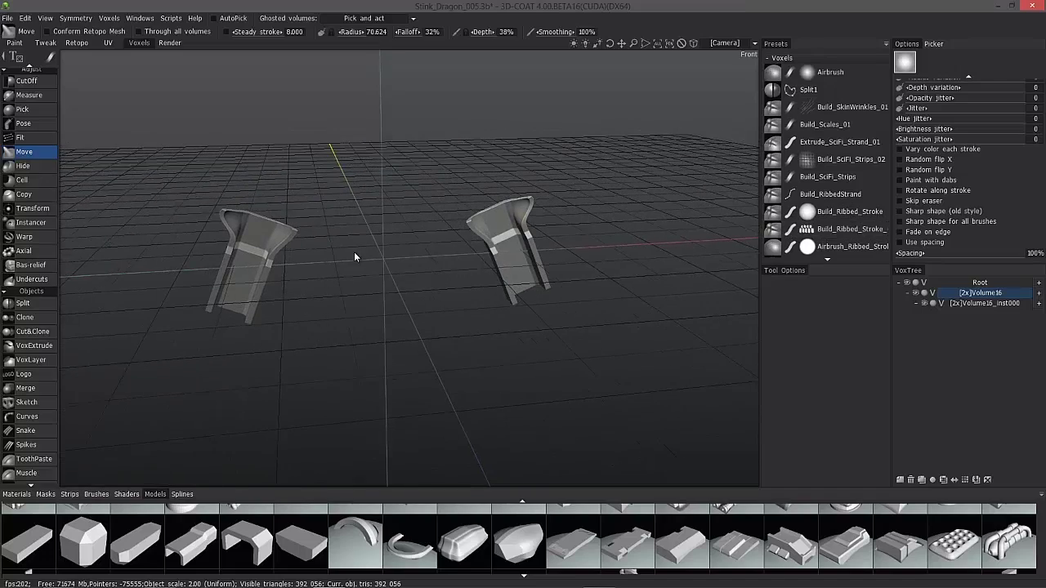
pyautogui.moveTo(355, 256)
pyautogui.mouseDown()
pyautogui.moveTo(180, 234)
pyautogui.moveTo(305, 299)
pyautogui.moveTo(506, 271)
pyautogui.moveTo(198, 306)
pyautogui.mouseUp()
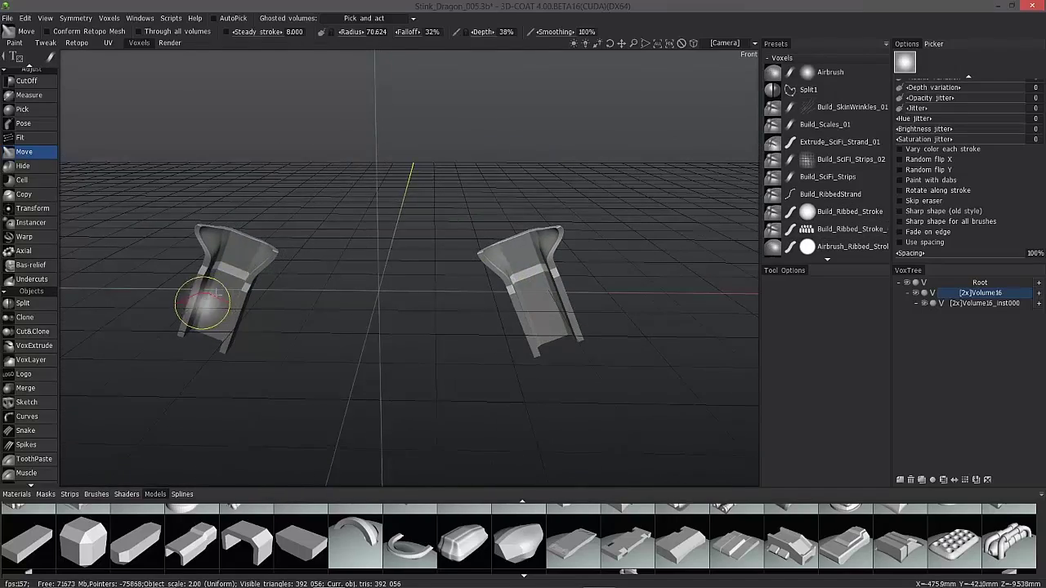
pyautogui.moveTo(532, 303)
pyautogui.mouseDown()
pyautogui.moveTo(529, 244)
pyautogui.moveTo(533, 280)
pyautogui.mouseUp()
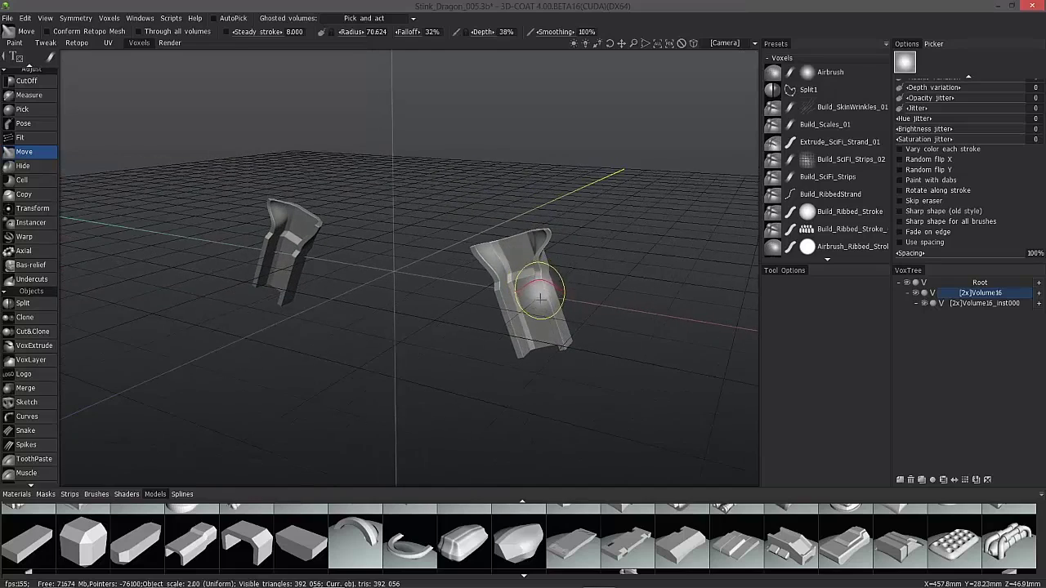
pyautogui.moveTo(453, 291); pyautogui.dragTo(518, 286)
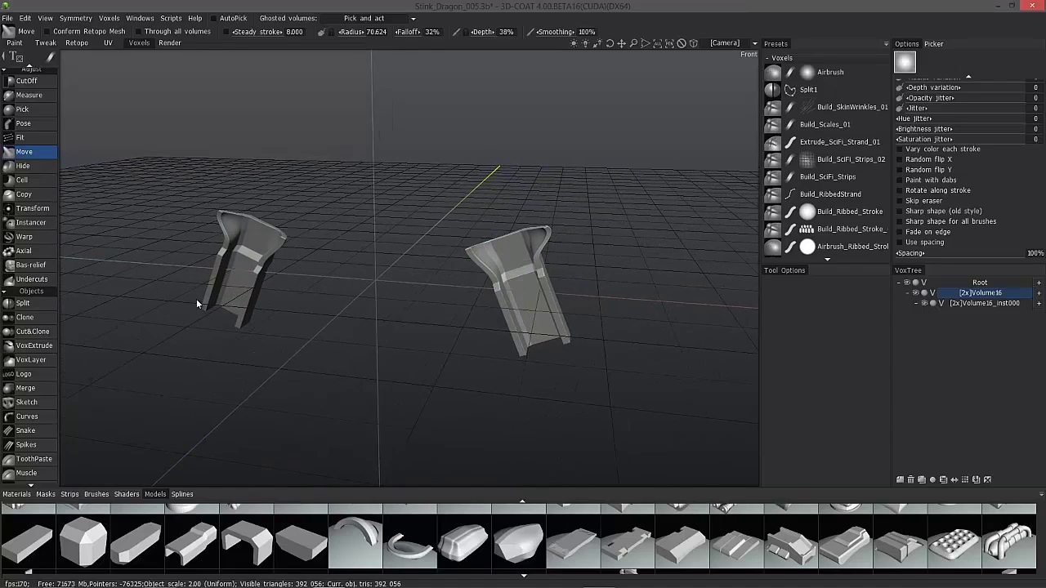
# - Delete the mirrored instance Volume16_inst000 and clear the remaining Volume16
pyautogui.click(989, 302)
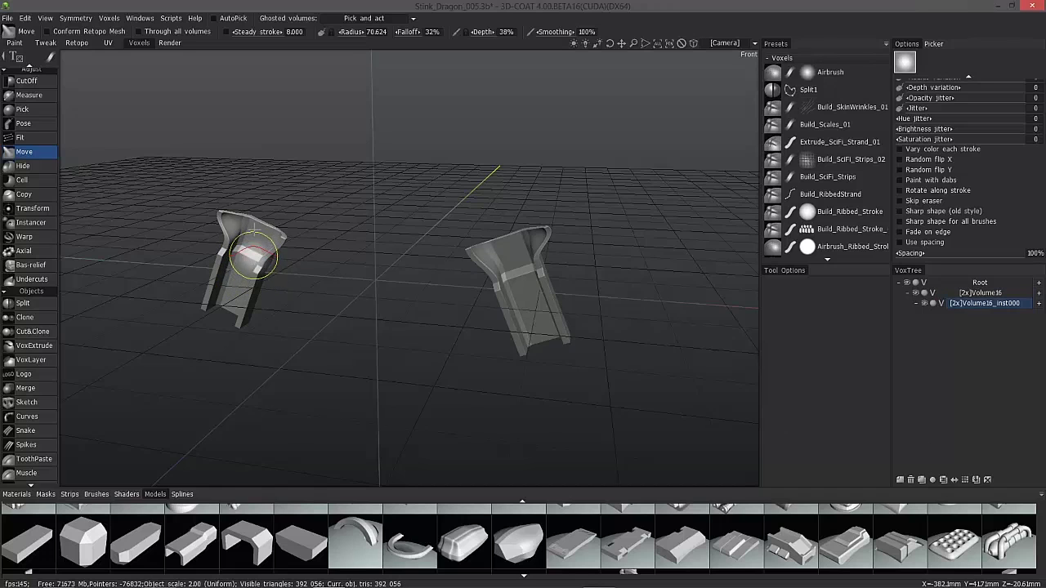
pyautogui.moveTo(254, 230)
pyautogui.keyDown('alt'); pyautogui.mouseDown()
pyautogui.moveTo(233, 227)
pyautogui.moveTo(236, 250)
pyautogui.mouseUp(); pyautogui.keyUp('alt')
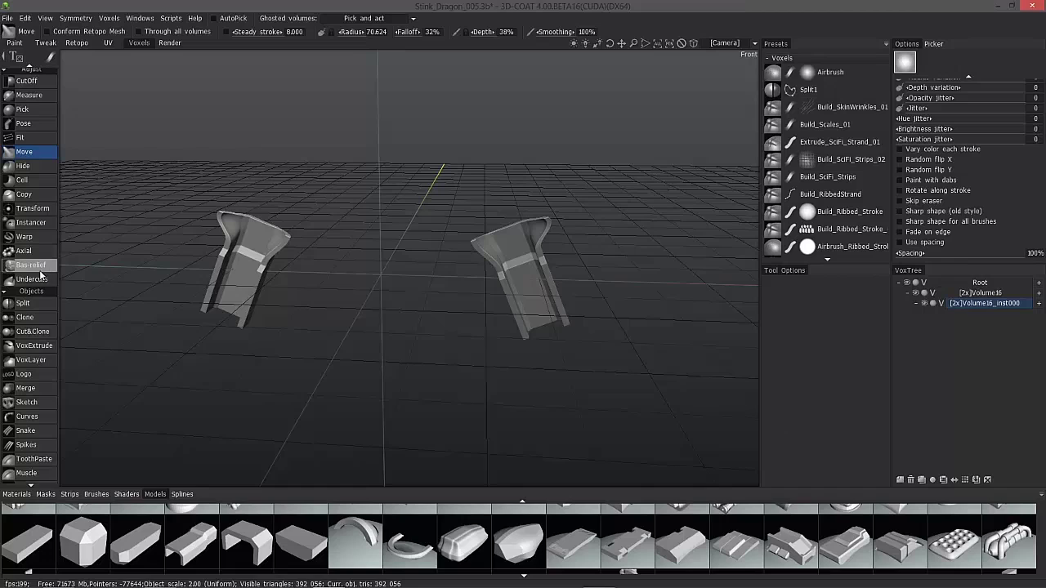
pyautogui.click(31, 222)
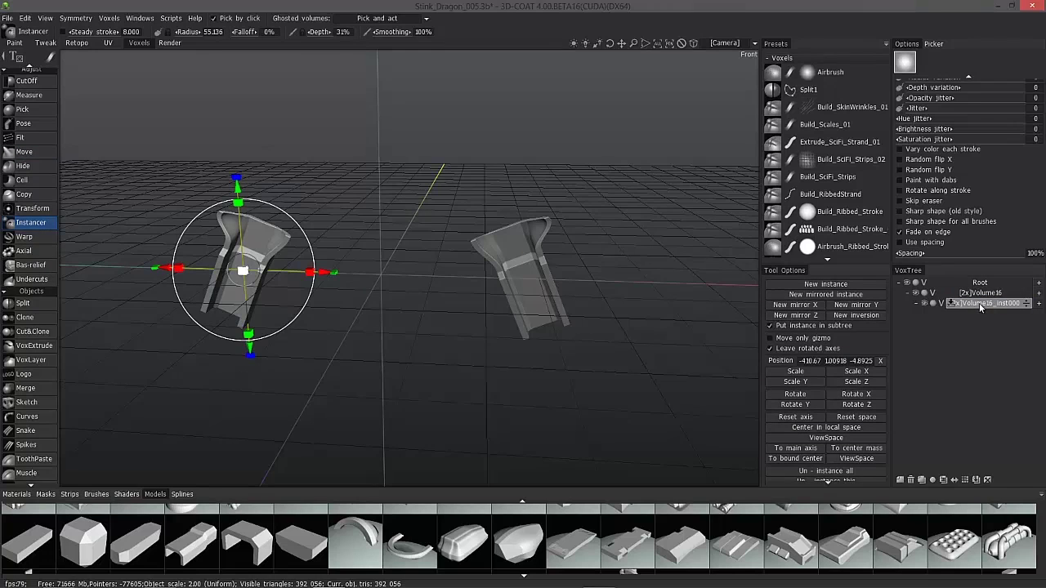
pyautogui.scroll(-1, 811, 431)
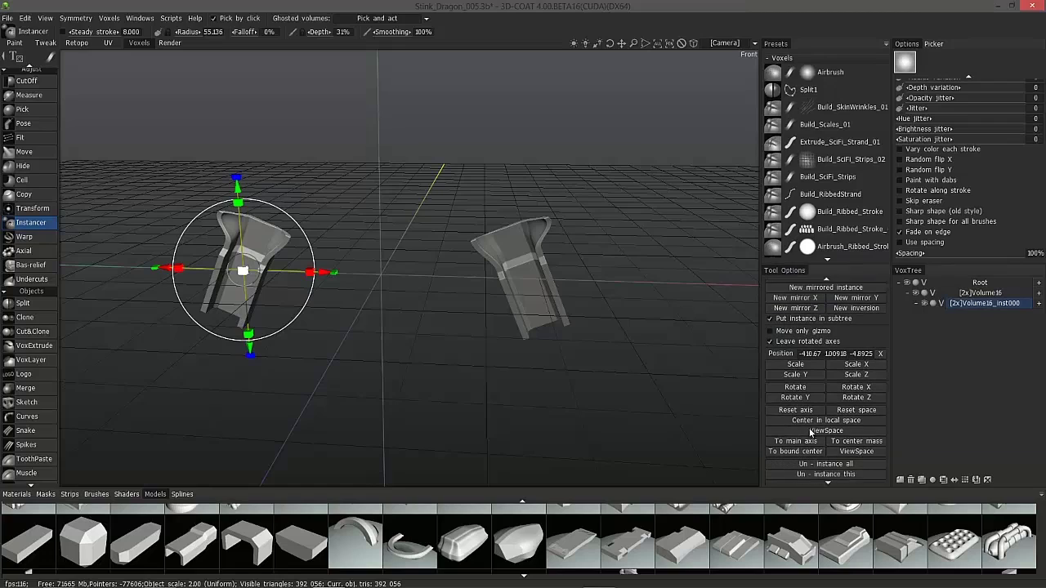
pyautogui.scroll(-1, 810, 432)
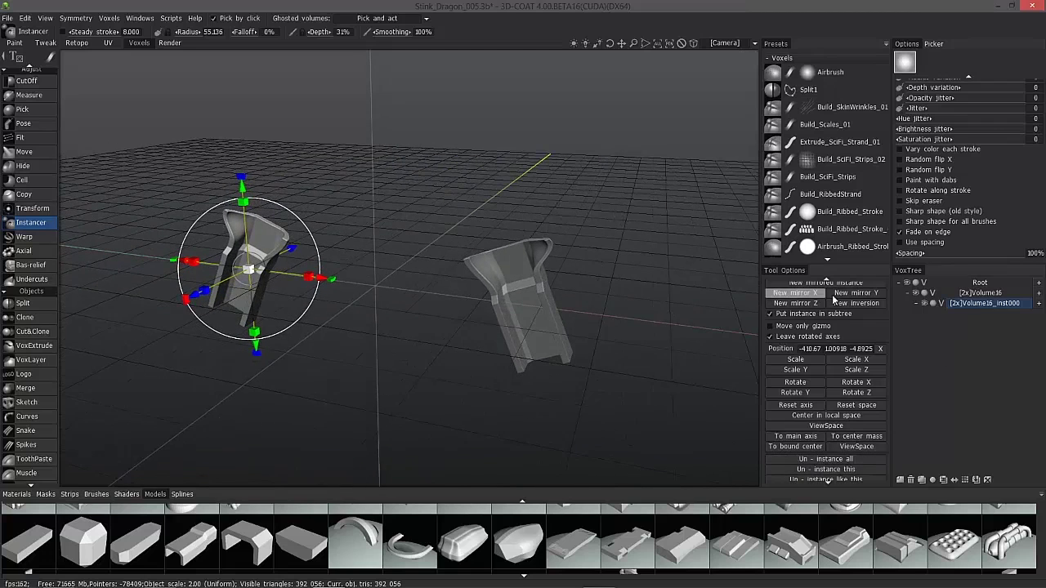
pyautogui.click(911, 480)
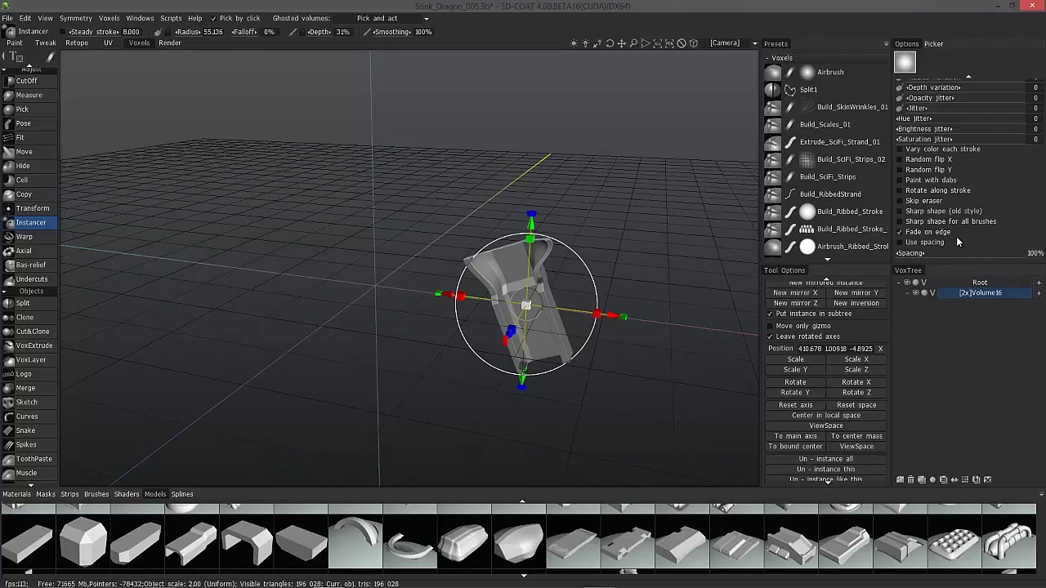
pyautogui.scroll(-5, 30, 431)
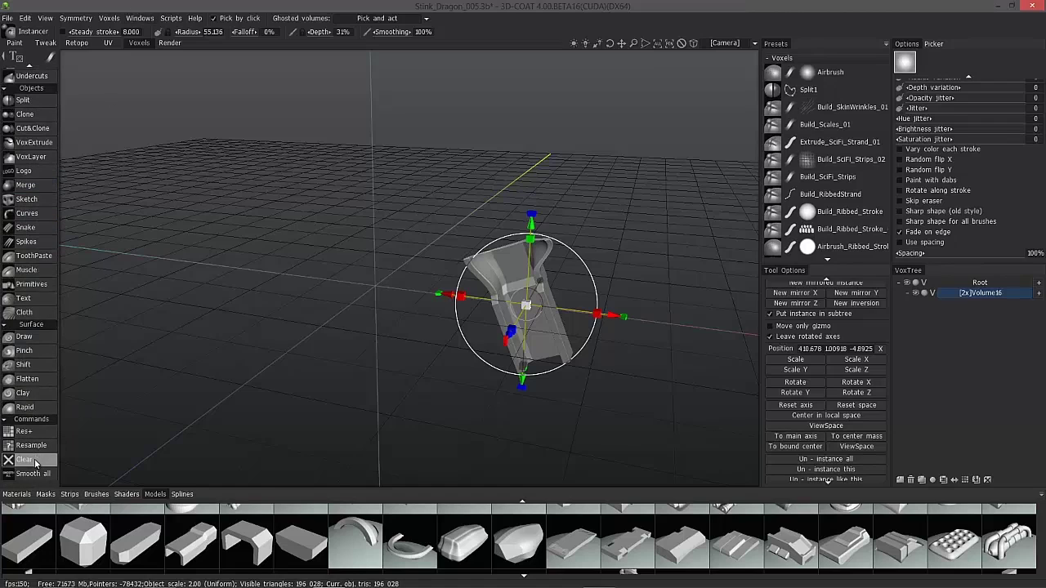
pyautogui.click(24, 460)
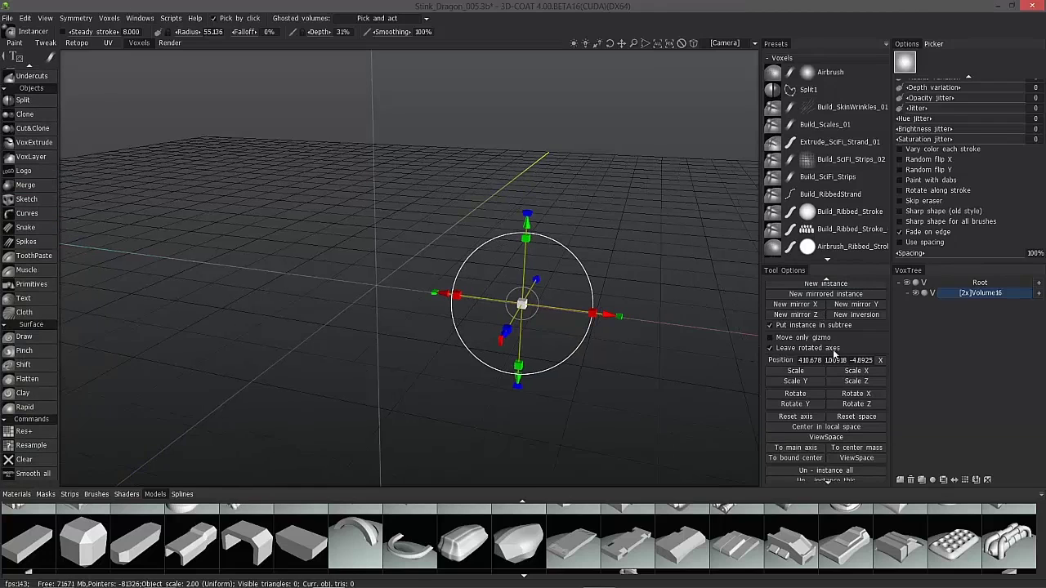
# - Return to the Primitives tool and reset the custom primitive to its default placement and shape
pyautogui.scroll(3, 37, 245)
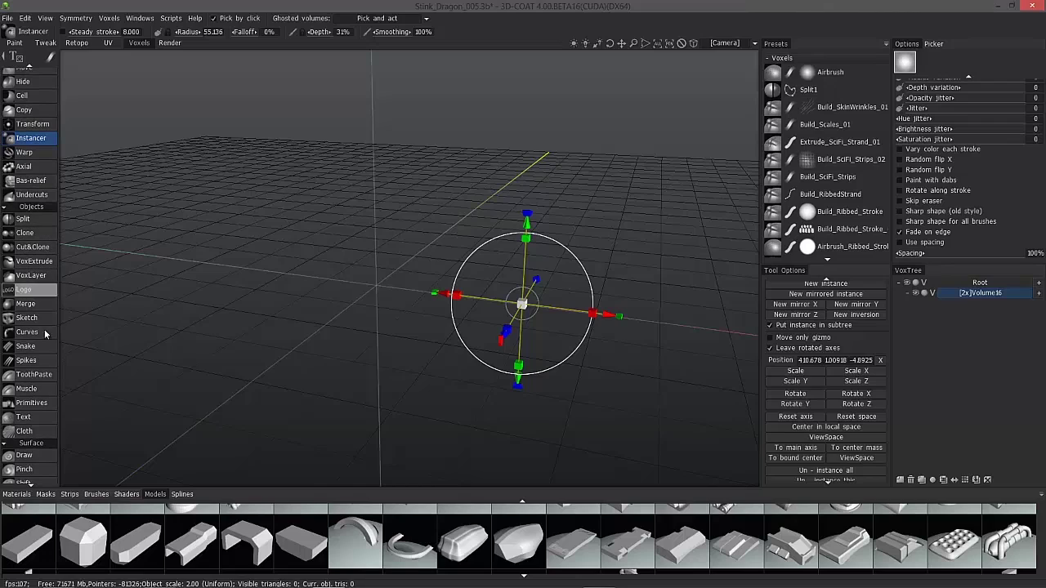
pyautogui.click(46, 406)
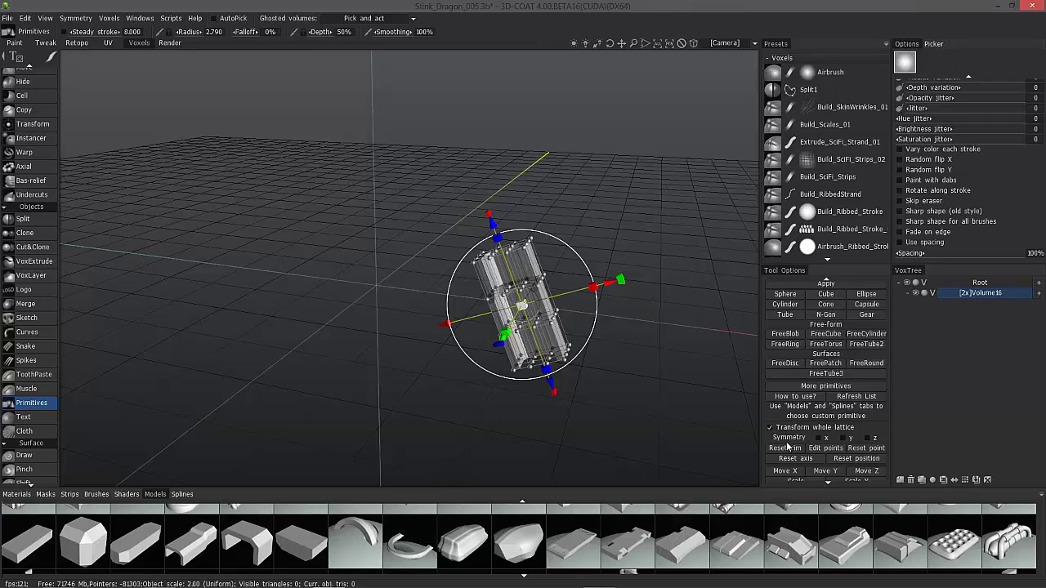
pyautogui.scroll(-4, 784, 392)
pyautogui.click(786, 368)
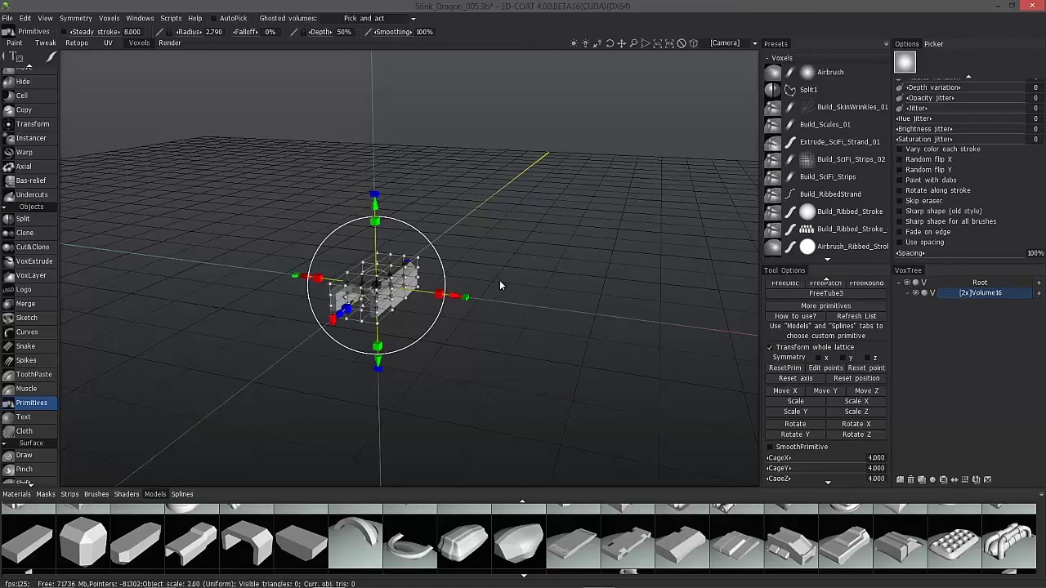
# - Stand the custom primitive upright by rotating it exactly 90 degrees around its X axis
pyautogui.moveTo(511, 306); pyautogui.dragTo(408, 279)
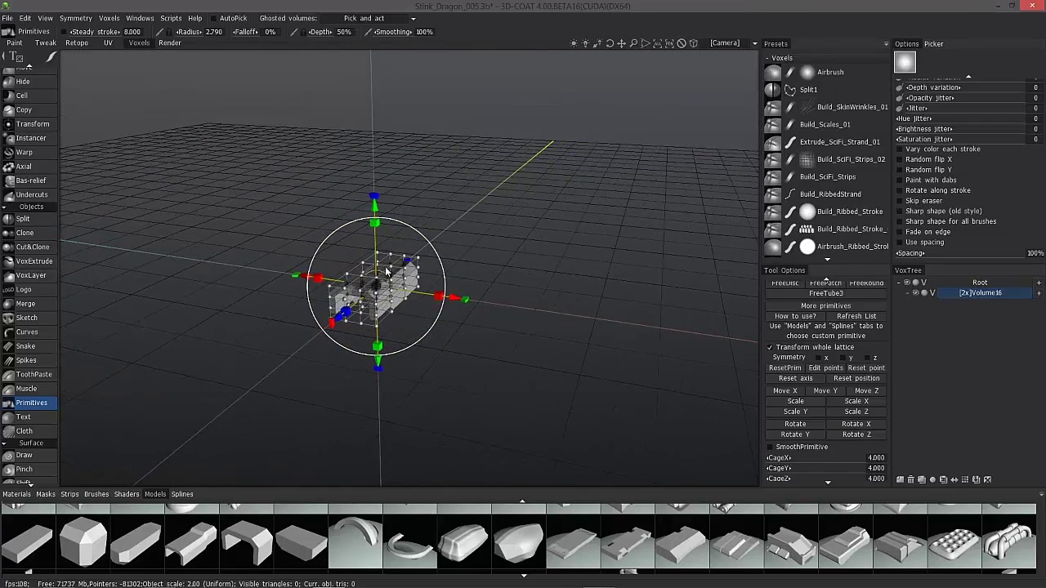
pyautogui.keyDown('alt'); pyautogui.moveTo(373, 309); pyautogui.dragTo(358, 276); pyautogui.keyUp('alt')
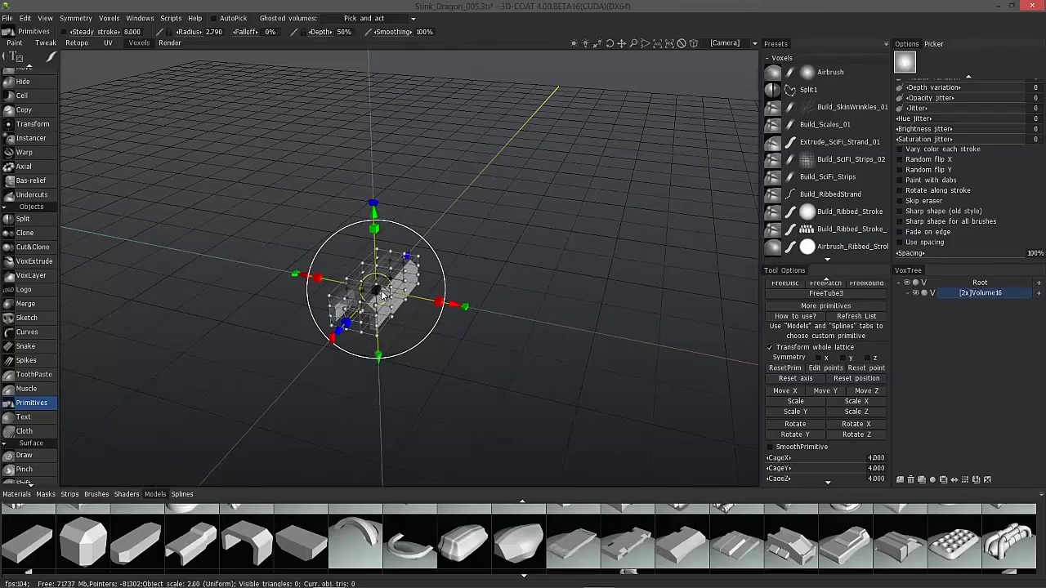
pyautogui.moveTo(383, 296)
pyautogui.mouseDown(button='middle')
pyautogui.moveTo(370, 300)
pyautogui.moveTo(378, 295)
pyautogui.mouseUp(button='middle')
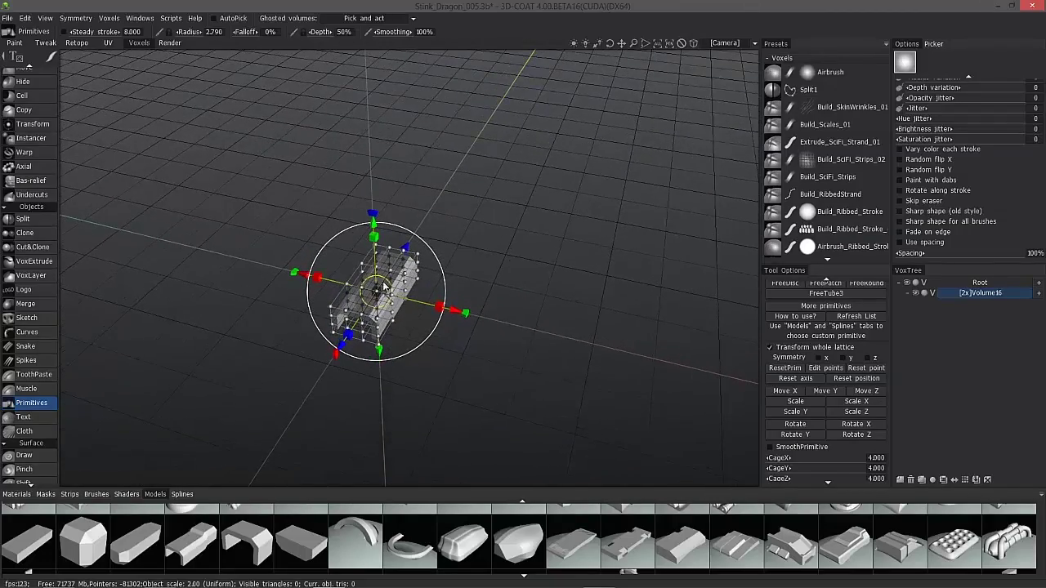
pyautogui.keyDown('alt'); pyautogui.moveTo(383, 286); pyautogui.dragTo(576, 343); pyautogui.keyUp('alt')
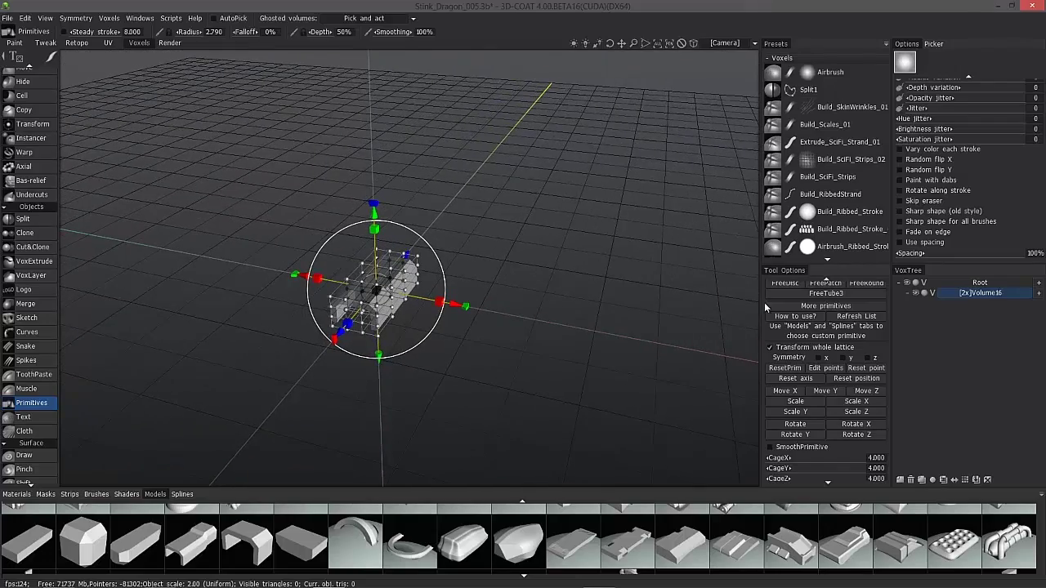
pyautogui.moveTo(677, 312); pyautogui.dragTo(296, 372, button='middle')
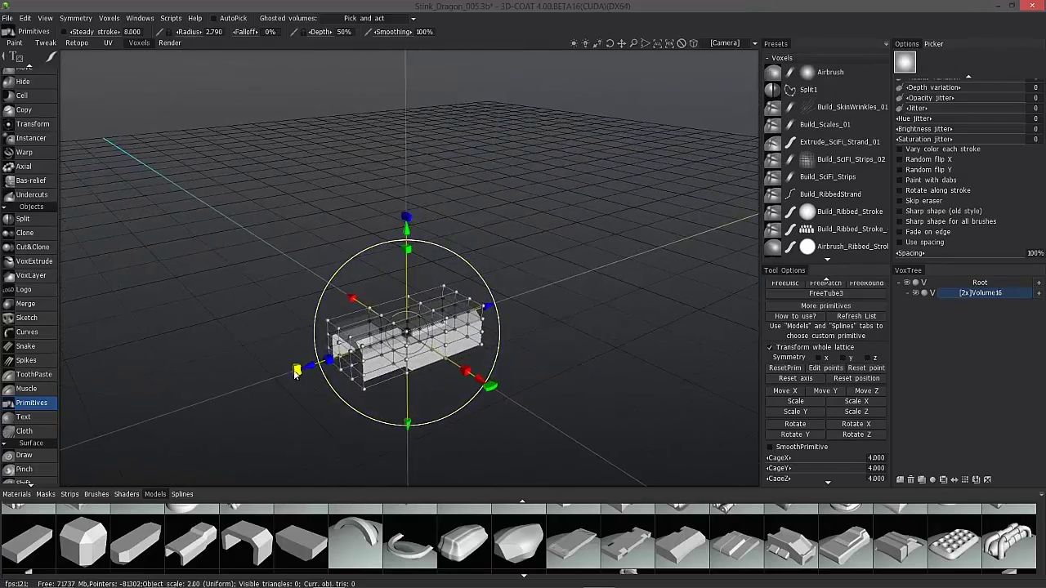
pyautogui.click(297, 372)
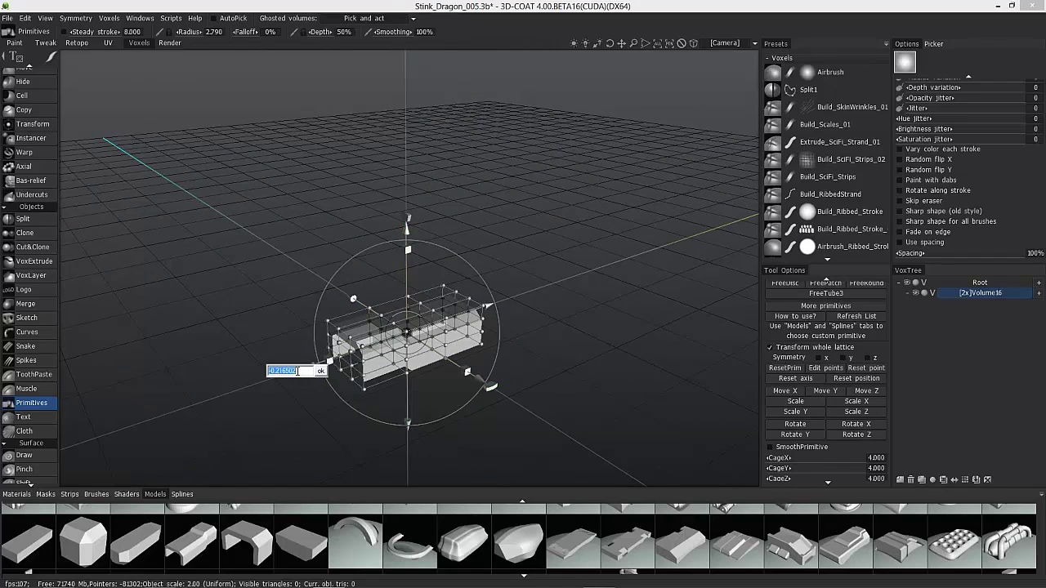
pyautogui.write('90')
pyautogui.press('Return')
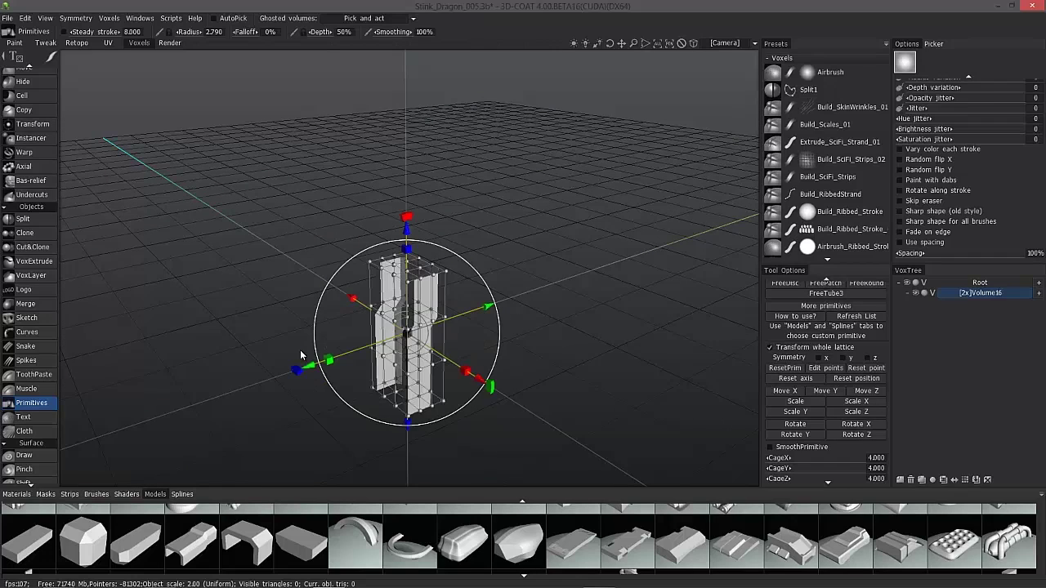
# - Apply the upright custom primitive to Volume16
pyautogui.scroll(-3, 709, 289)
pyautogui.moveTo(709, 289); pyautogui.dragTo(739, 262)
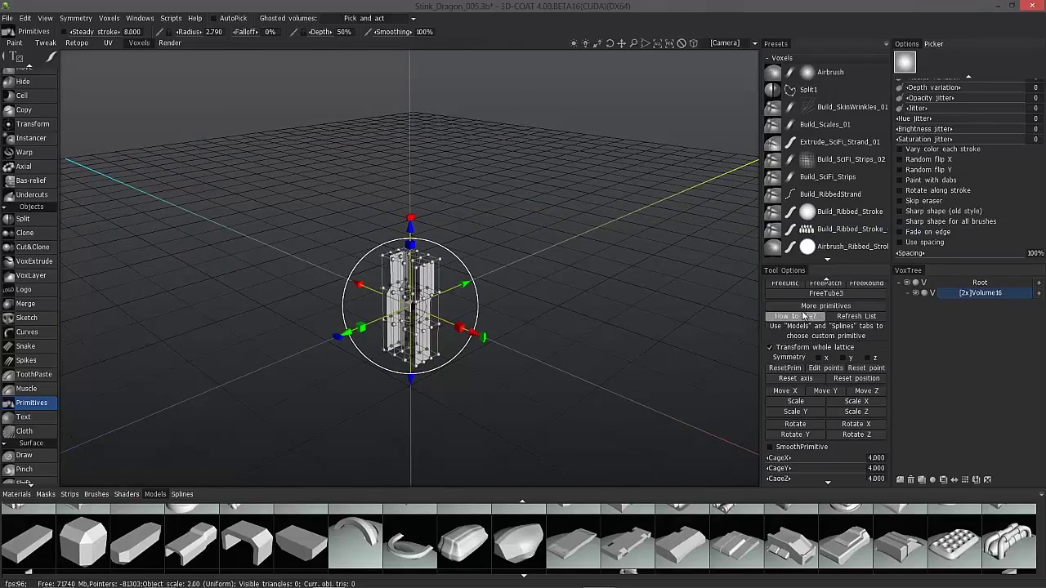
pyautogui.scroll(3, 824, 288)
pyautogui.click(826, 284)
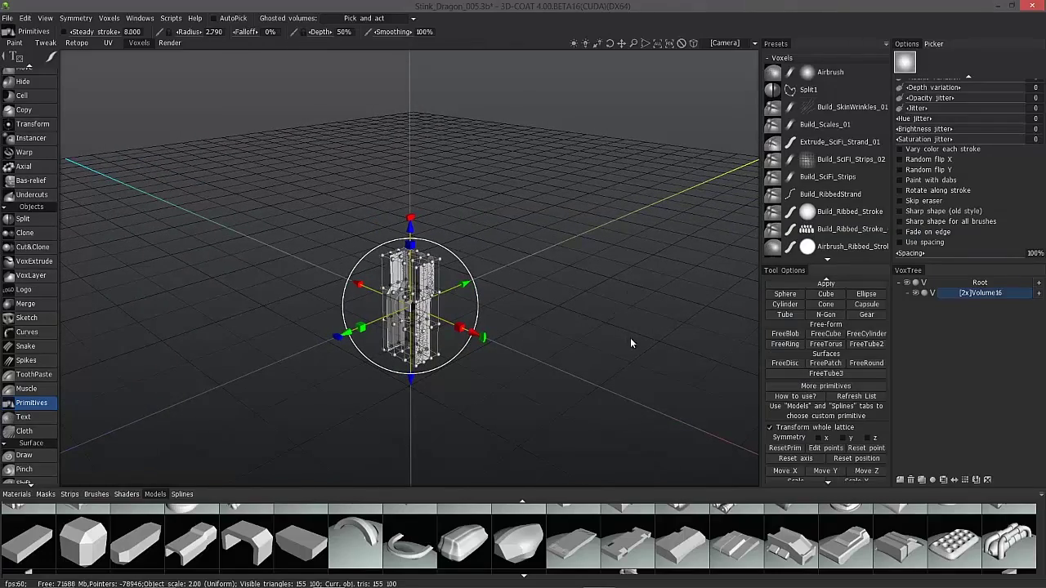
# - Activate the Transform tool and center its gizmo on the volume's center of mass
pyautogui.moveTo(630, 338); pyautogui.dragTo(237, 196, button='middle')
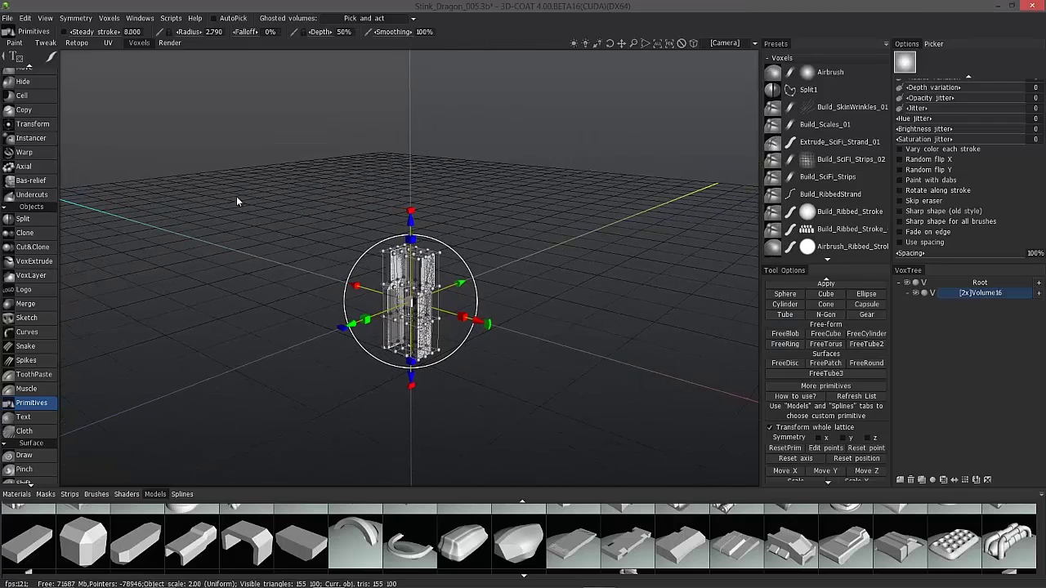
pyautogui.click(31, 125)
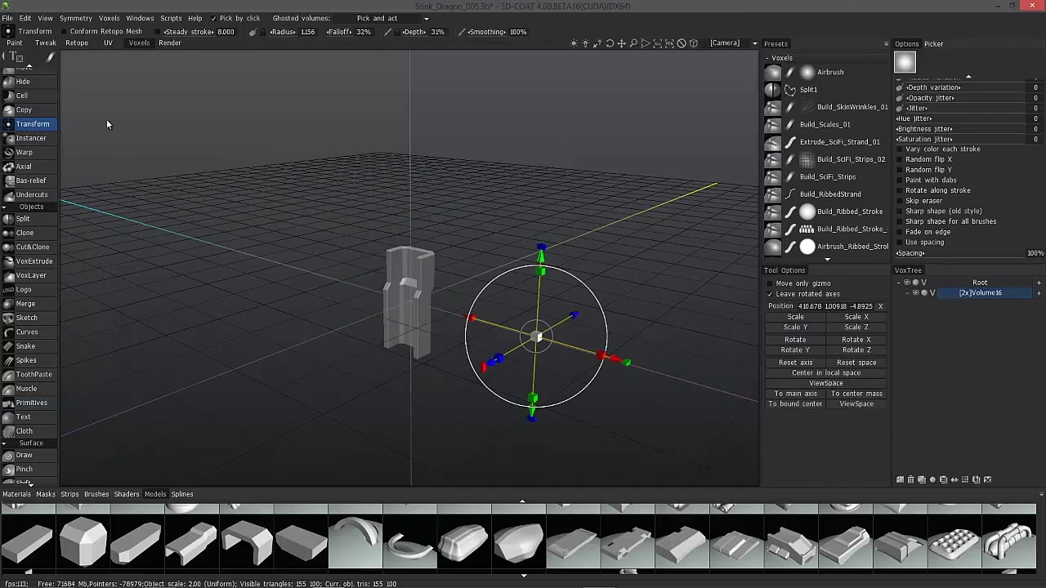
pyautogui.click(844, 396)
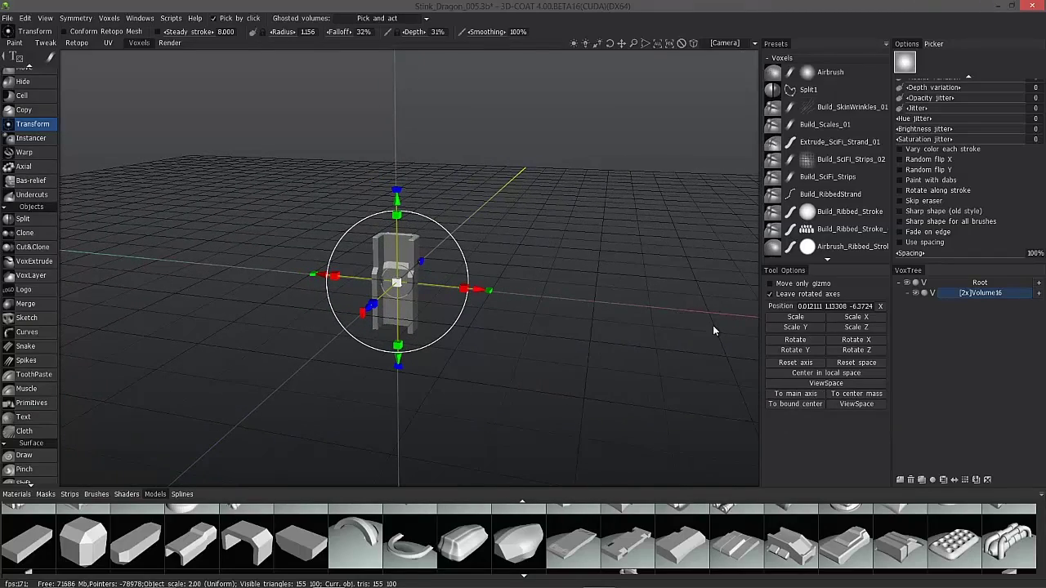
# - Enable symmetry across the X axis for the upright volume
pyautogui.moveTo(610, 311); pyautogui.dragTo(578, 305, button='middle')
pyautogui.rightClick(552, 298)
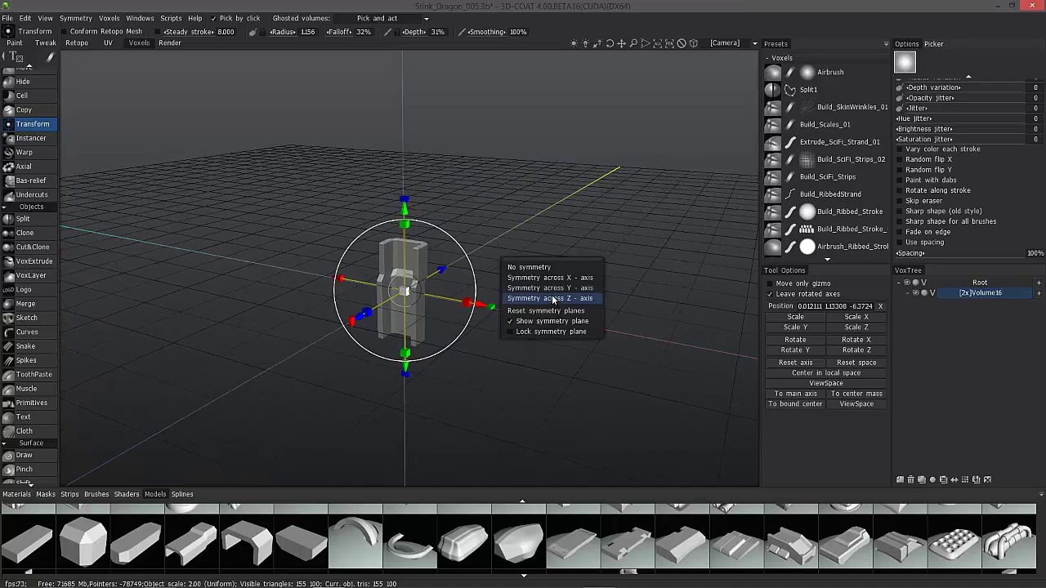
pyautogui.click(546, 278)
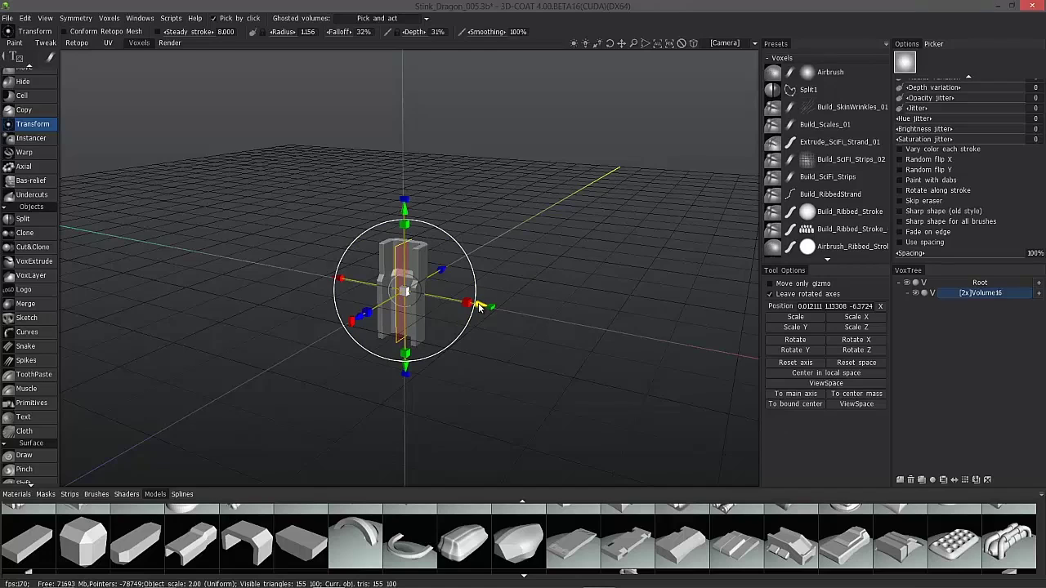
# - Transform the volume away from the origin to about 624 along X, and tilt it about 30 degrees counterclockwise
pyautogui.moveTo(480, 307); pyautogui.dragTo(639, 314)
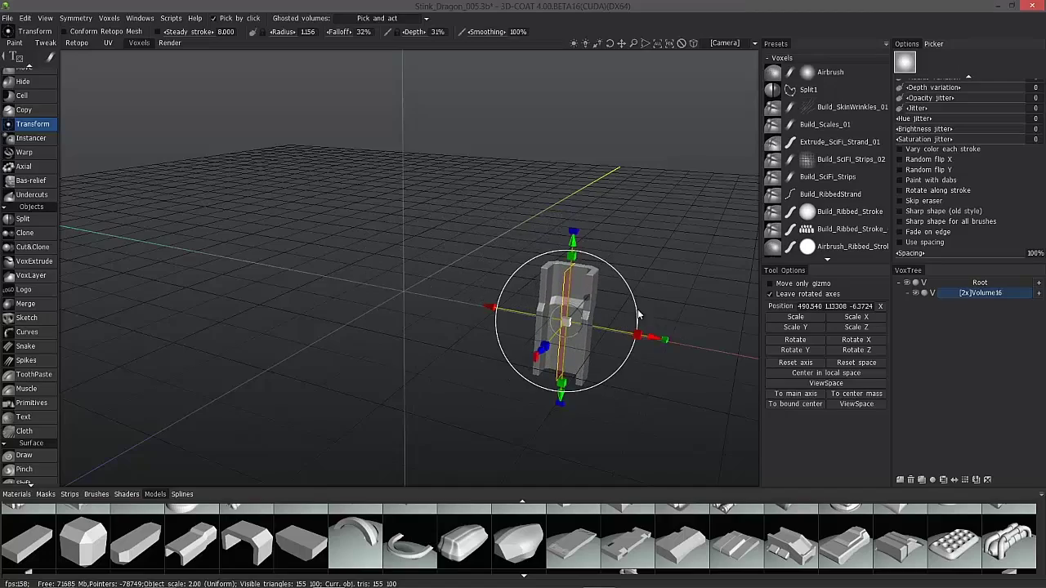
pyautogui.moveTo(639, 314); pyautogui.dragTo(391, 273, button='middle')
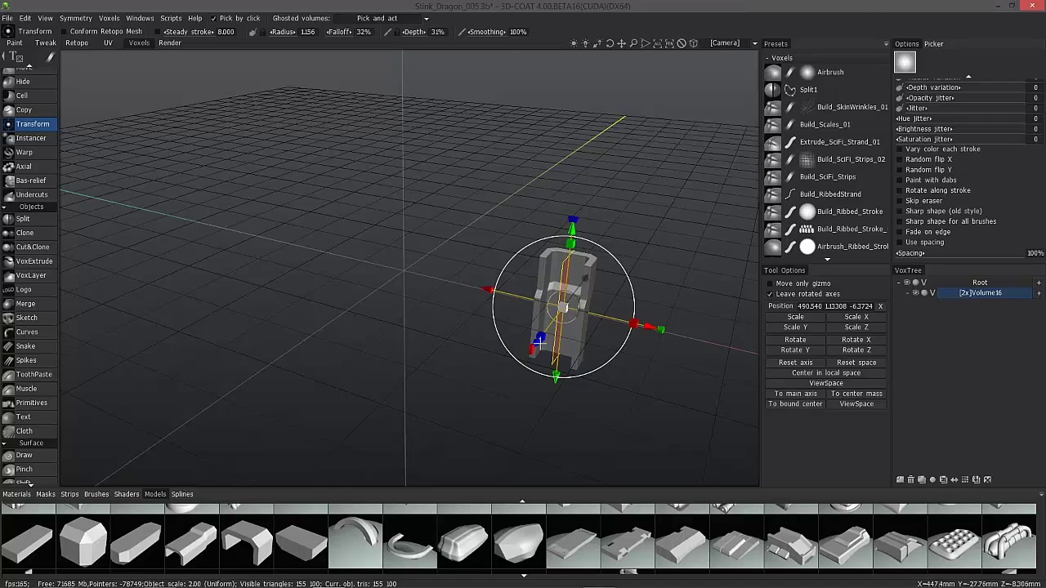
pyautogui.moveTo(425, 309); pyautogui.dragTo(637, 319)
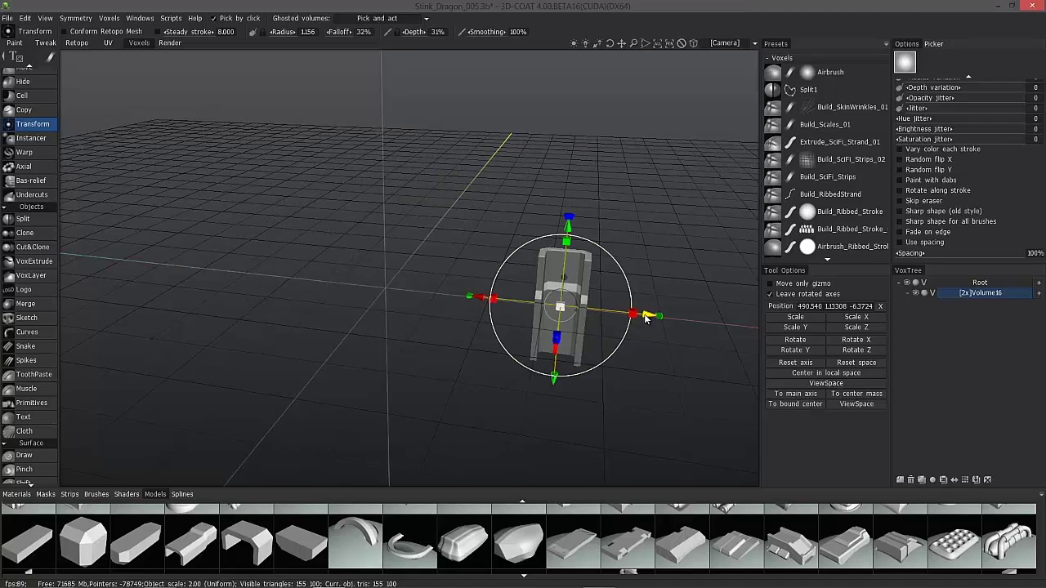
pyautogui.moveTo(645, 317); pyautogui.dragTo(677, 328)
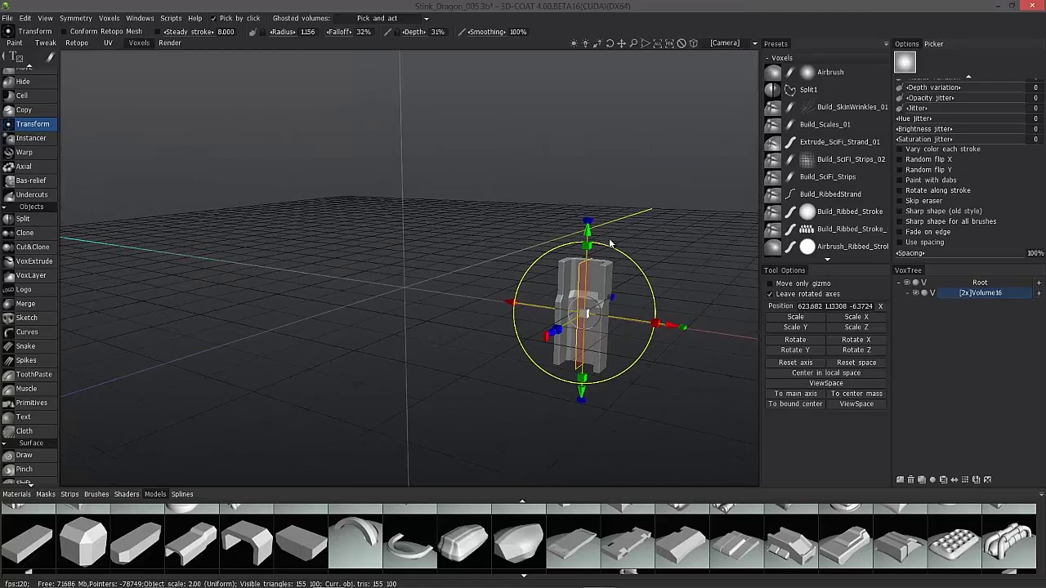
pyautogui.moveTo(589, 224)
pyautogui.mouseDown()
pyautogui.moveTo(518, 213)
pyautogui.moveTo(572, 217)
pyautogui.mouseUp()
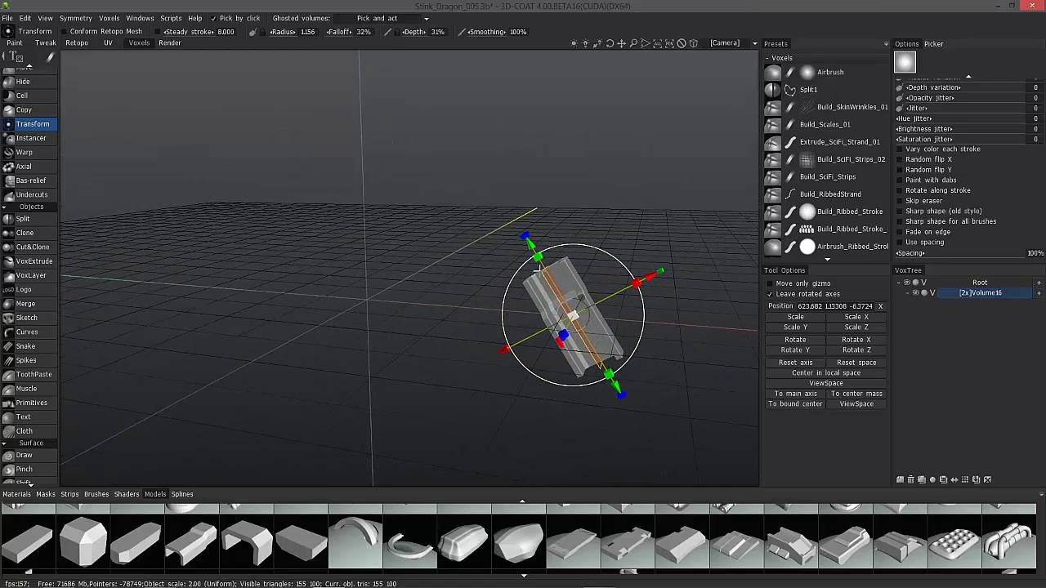
# - With the Move tool, flare the tilted volume's upper corners outward symmetrically and check the result from above
pyautogui.scroll(3, 26, 122)
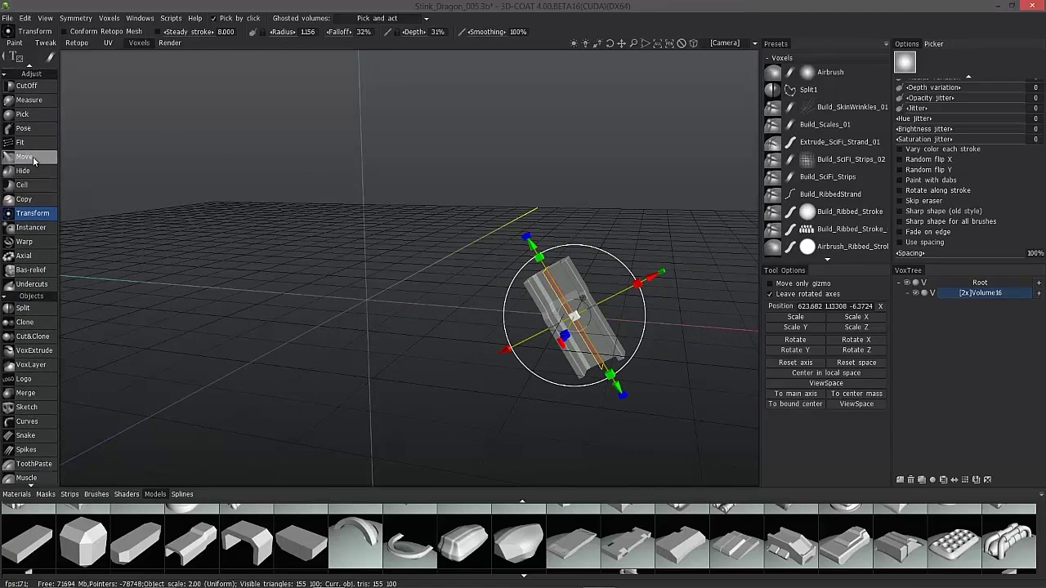
pyautogui.click(34, 160)
pyautogui.moveTo(613, 296); pyautogui.dragTo(531, 190)
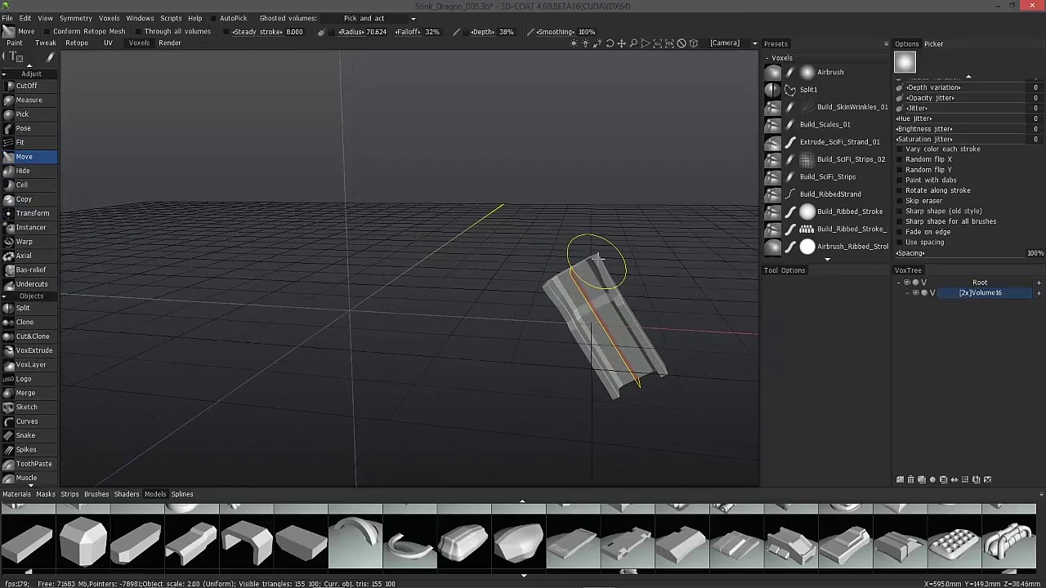
pyautogui.moveTo(597, 258)
pyautogui.mouseDown()
pyautogui.moveTo(610, 245)
pyautogui.moveTo(583, 260)
pyautogui.moveTo(604, 253)
pyautogui.mouseUp()
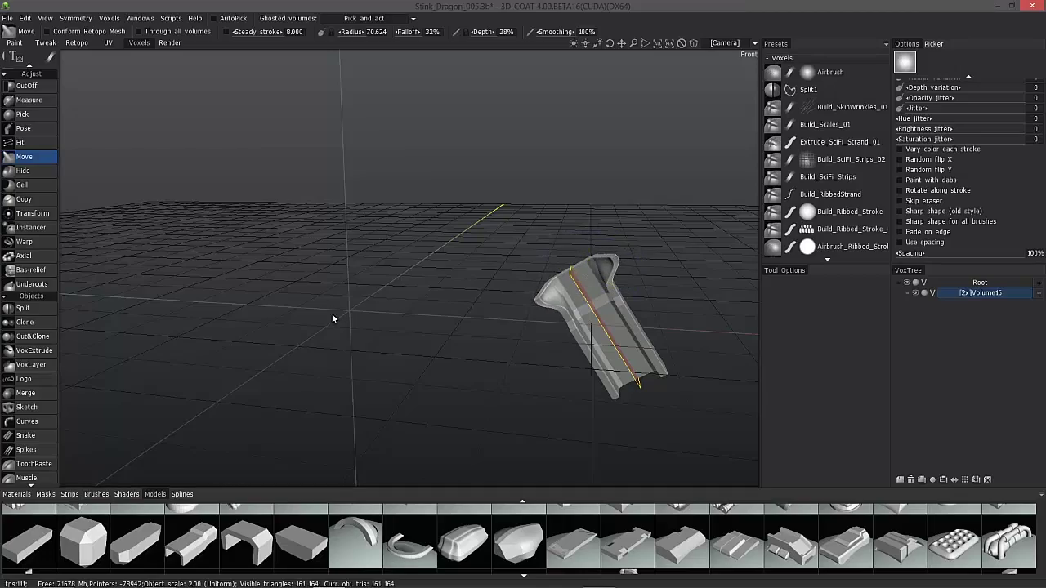
pyautogui.moveTo(368, 306); pyautogui.dragTo(552, 289)
pyautogui.moveTo(466, 221); pyautogui.dragTo(370, 291)
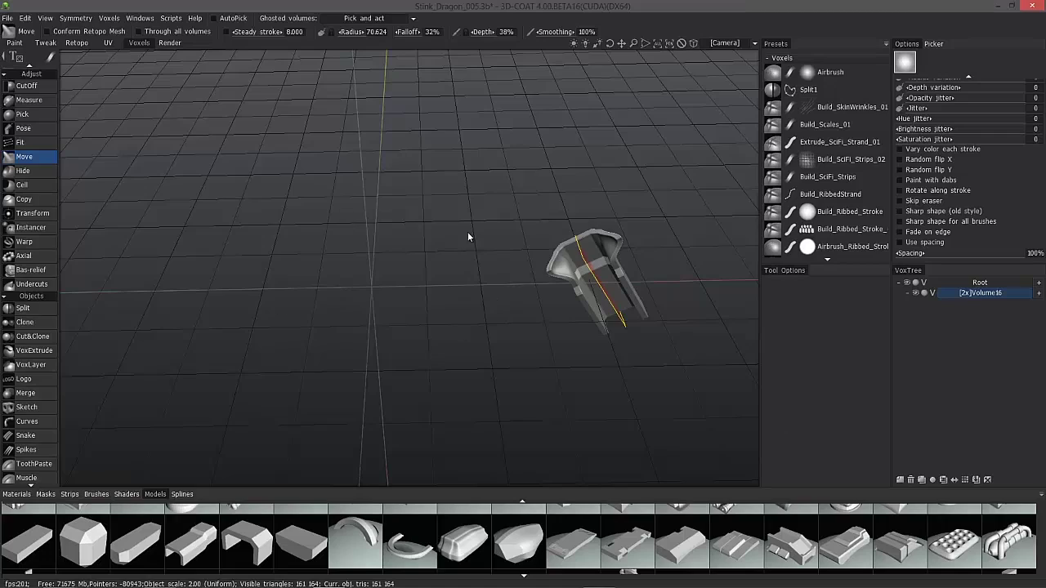
pyautogui.moveTo(356, 338); pyautogui.dragTo(45, 243)
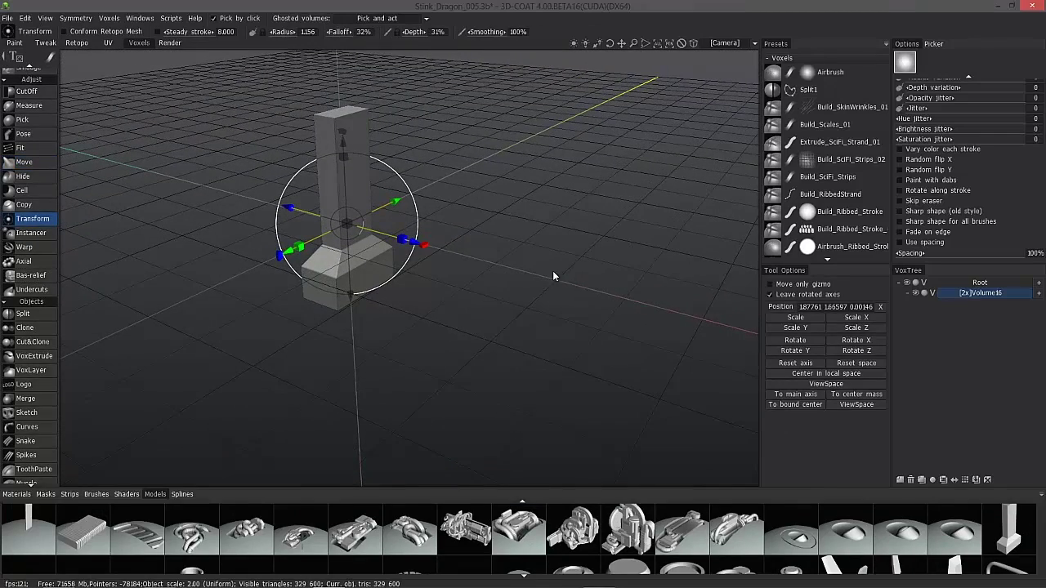
# - Start the Axial tool on the column with the beveled base and align its symmetry axis to Y
pyautogui.moveTo(570, 242); pyautogui.dragTo(353, 228)
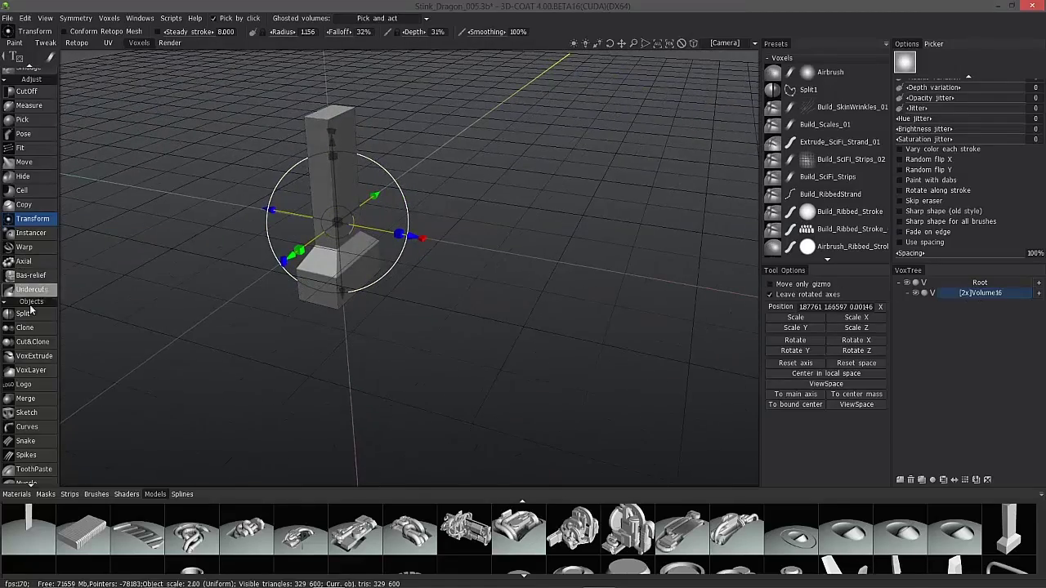
pyautogui.scroll(-3, 41, 384)
pyautogui.scroll(4, 49, 339)
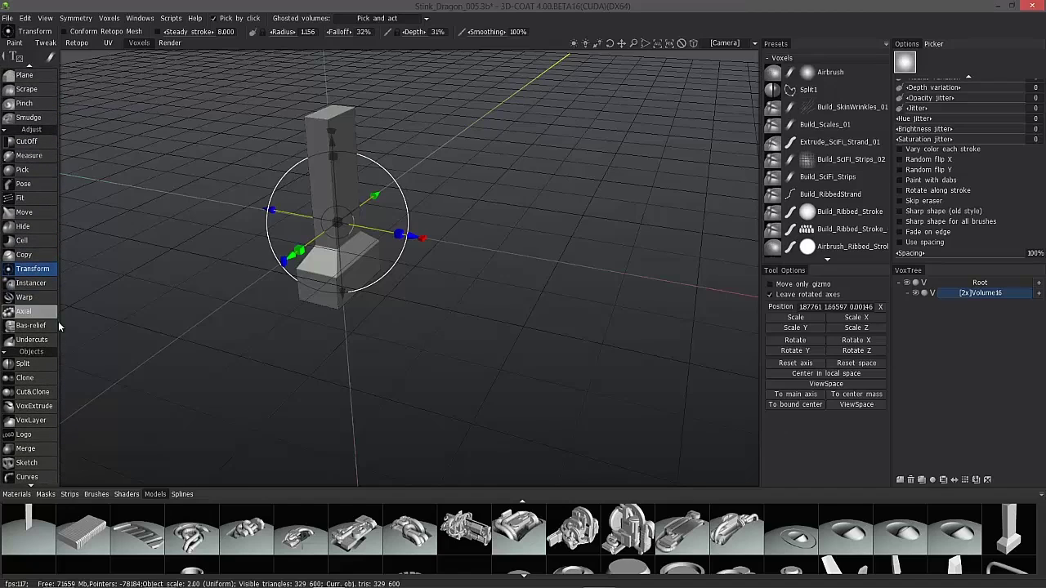
pyautogui.click(41, 312)
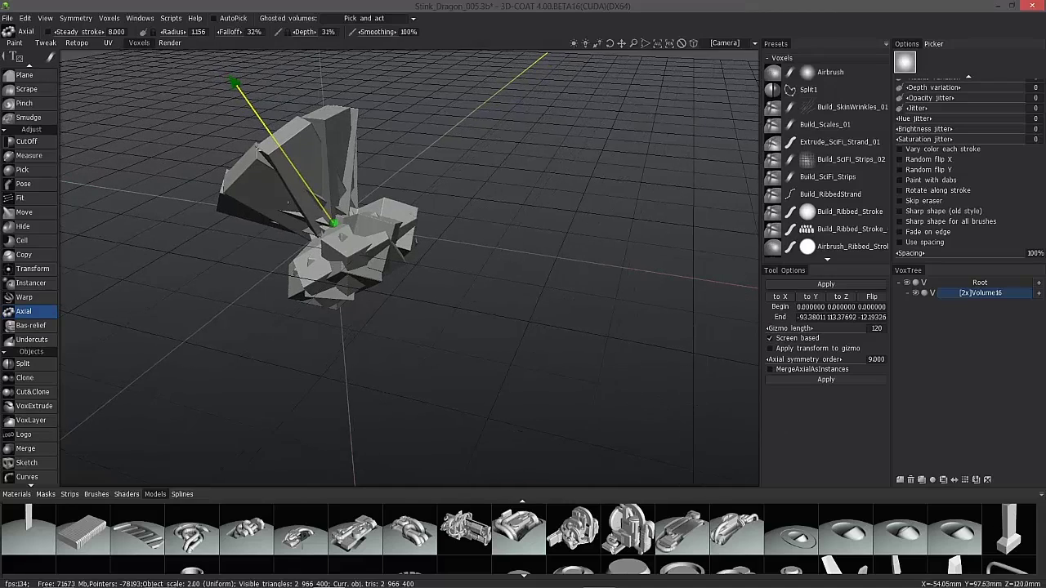
pyautogui.moveTo(256, 107); pyautogui.dragTo(471, 223, button='middle')
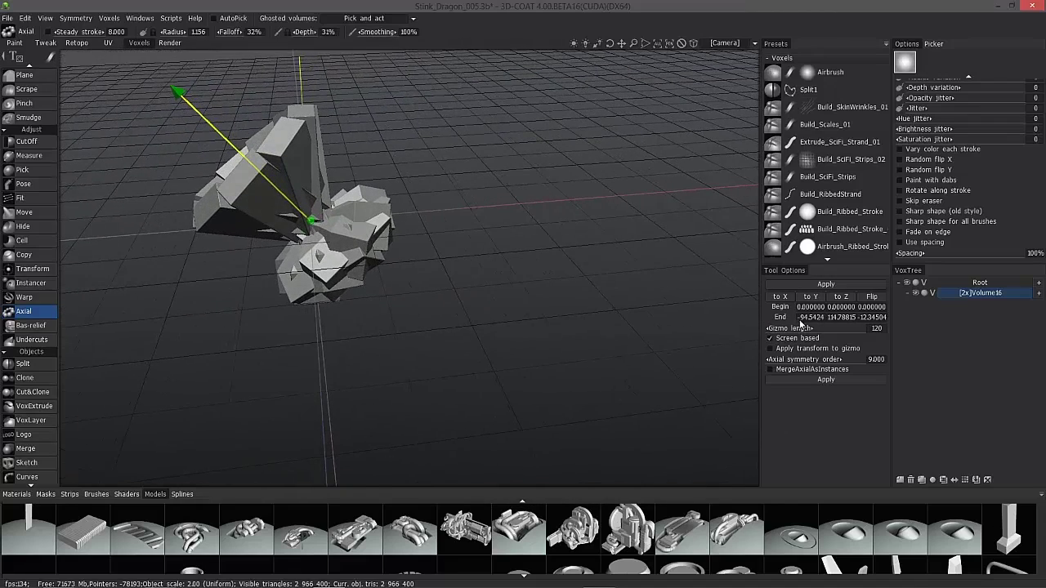
pyautogui.click(811, 299)
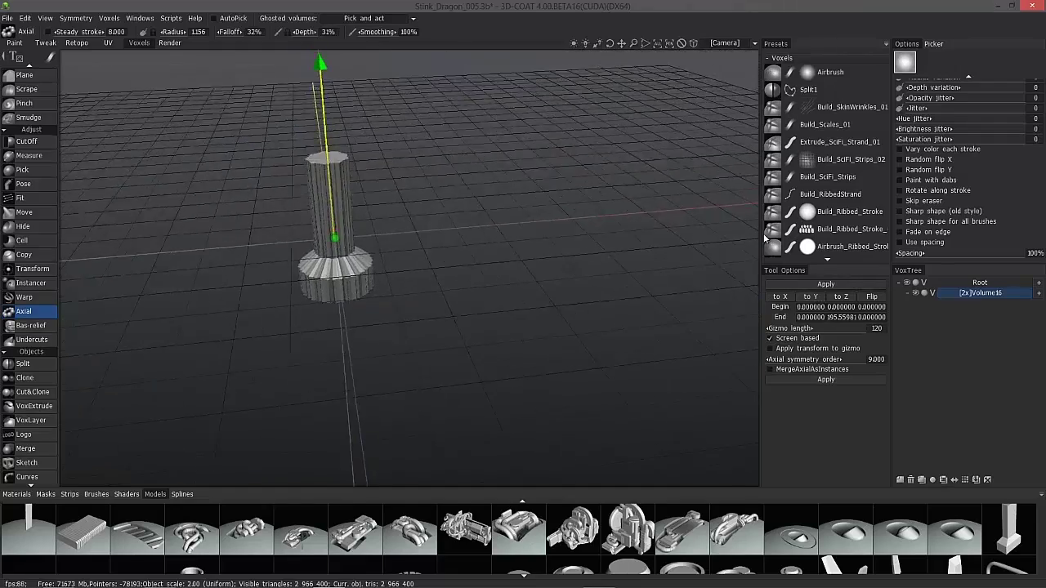
# - Set the column's axial symmetry order to 6
pyautogui.moveTo(355, 290); pyautogui.dragTo(499, 242)
pyautogui.moveTo(499, 242); pyautogui.dragTo(466, 268, button='middle')
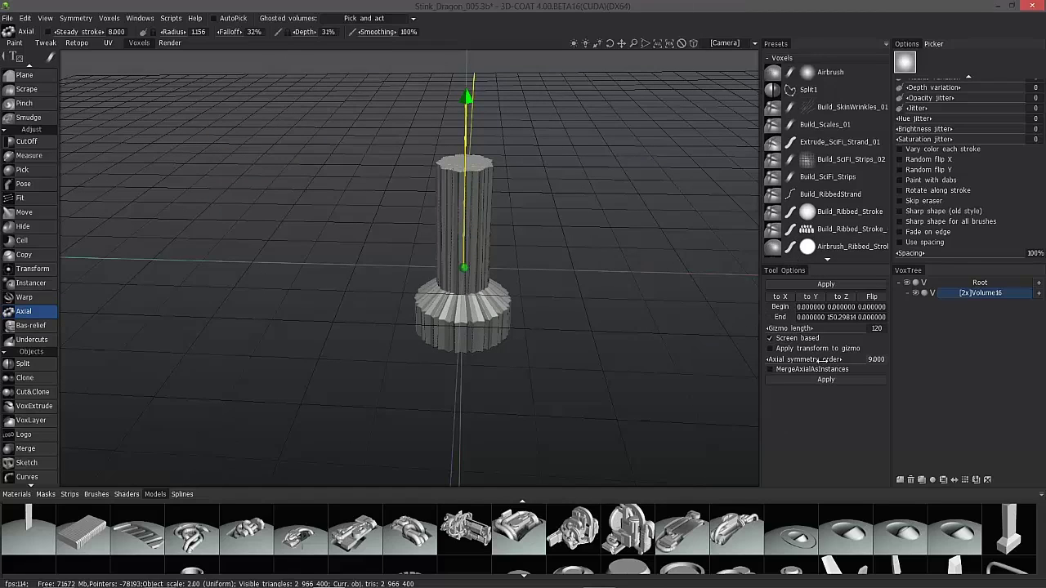
pyautogui.moveTo(817, 360); pyautogui.dragTo(795, 363)
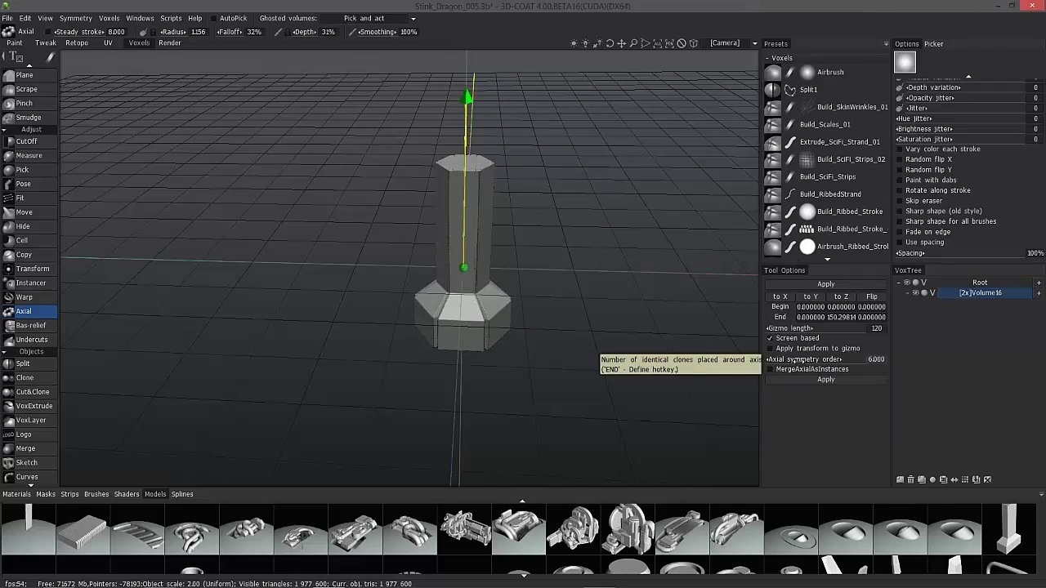
# - Examine the axial column from several angles and switch the viewport to orthographic projection
pyautogui.moveTo(290, 166); pyautogui.dragTo(460, 283)
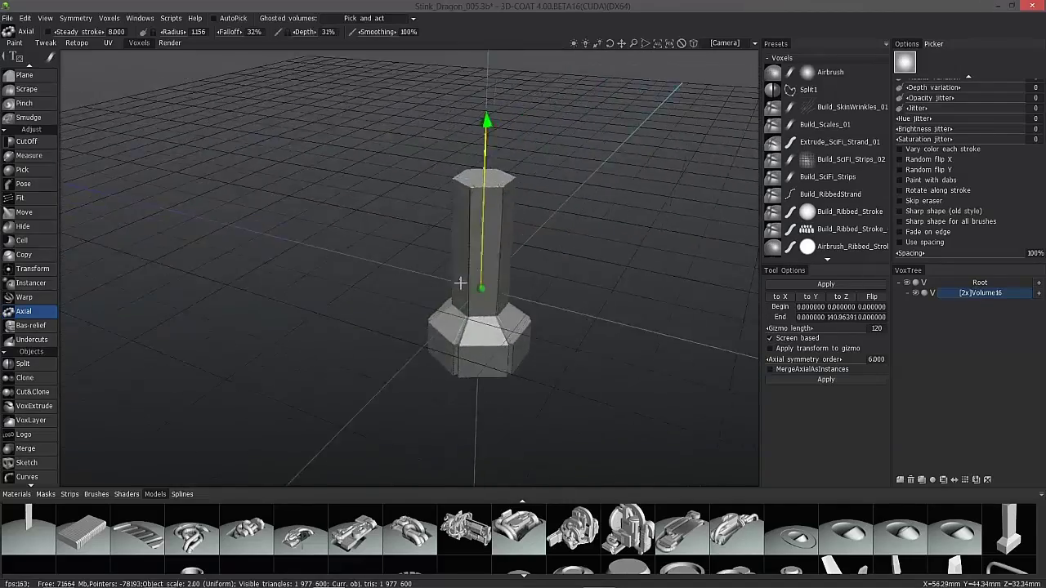
pyautogui.moveTo(460, 283); pyautogui.dragTo(816, 319, button='middle')
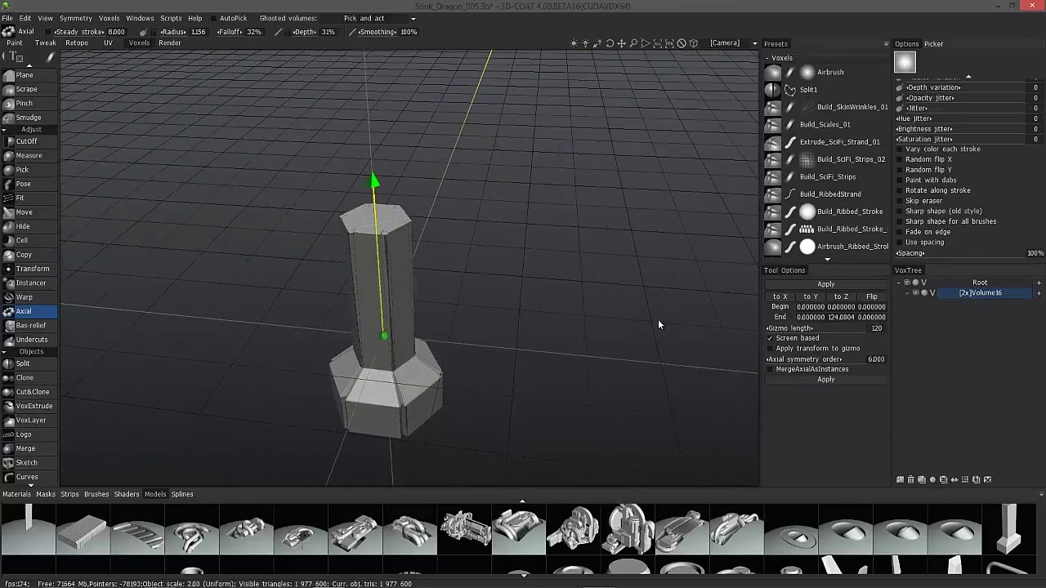
pyautogui.moveTo(659, 324); pyautogui.dragTo(406, 324, button='middle')
pyautogui.moveTo(402, 410); pyautogui.dragTo(381, 320, button='middle')
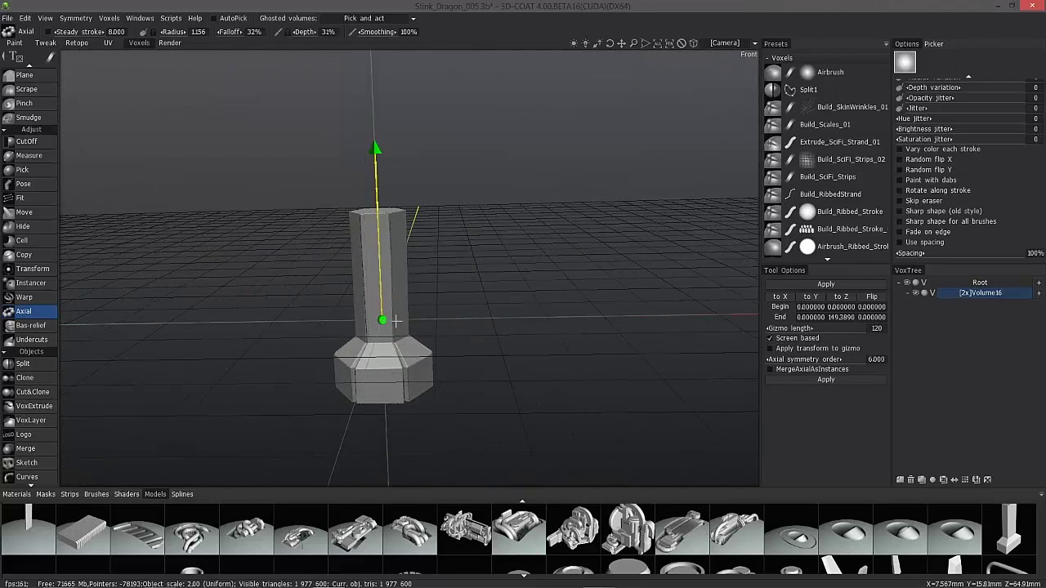
pyautogui.click(695, 44)
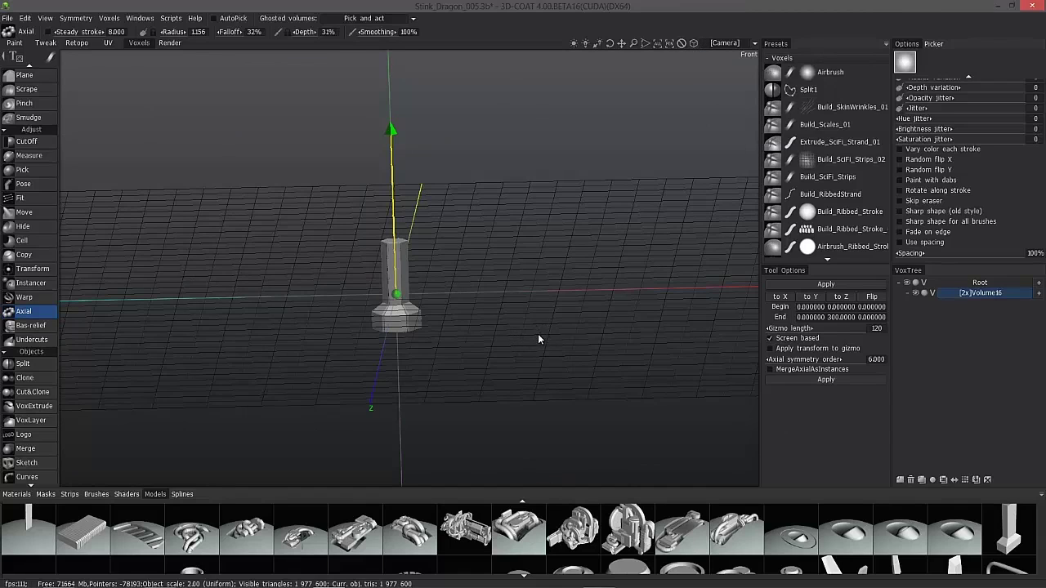
# - In the front view, shift the column's axial symmetry axis sideways to X -19 and check the copies from above
pyautogui.press('KP_2')
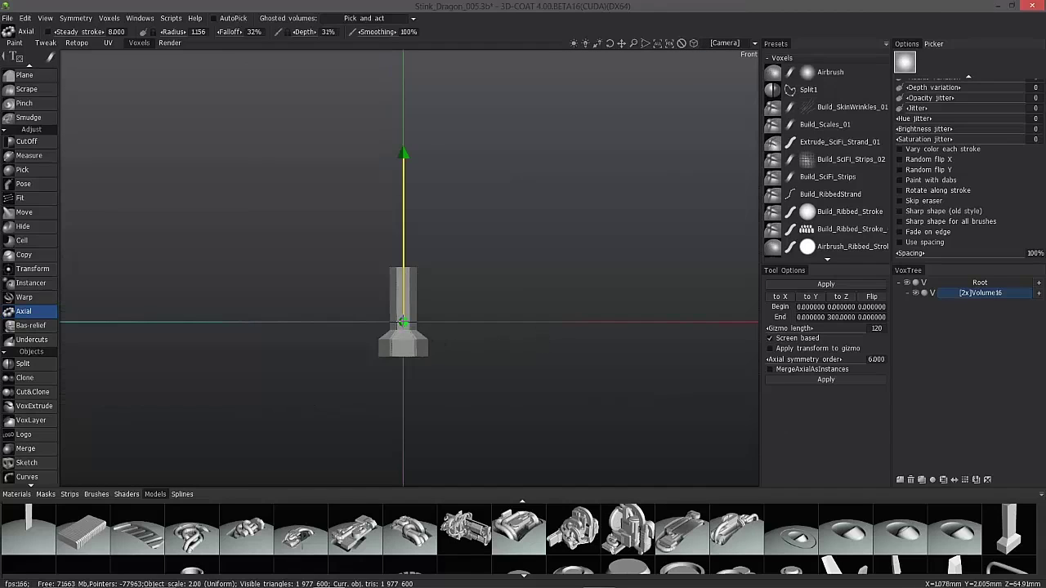
pyautogui.moveTo(404, 322)
pyautogui.mouseDown()
pyautogui.moveTo(416, 321)
pyautogui.moveTo(393, 323)
pyautogui.mouseUp()
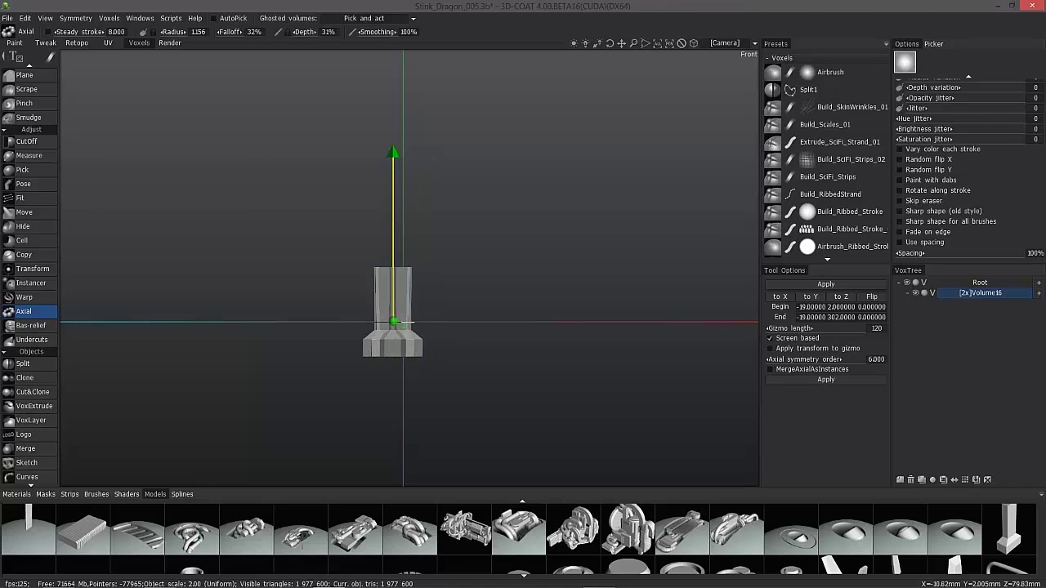
pyautogui.press('KP_7')
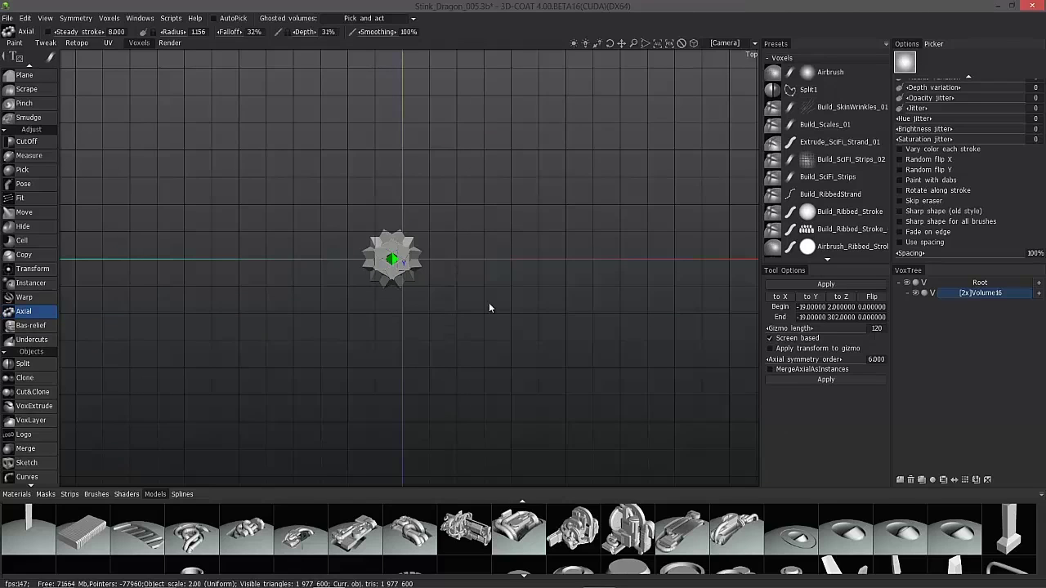
# - From below, move the symmetry axis off the column's center to about X 45, Z 10 and inspect the hollow column
pyautogui.press('KP_1')
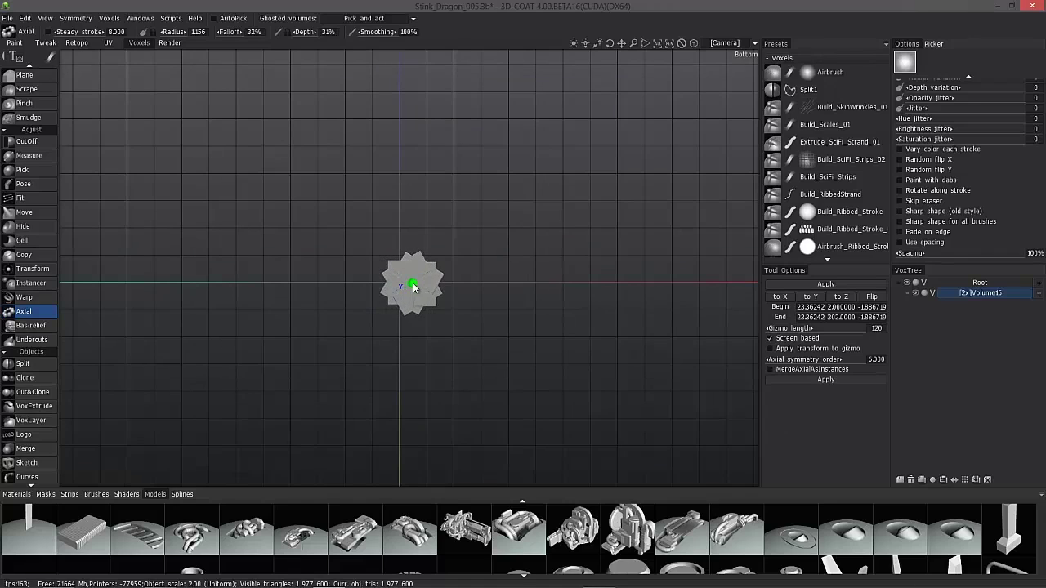
pyautogui.moveTo(413, 286); pyautogui.dragTo(421, 283)
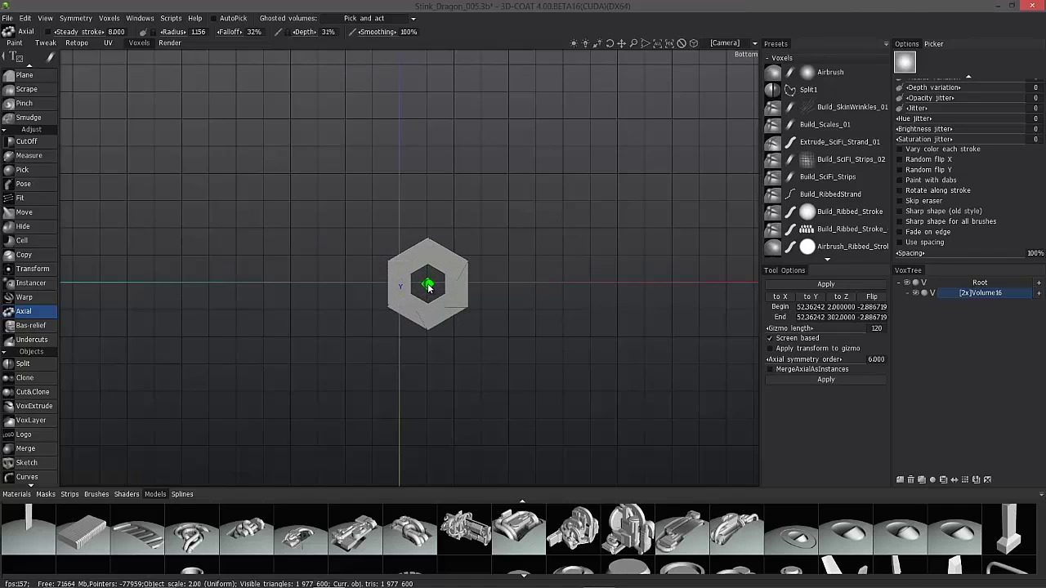
pyautogui.moveTo(428, 287)
pyautogui.mouseDown()
pyautogui.moveTo(451, 280)
pyautogui.moveTo(424, 279)
pyautogui.mouseUp()
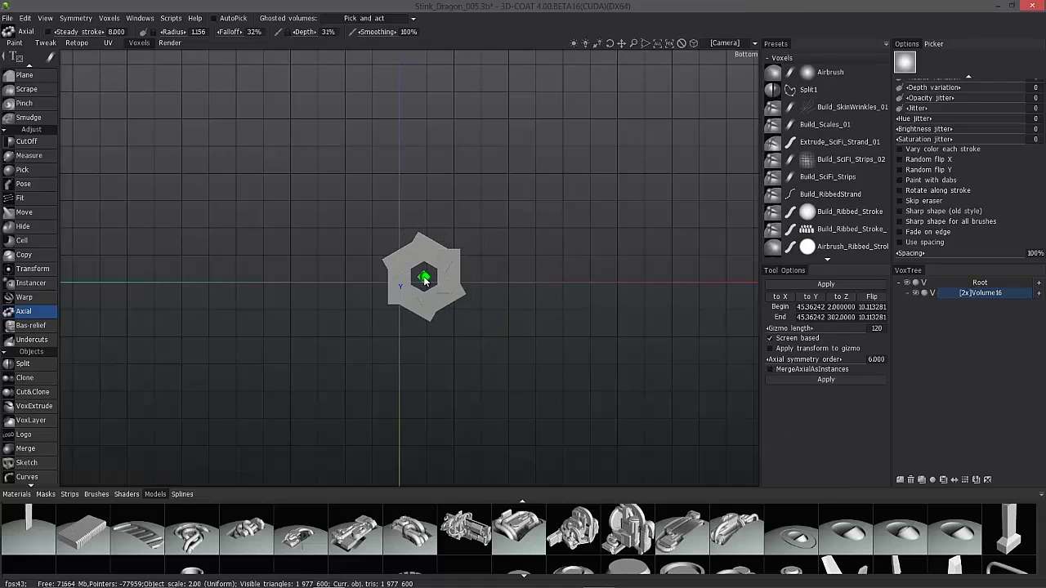
pyautogui.moveTo(550, 243); pyautogui.dragTo(455, 257)
pyautogui.scroll(6, 374, 201)
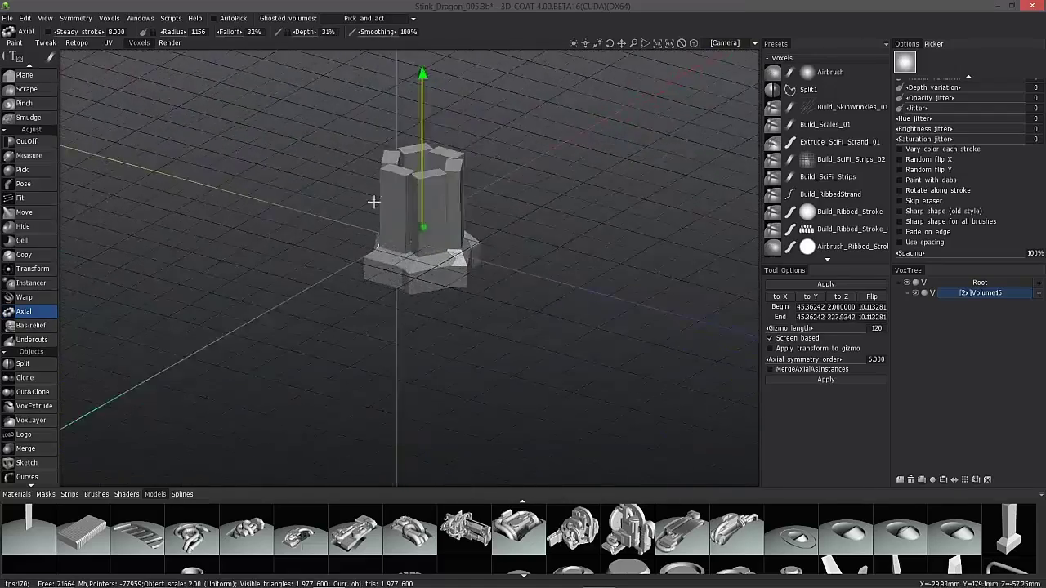
# - Move the symmetry axis back near the column's center, to about X 0.4, Y 14.9, Z 3.2
pyautogui.moveTo(438, 186); pyautogui.dragTo(495, 223)
pyautogui.moveTo(563, 215); pyautogui.dragTo(446, 180)
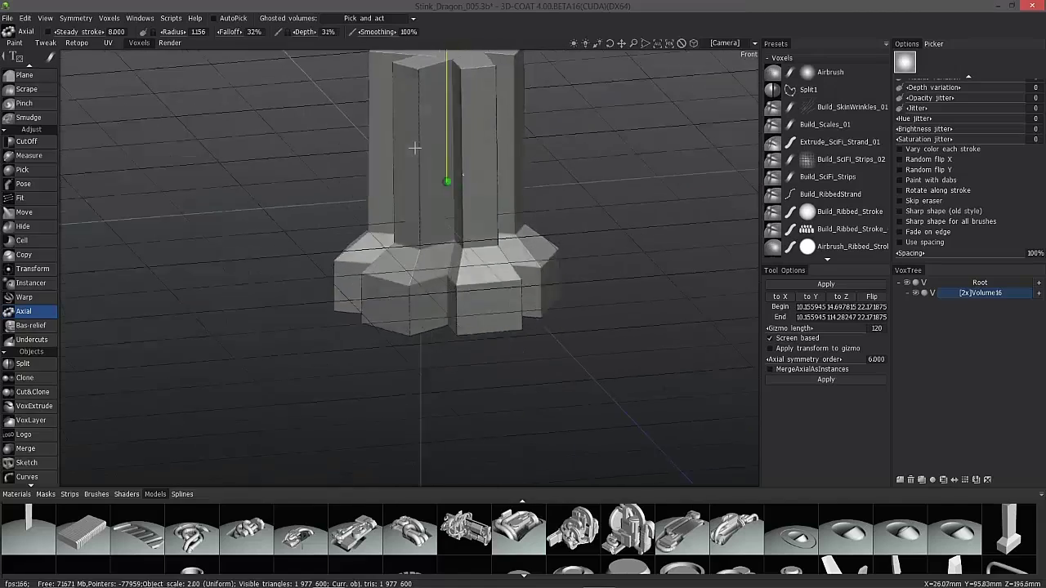
pyautogui.keyDown('alt'); pyautogui.moveTo(413, 147); pyautogui.dragTo(409, 199); pyautogui.keyUp('alt')
pyautogui.keyDown('alt'); pyautogui.moveTo(408, 199); pyautogui.dragTo(388, 131, button='middle'); pyautogui.keyUp('alt')
pyautogui.keyDown('alt'); pyautogui.moveTo(377, 282); pyautogui.dragTo(255, 267); pyautogui.keyUp('alt')
pyautogui.keyDown('alt'); pyautogui.moveTo(255, 267); pyautogui.dragTo(385, 250, button='right'); pyautogui.keyUp('alt')
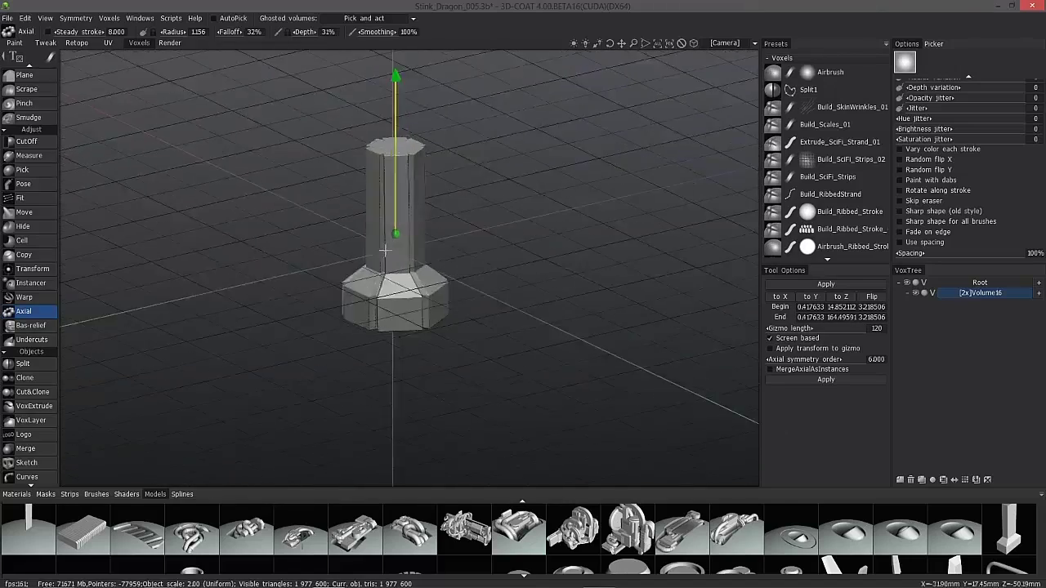
# - Align the axial symmetry axis to Z and examine the radial copies from the back and side
pyautogui.keyDown('alt'); pyautogui.moveTo(385, 250); pyautogui.dragTo(458, 304); pyautogui.keyUp('alt')
pyautogui.keyDown('alt'); pyautogui.moveTo(457, 304); pyautogui.dragTo(835, 302, button='right'); pyautogui.keyUp('alt')
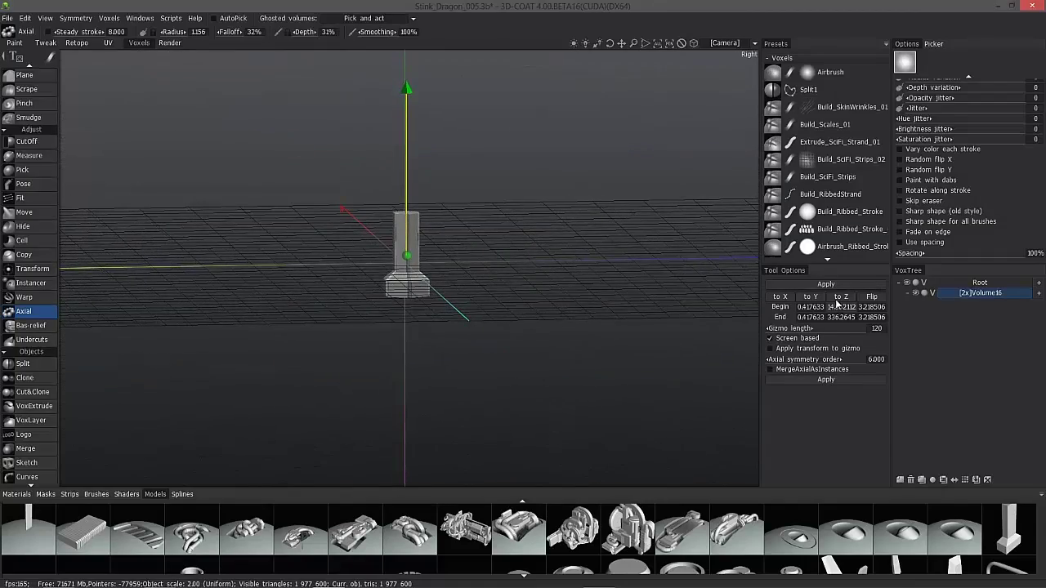
pyautogui.keyDown('alt'); pyautogui.moveTo(357, 234); pyautogui.dragTo(551, 244); pyautogui.keyUp('alt')
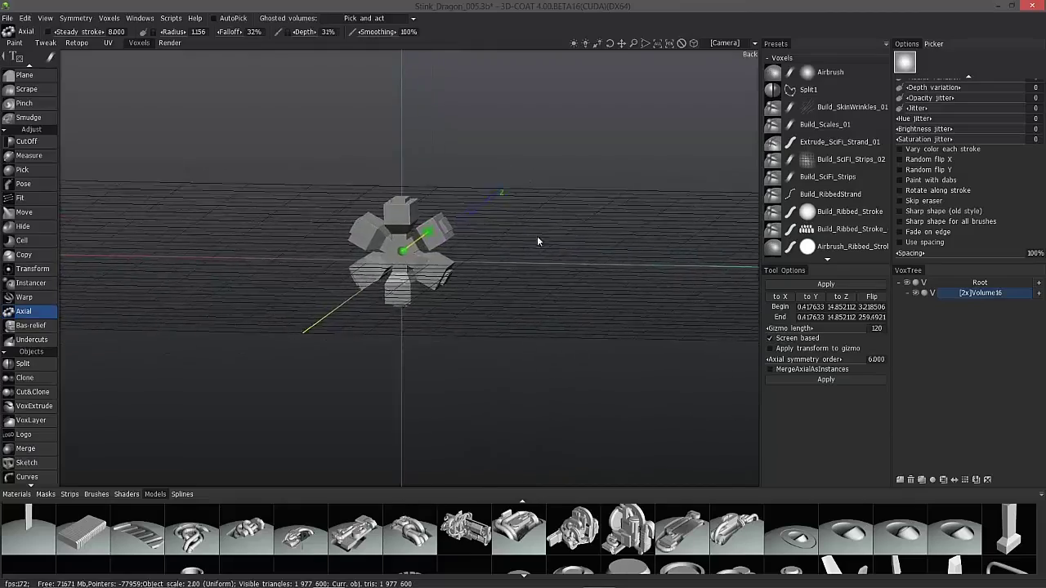
pyautogui.moveTo(538, 241); pyautogui.dragTo(466, 245)
pyautogui.moveTo(466, 245); pyautogui.dragTo(572, 250, button='right')
pyautogui.moveTo(572, 249); pyautogui.dragTo(551, 264)
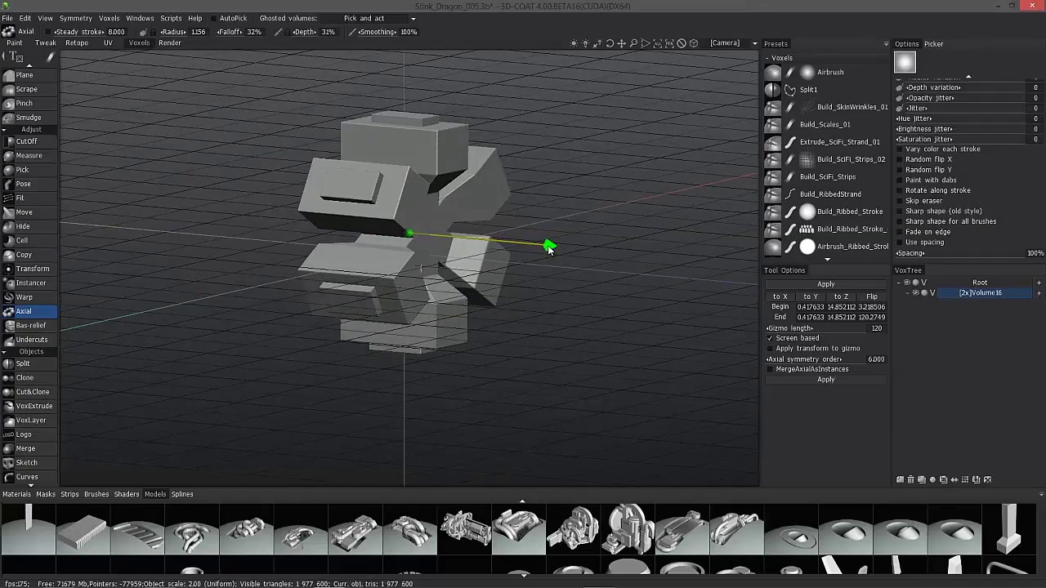
# - Tilt the axial symmetry axis freely in several directions and realign it to X
pyautogui.moveTo(533, 286); pyautogui.dragTo(438, 238)
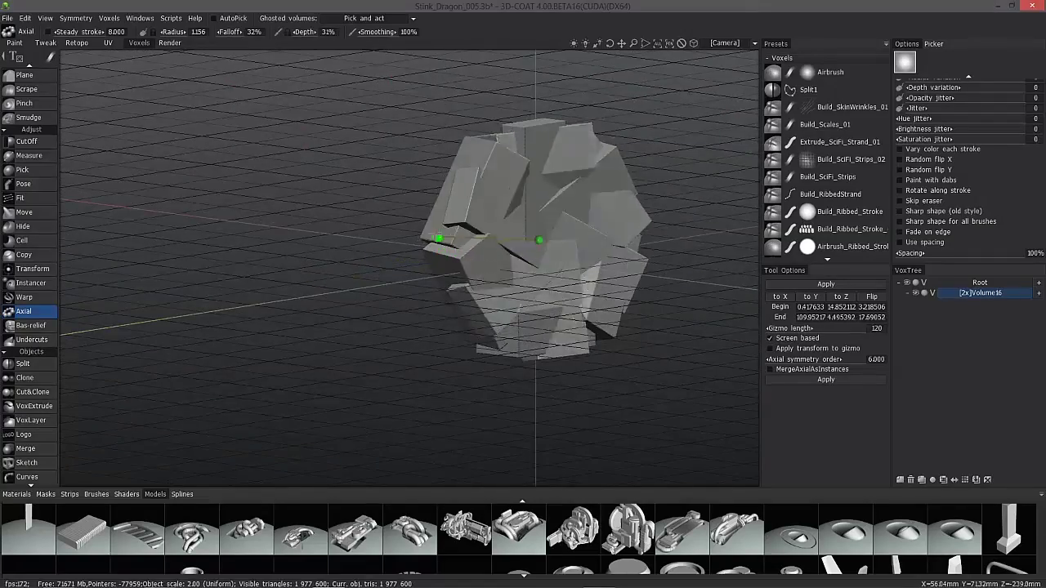
pyautogui.moveTo(367, 215); pyautogui.dragTo(487, 147)
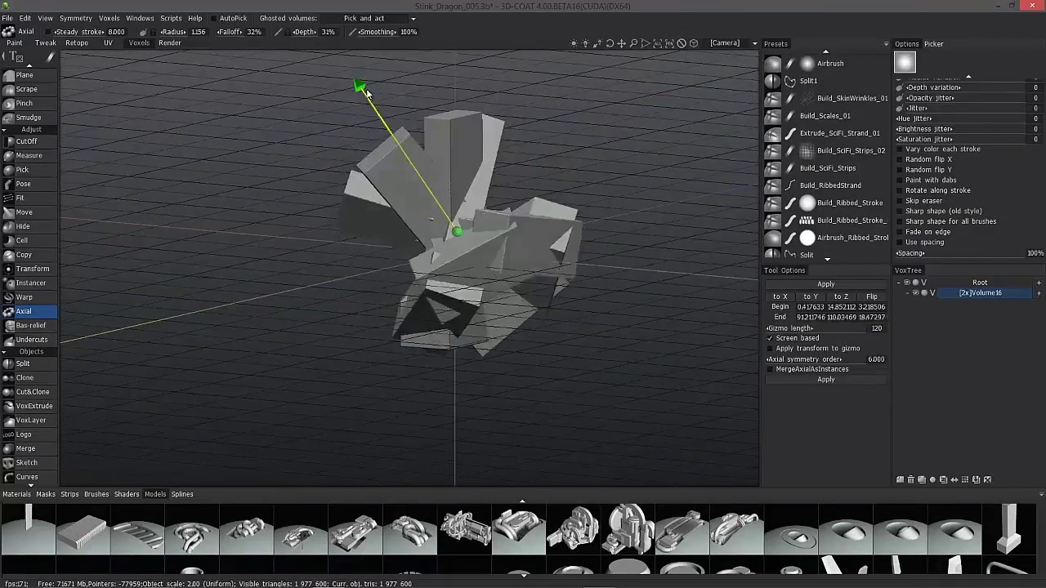
pyautogui.moveTo(366, 92); pyautogui.dragTo(372, 251)
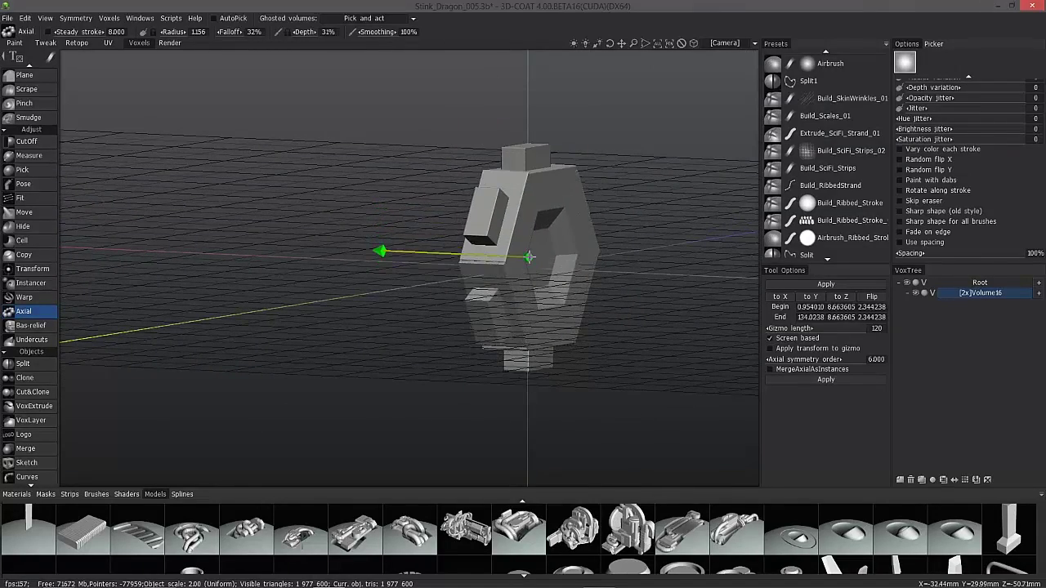
# - Move the X-aligned symmetry axis down and back up to about Y 49, and inspect the radial arrangement from several angles
pyautogui.moveTo(528, 280); pyautogui.dragTo(528, 274)
pyautogui.moveTo(491, 237); pyautogui.dragTo(531, 292)
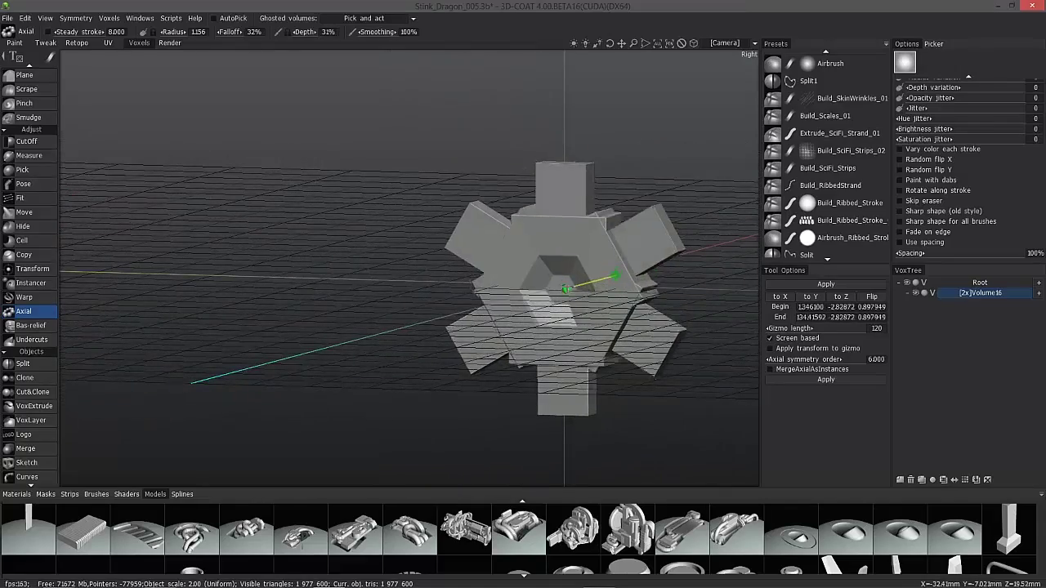
pyautogui.moveTo(560, 236); pyautogui.dragTo(557, 226)
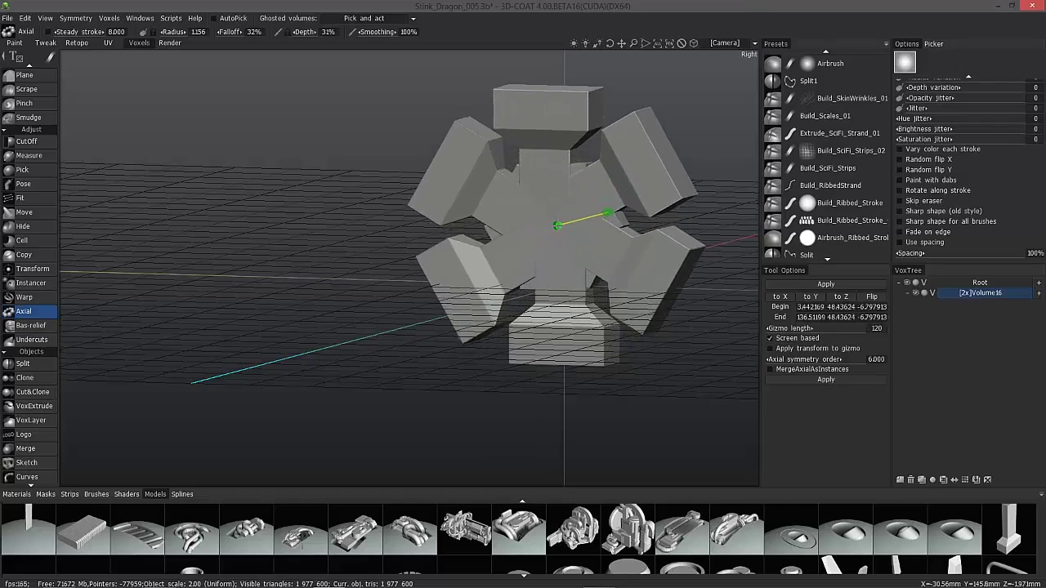
pyautogui.moveTo(490, 261); pyautogui.dragTo(532, 261)
pyautogui.moveTo(554, 216); pyautogui.dragTo(560, 212)
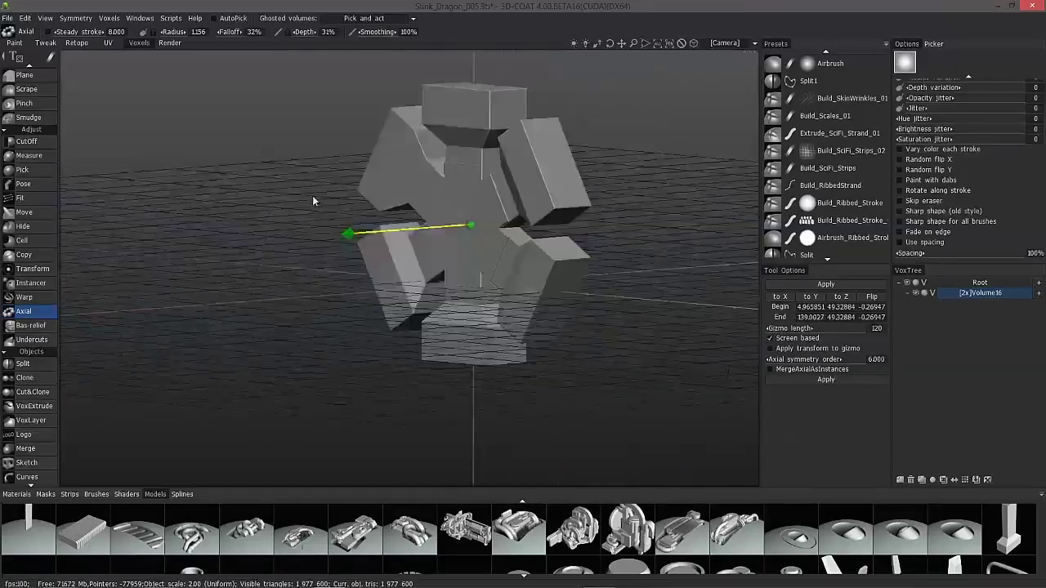
pyautogui.scroll(-5, 337, 291)
pyautogui.scroll(5, 337, 291)
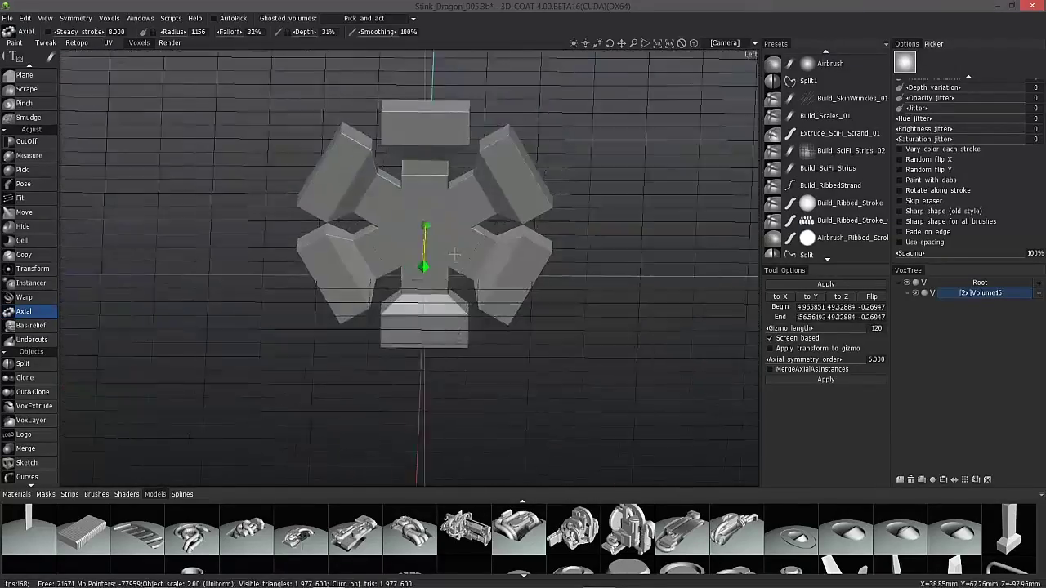